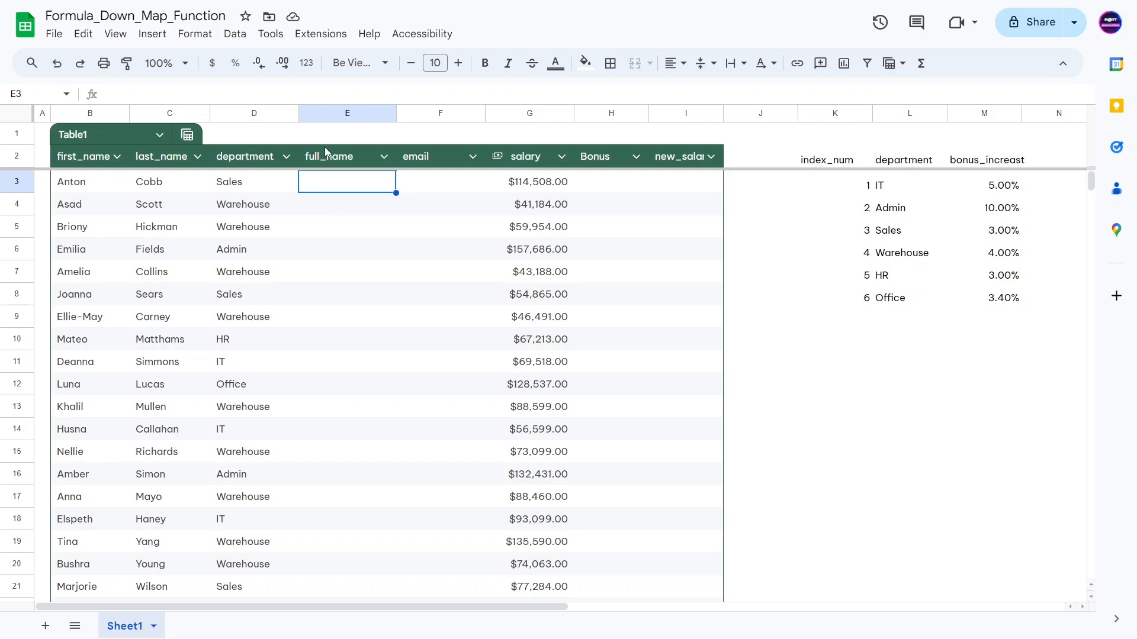
text(=)
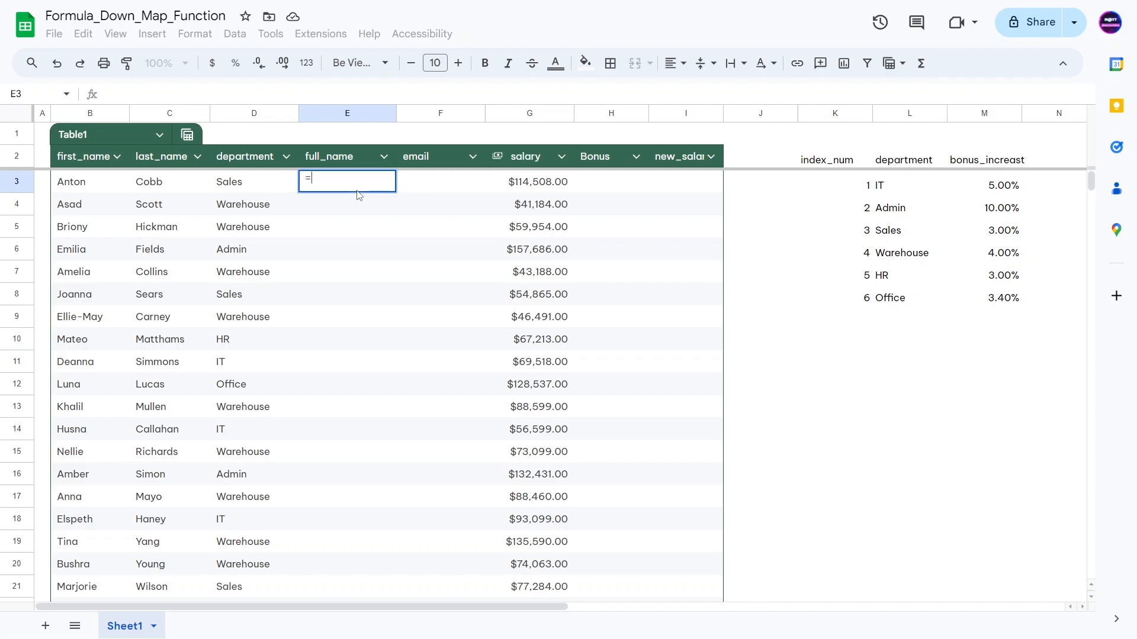
text(concatenate()
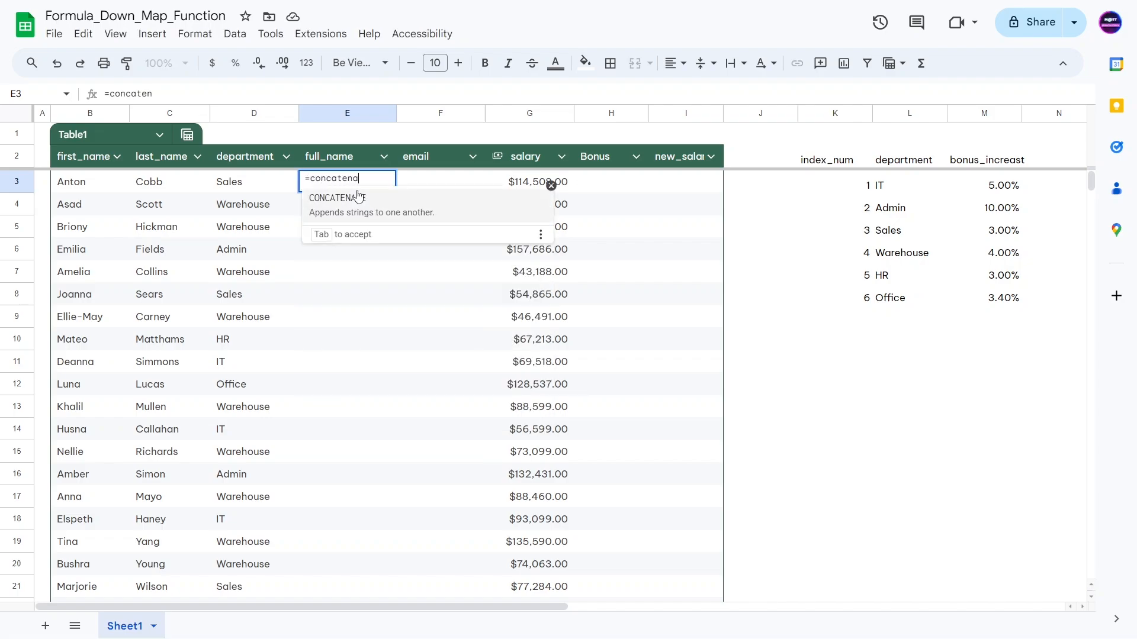
click(73, 190)
text(,)
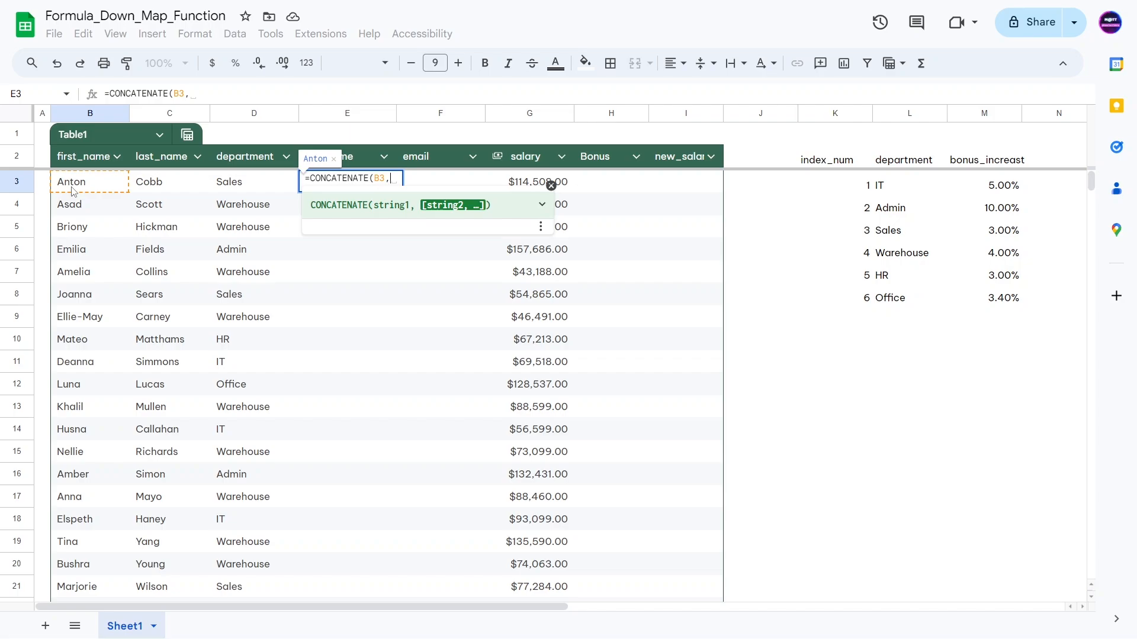
text(" ",)
click(160, 190)
text())
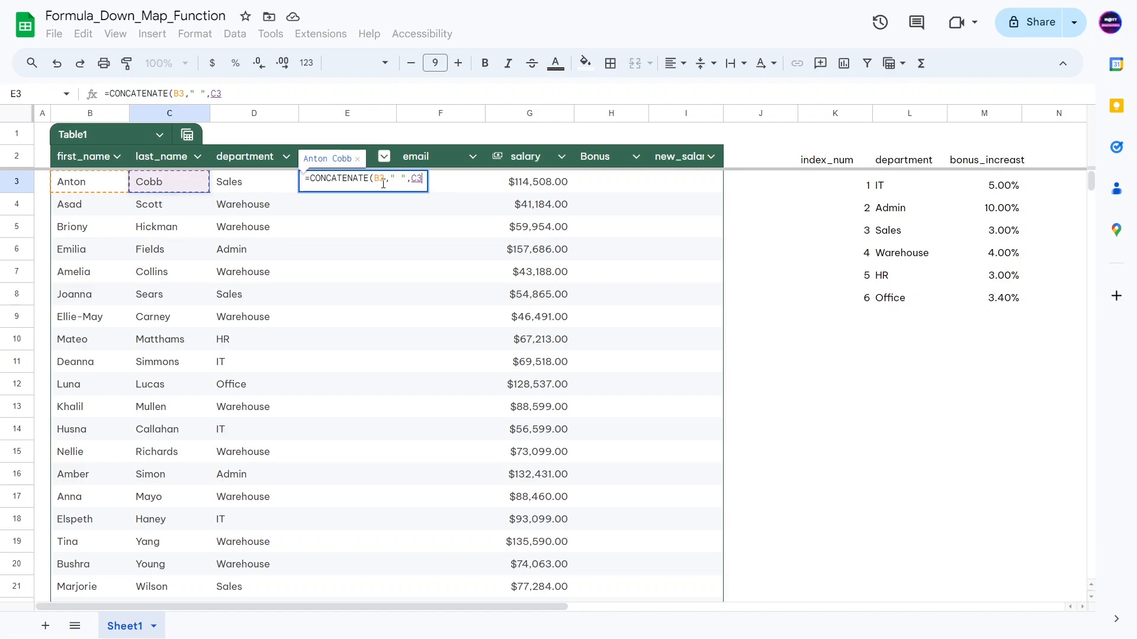
key(Return)
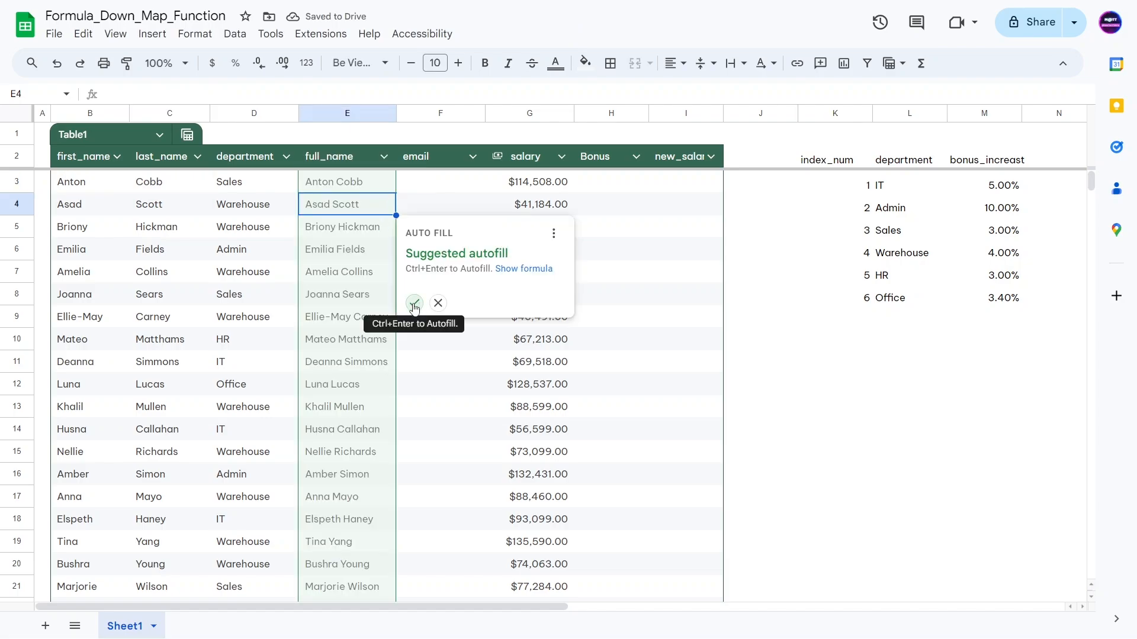
Step: Accept the suggested autofill to copy the CONCATENATE formula down the full_name column
click(414, 303)
click(341, 235)
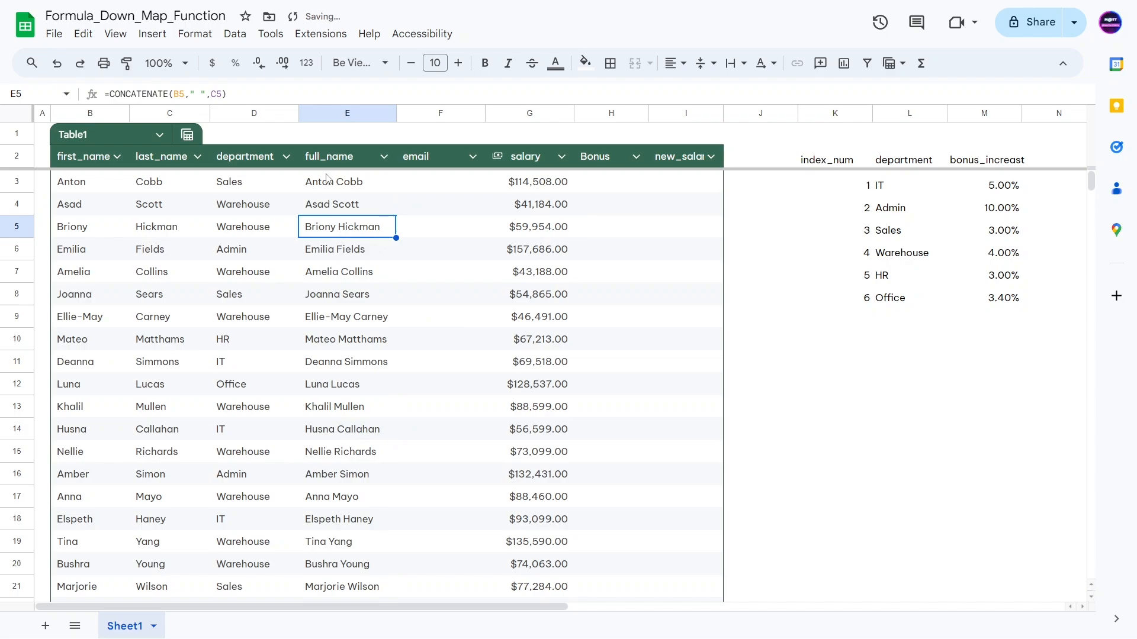
scroll(347, 218, down, 4)
click(348, 219)
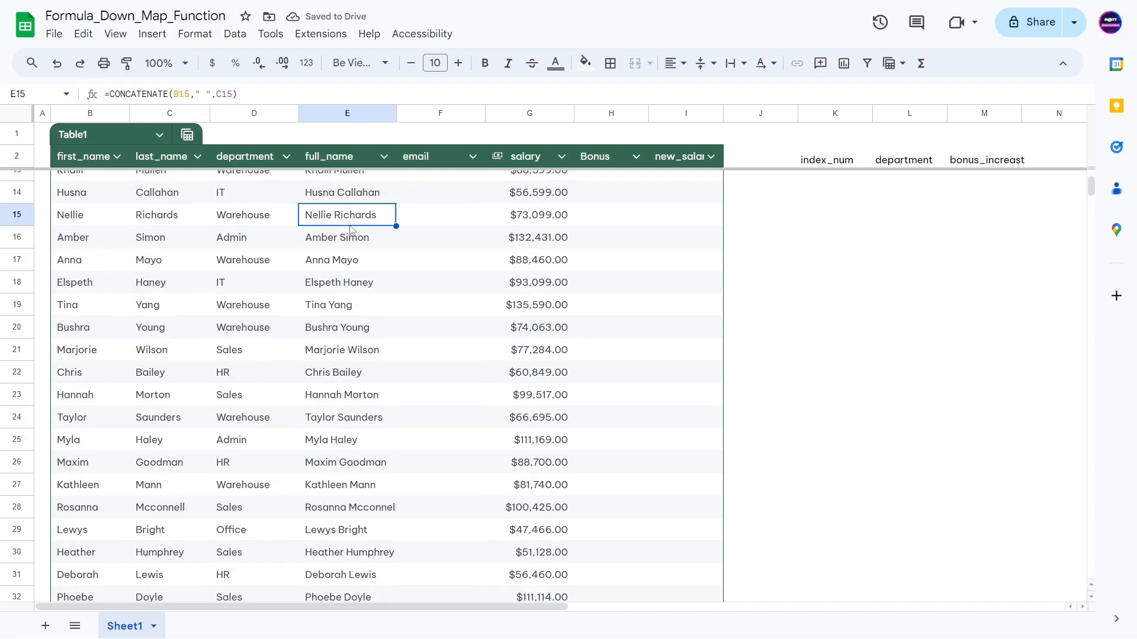
Step: Verify full_name is filled through row 102, then return to the first full_name row
key(ctrl+Down)
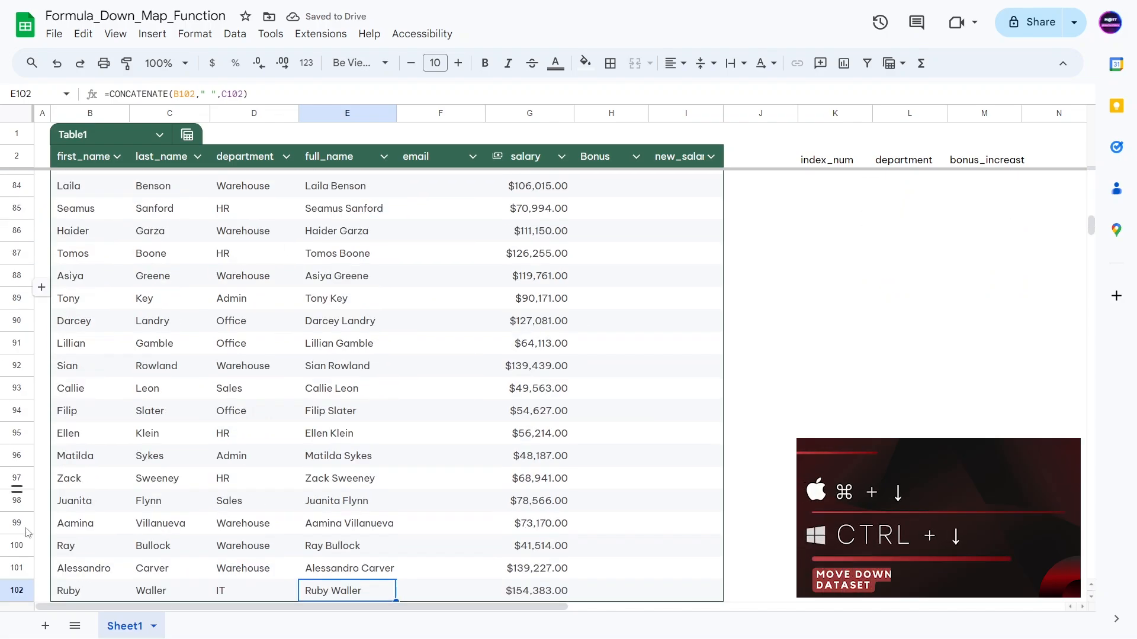
scroll(154, 479, down, 4)
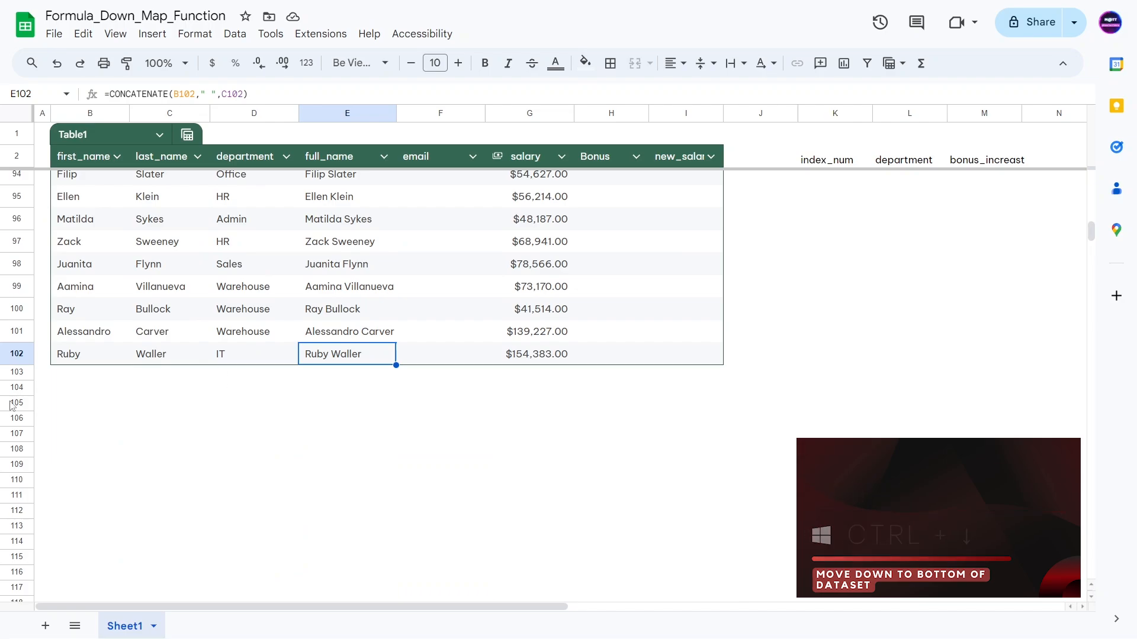
click(306, 374)
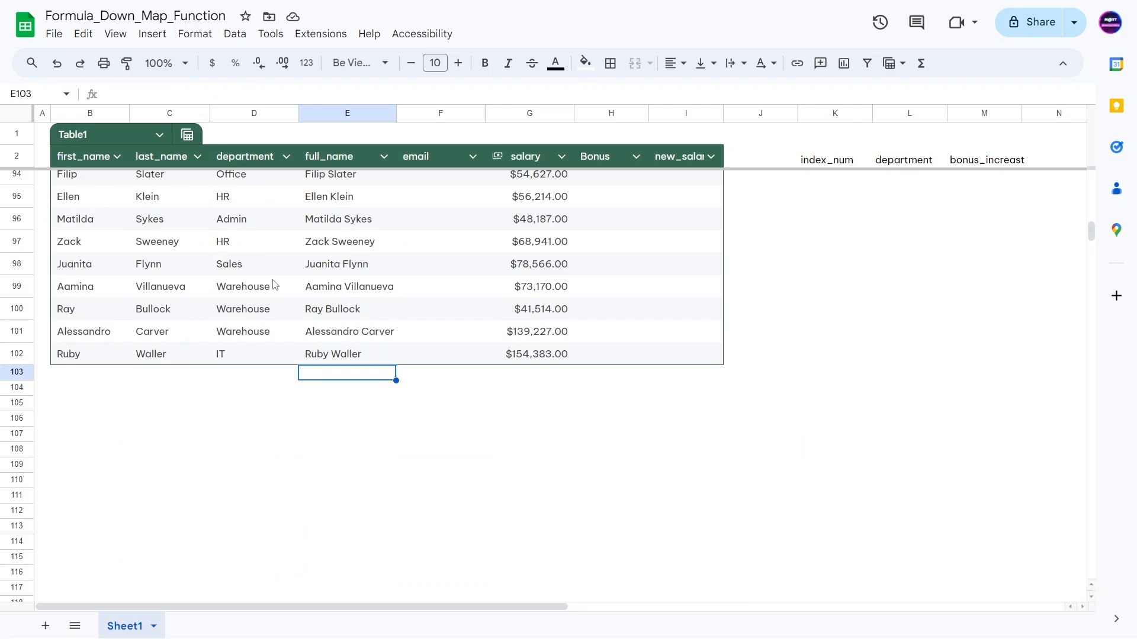
click(311, 355)
key(ctrl+Up)
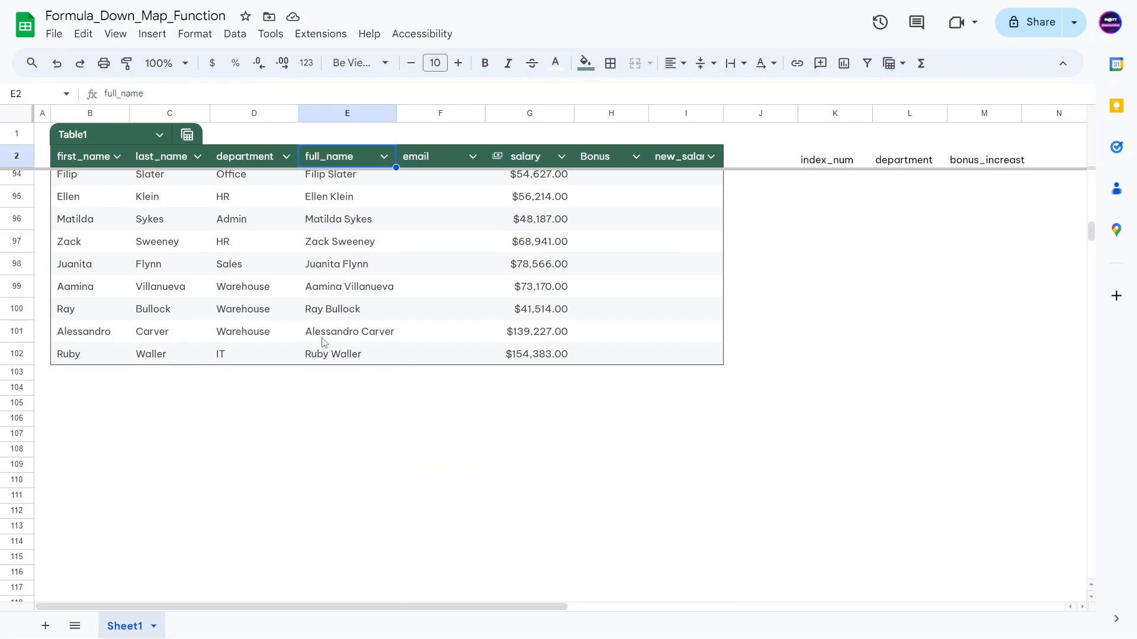
key(Down)
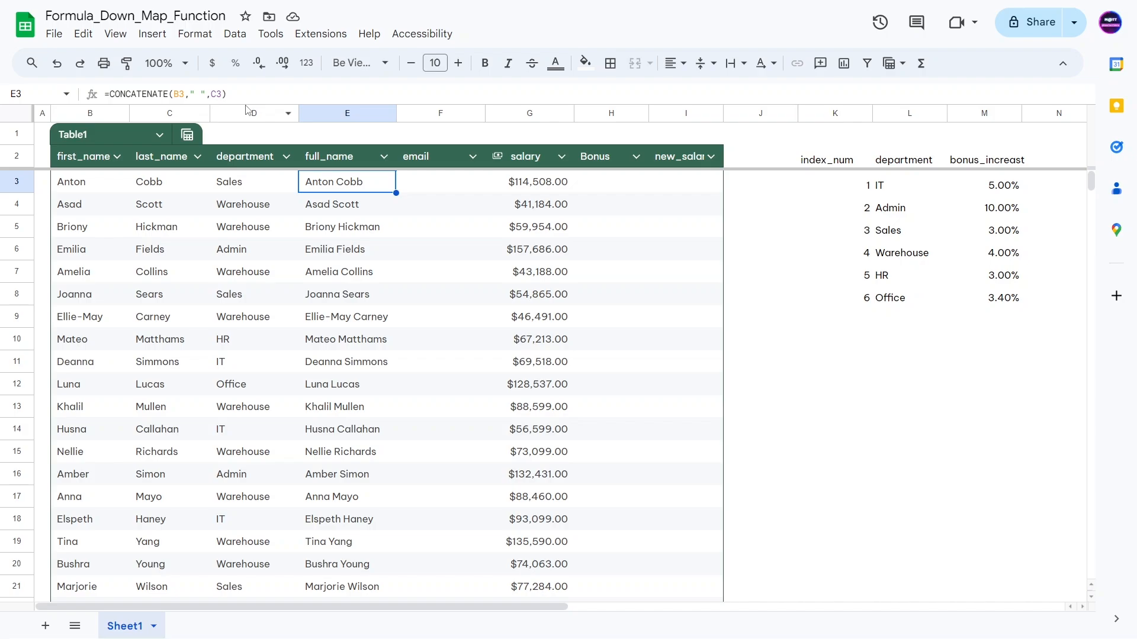
scroll(388, 332, down, 6)
scroll(373, 313, up, 6)
Step: Clear the full_name cells from E4 down to the column's last row
click(327, 205)
key(ctrl+shift+Down)
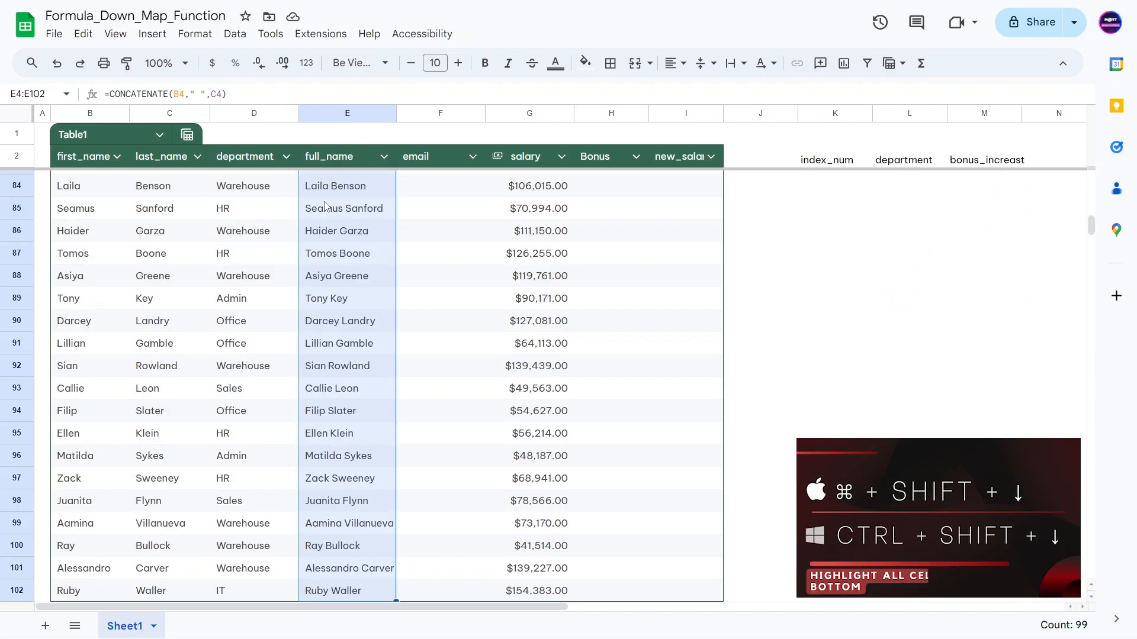
key(Delete)
key(ctrl+Up)
key(Down)
key(Up)
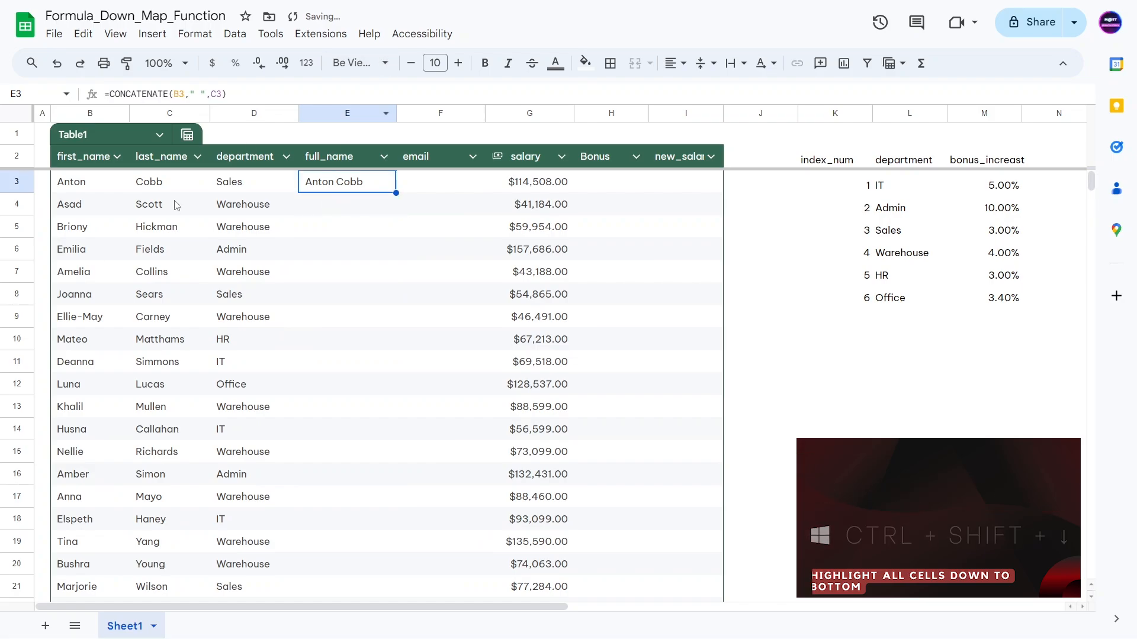
key(Up)
key(Down)
Step: Rewrite E3 to begin =MAP(B3:B,C3:C,LAMBDA( around the existing CONCATENATE
click(109, 93)
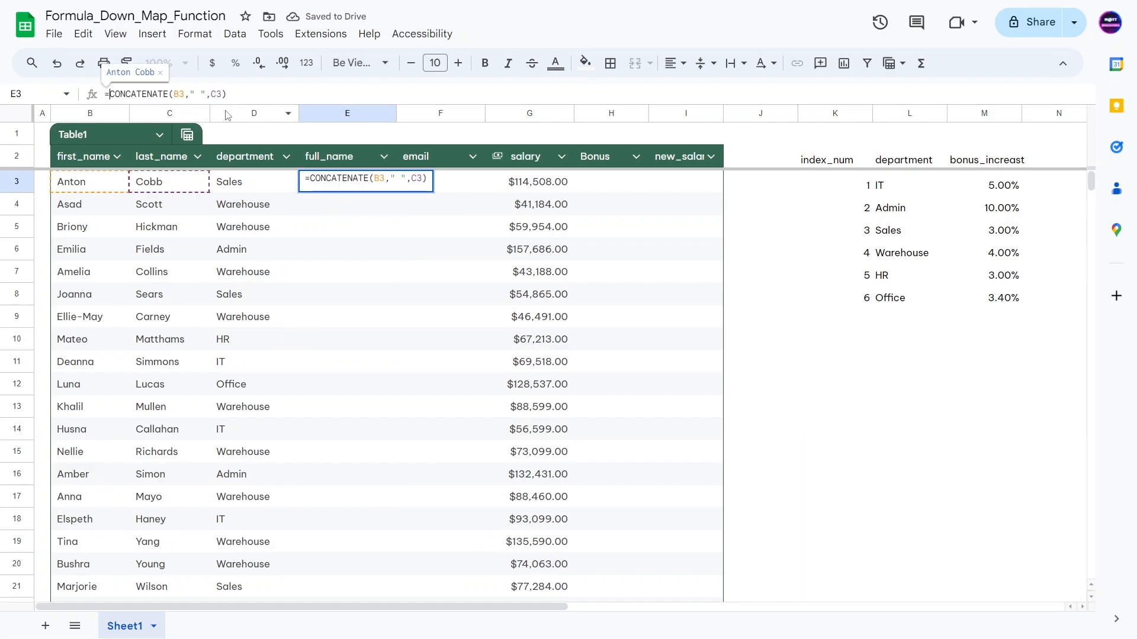
text(MAP()
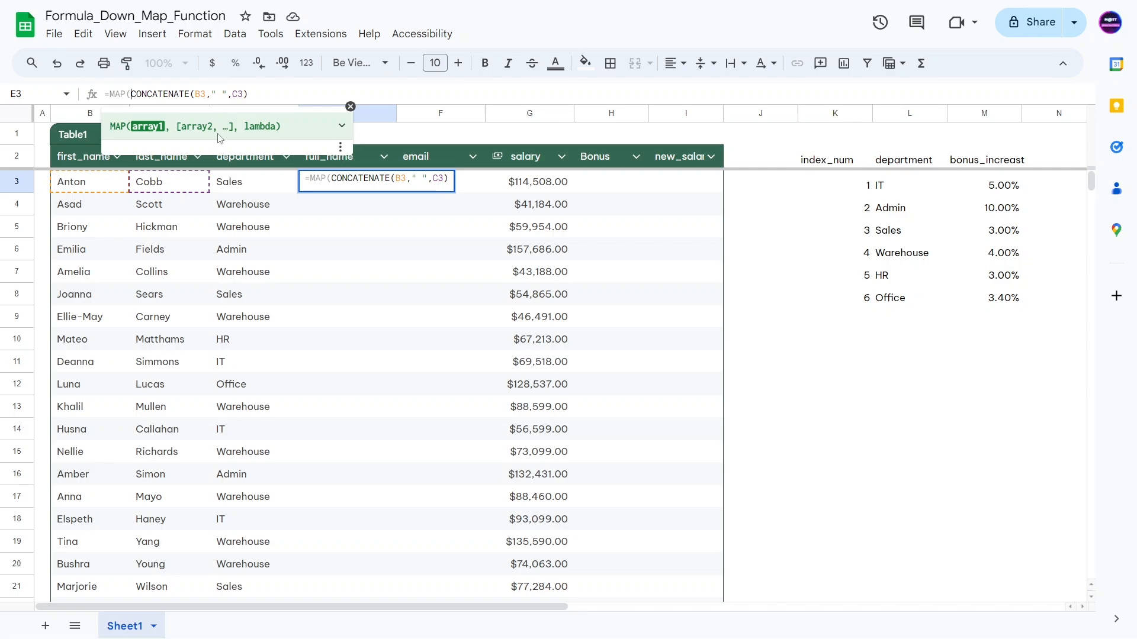
click(342, 127)
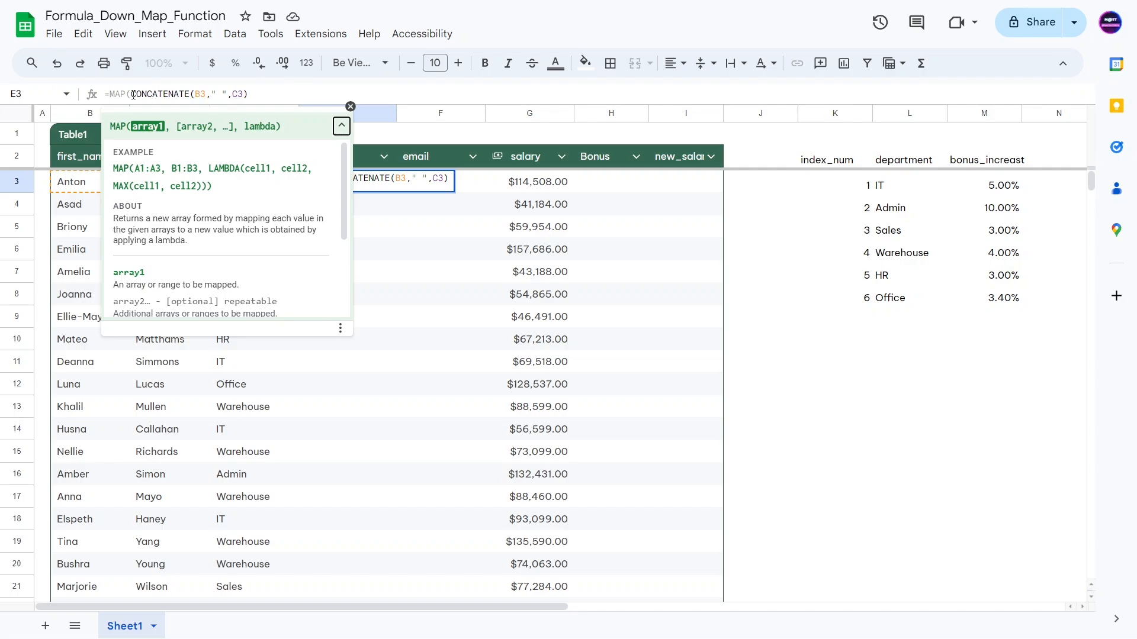
text(B3)
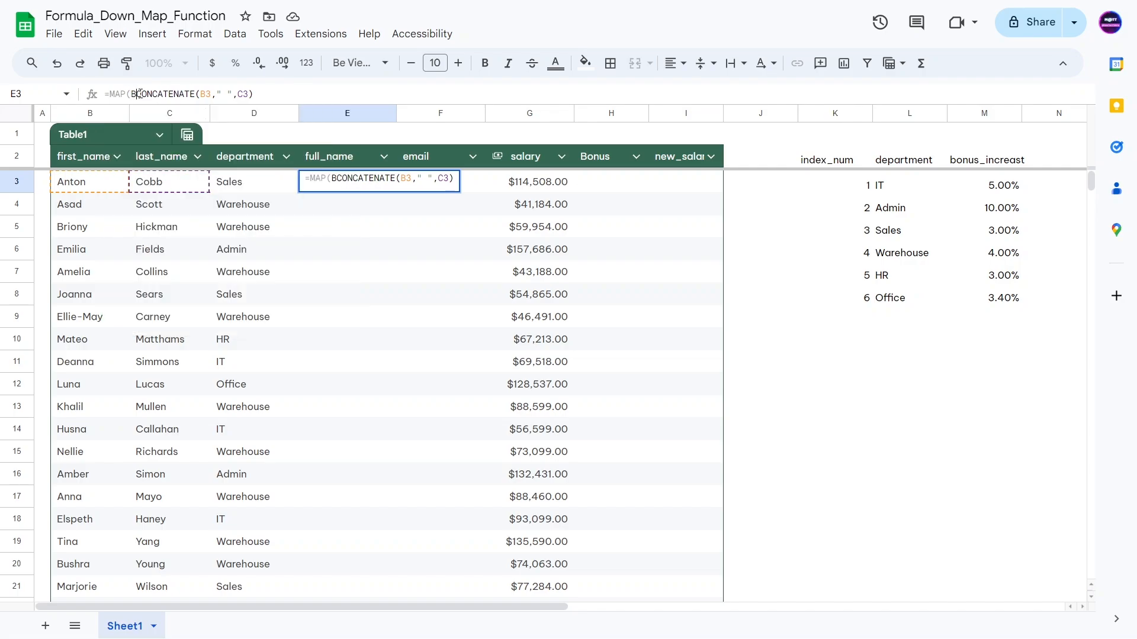
text(:B,)
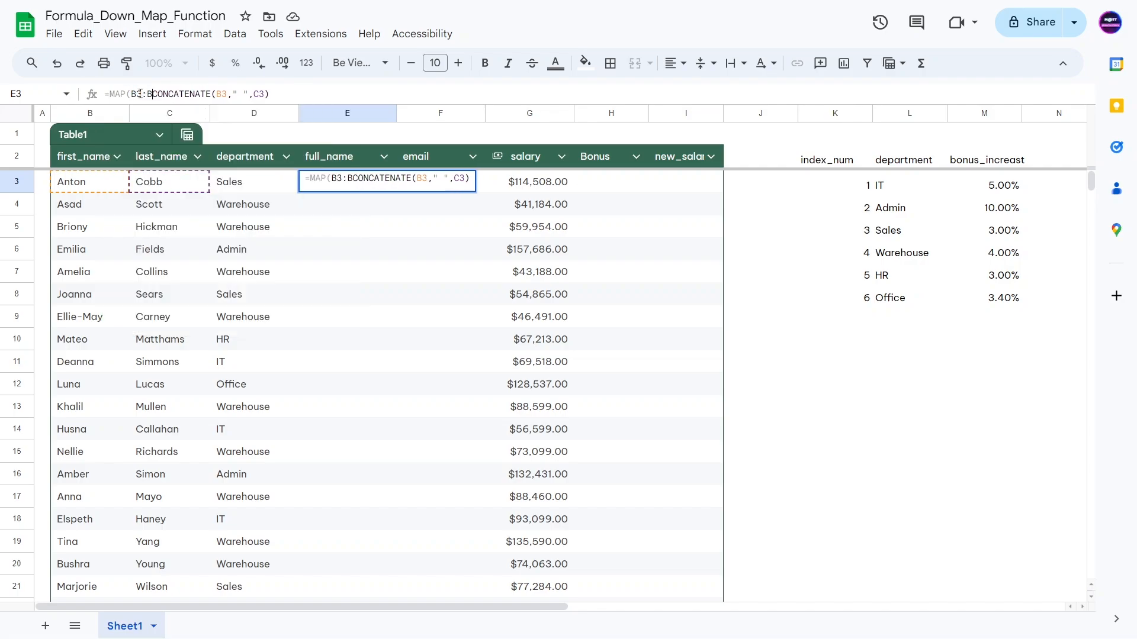
text(C3:)
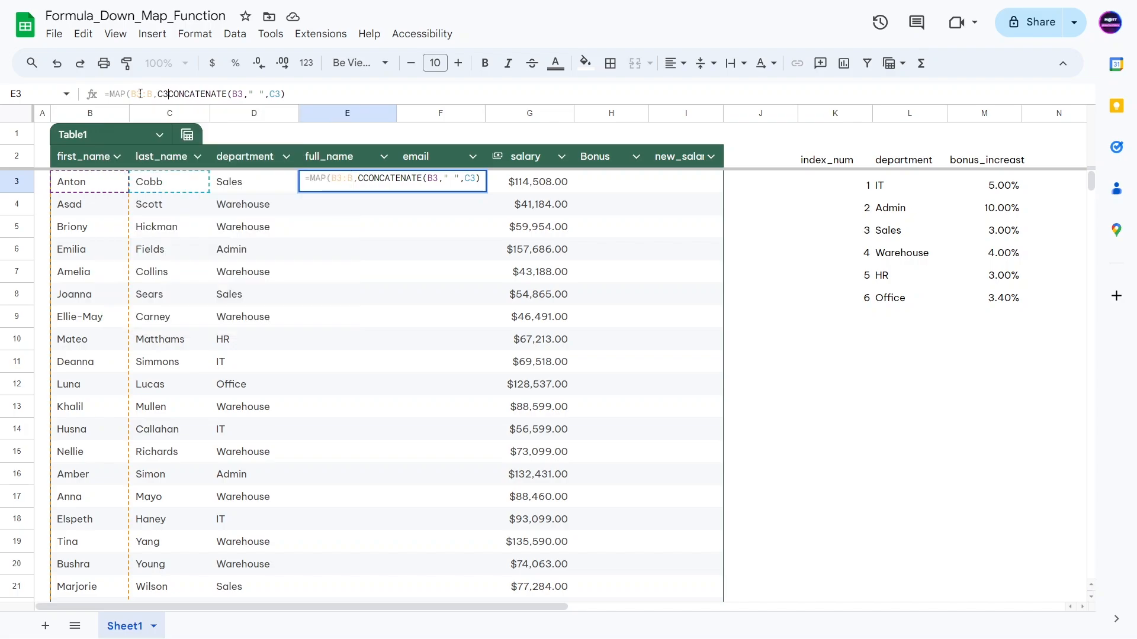
text(C,)
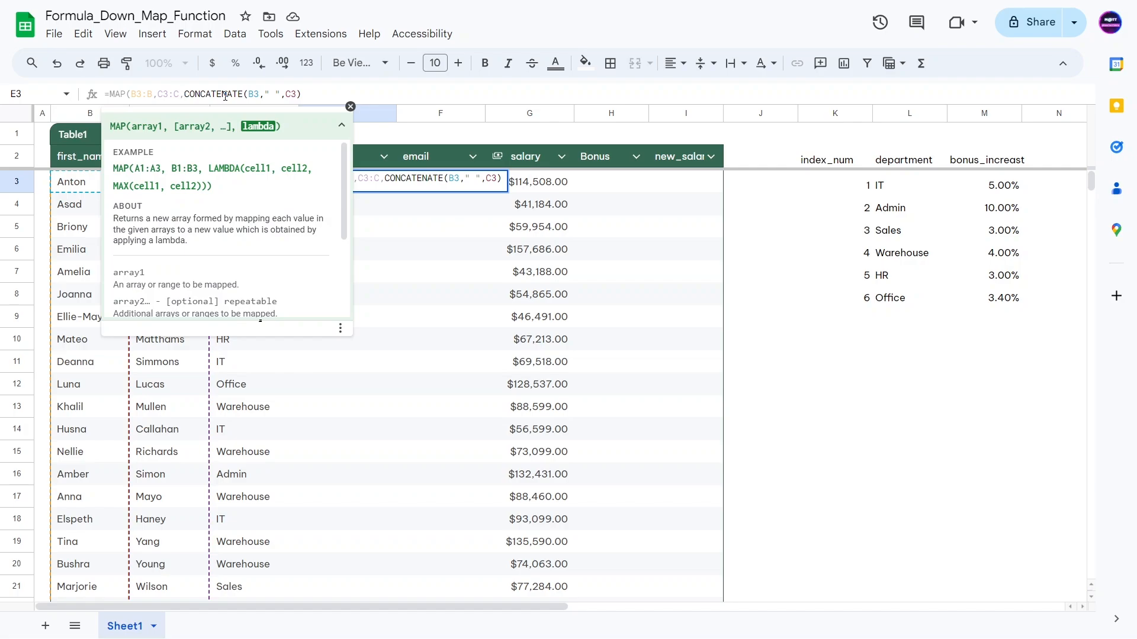
text(LAMBDA()
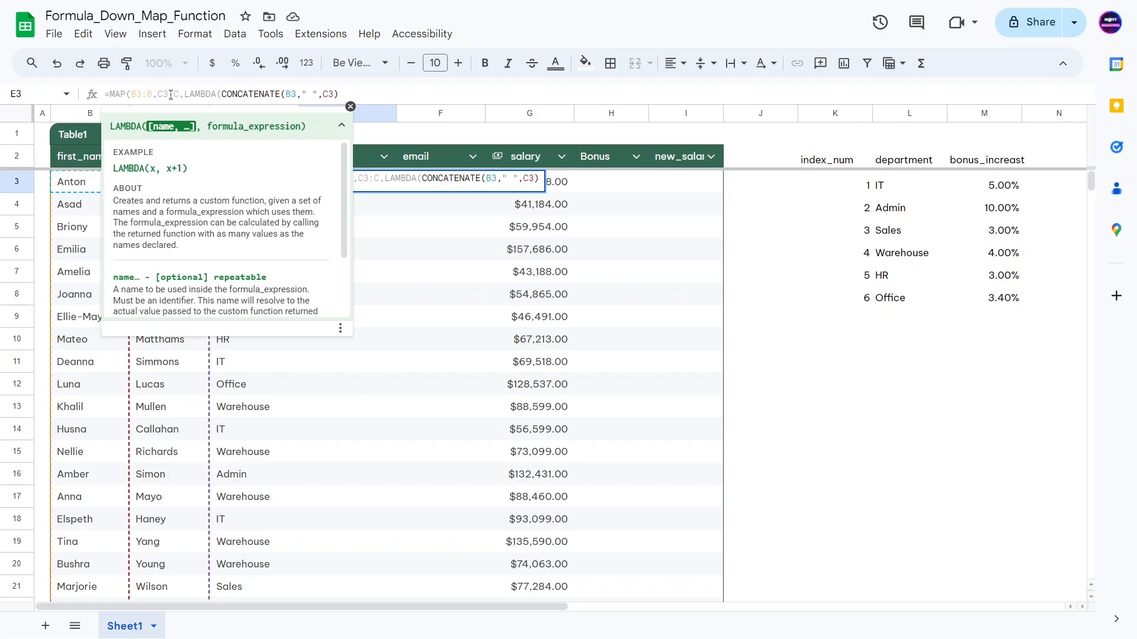
Step: Add first_name and last_name as the LAMBDA parameters
click(223, 93)
text(first_anem)
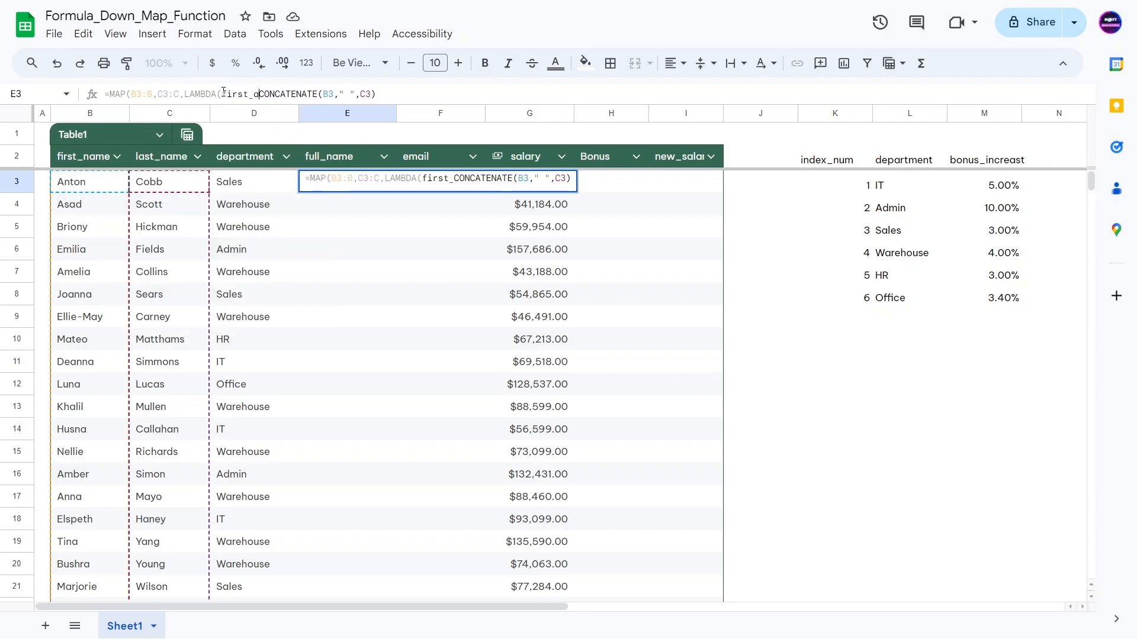
key(BackSpace)
key(BackSpace)
key(BackSpace)
key(BackSpace)
text(name)
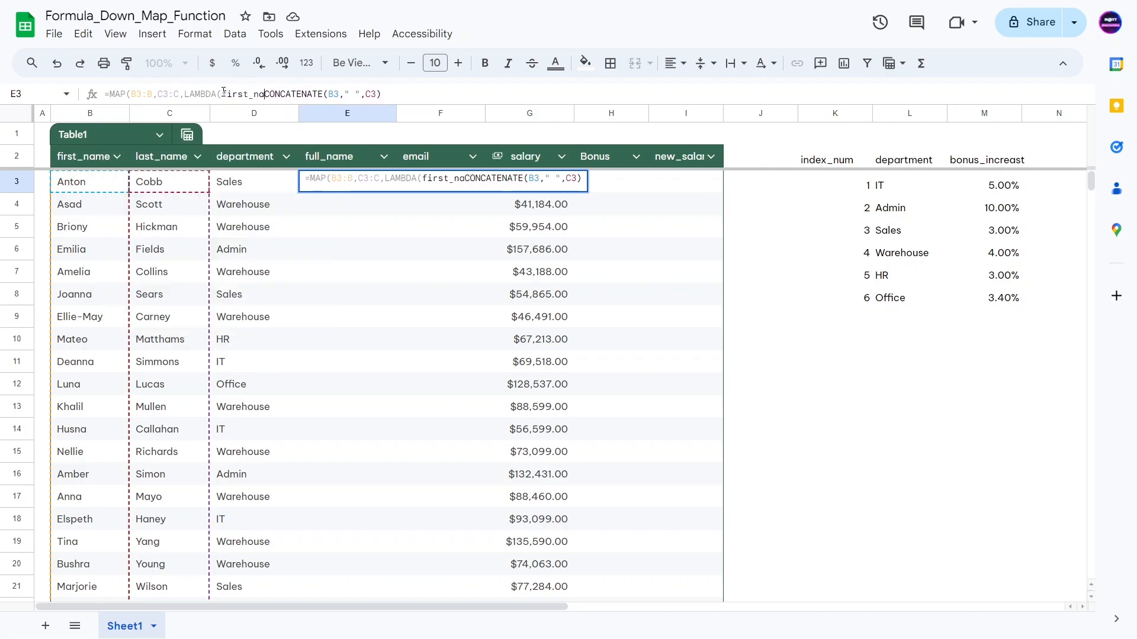
text(,last_name)
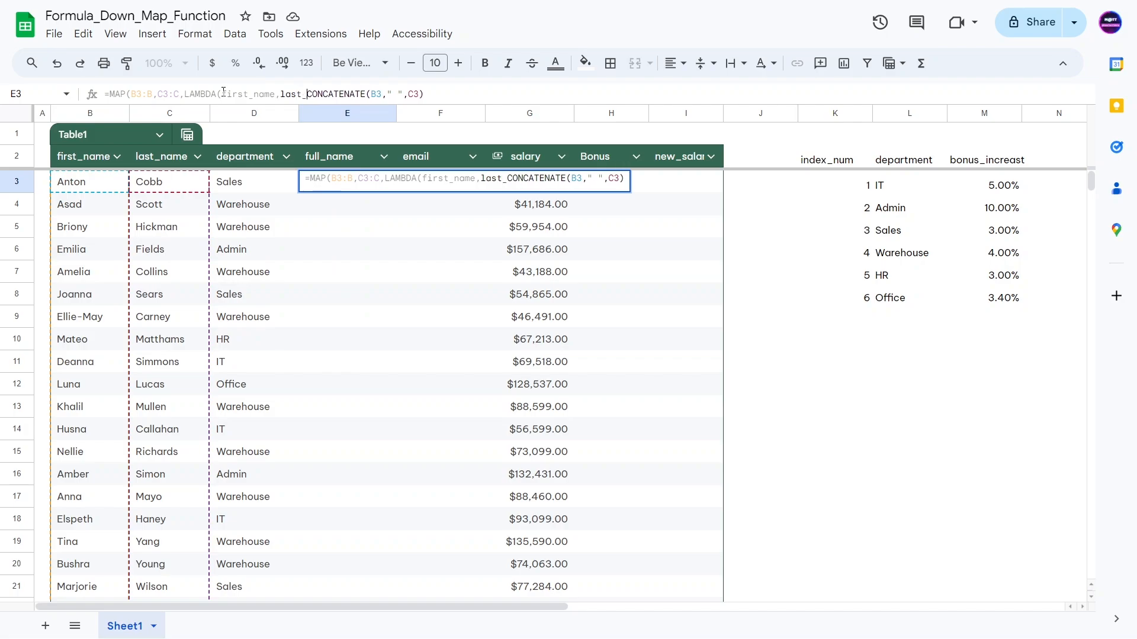
text(,)
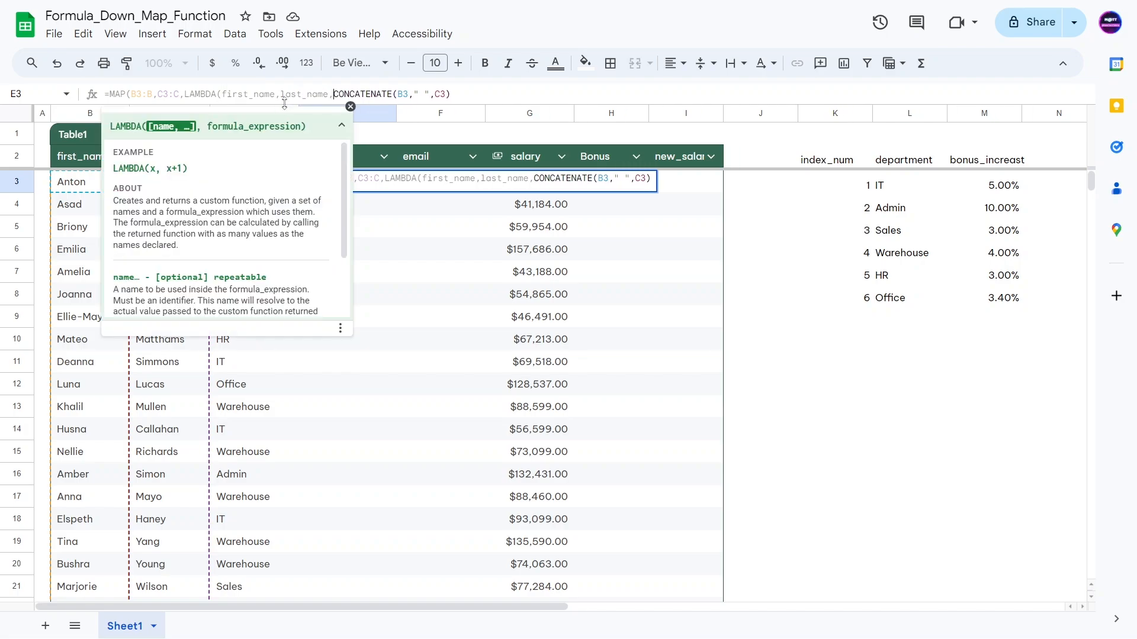
Step: Replace B3 and C3 in CONCATENATE with first_name and last_name, closing all brackets
click(341, 95)
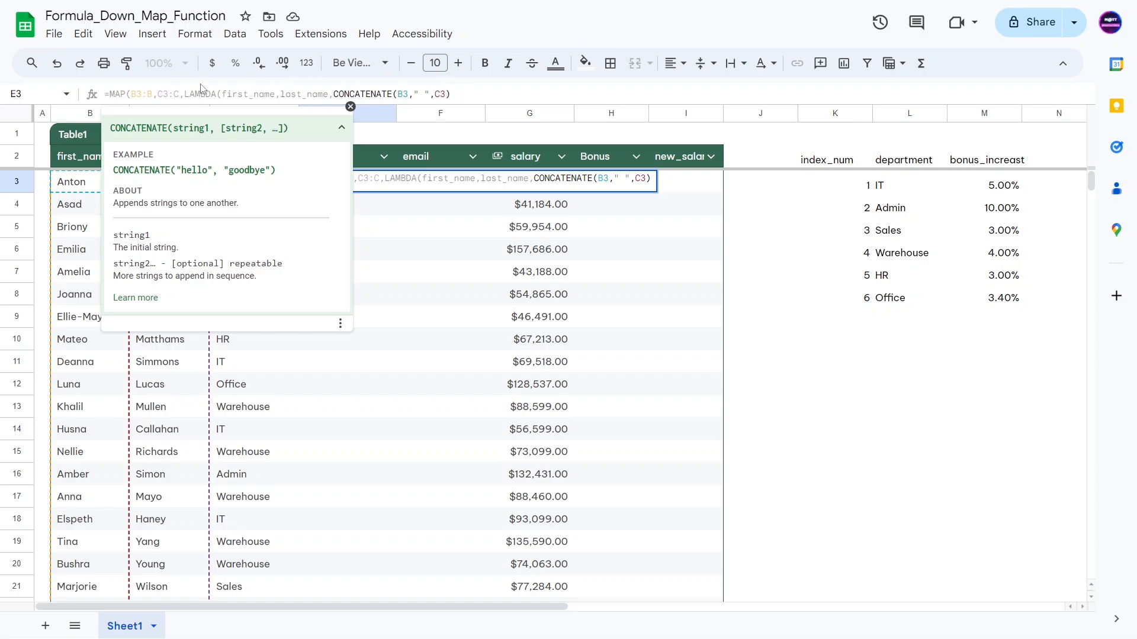
double_click(402, 94)
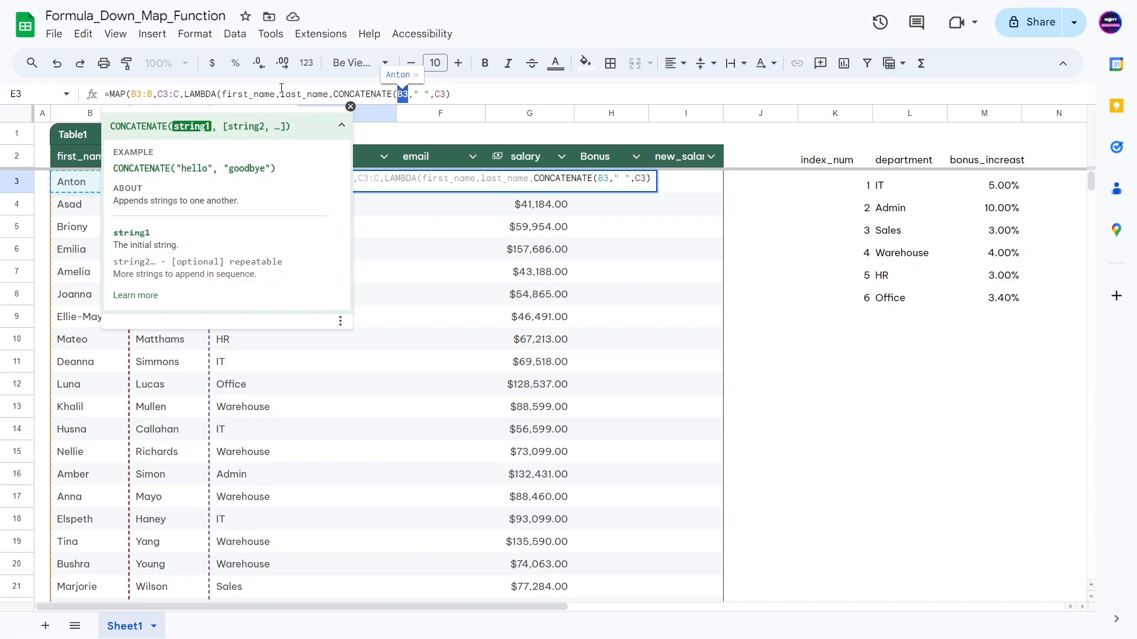
text(first_name)
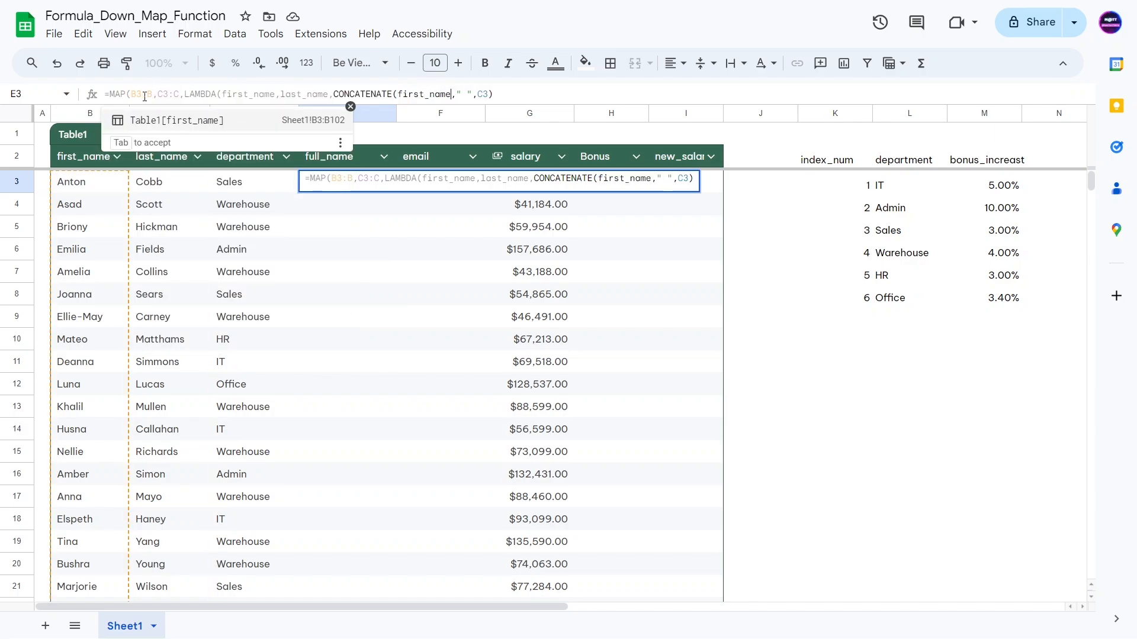
double_click(481, 95)
text(last_name)
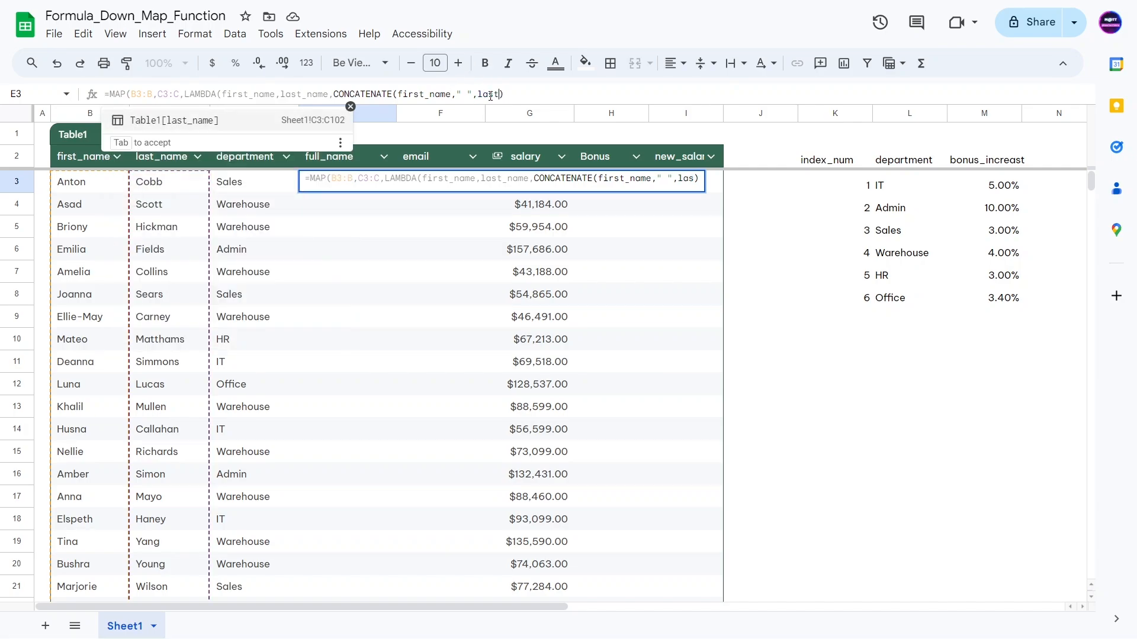
click(546, 99)
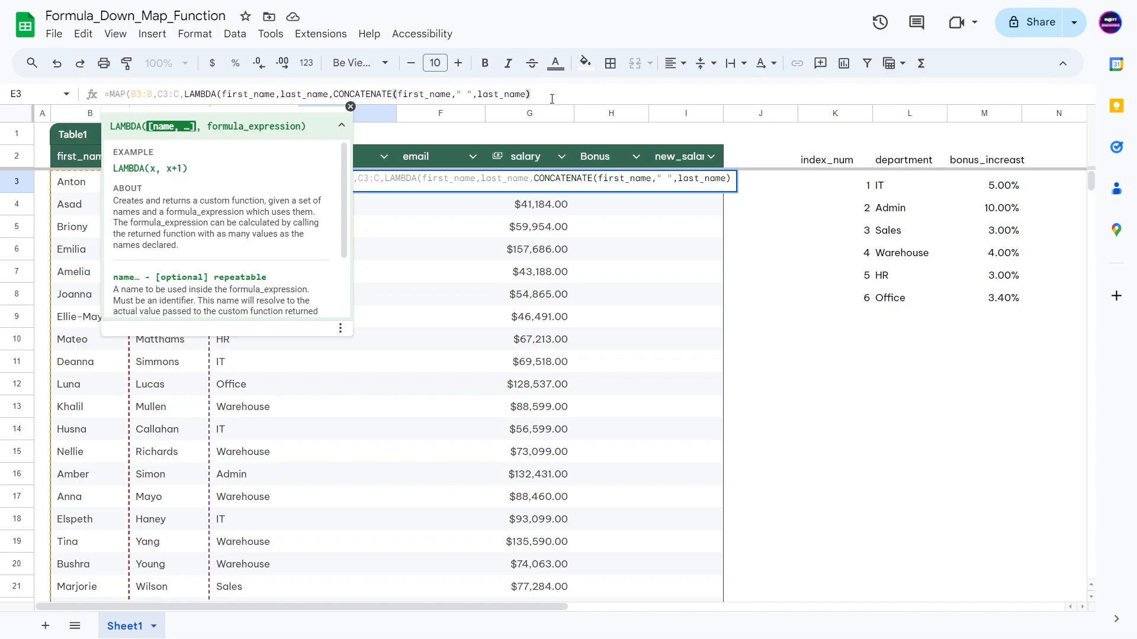
text())
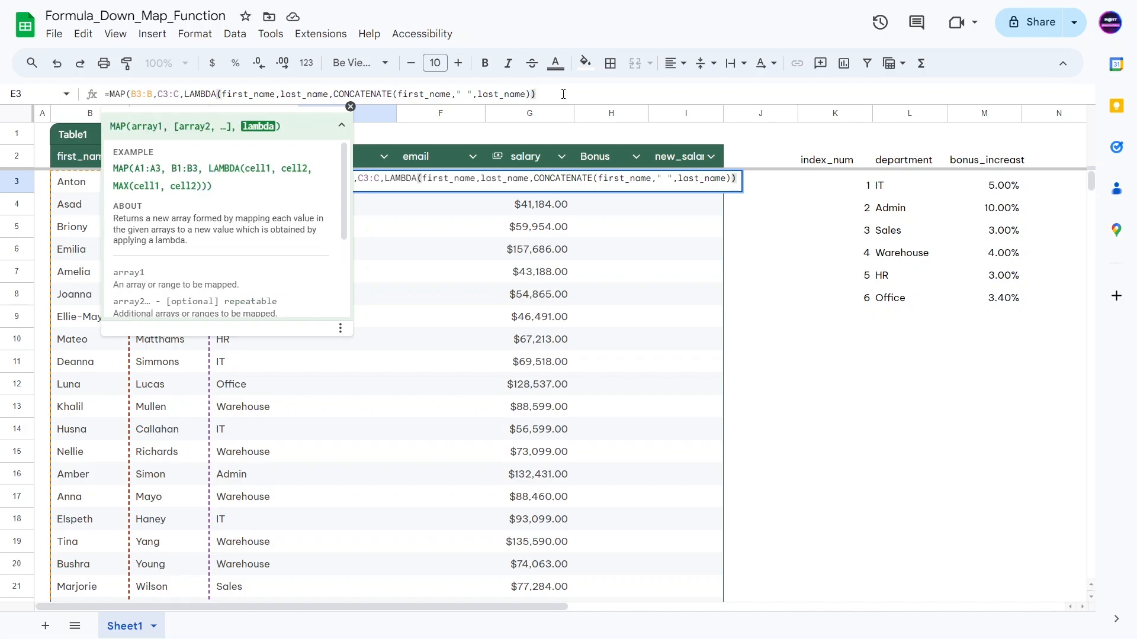
text())
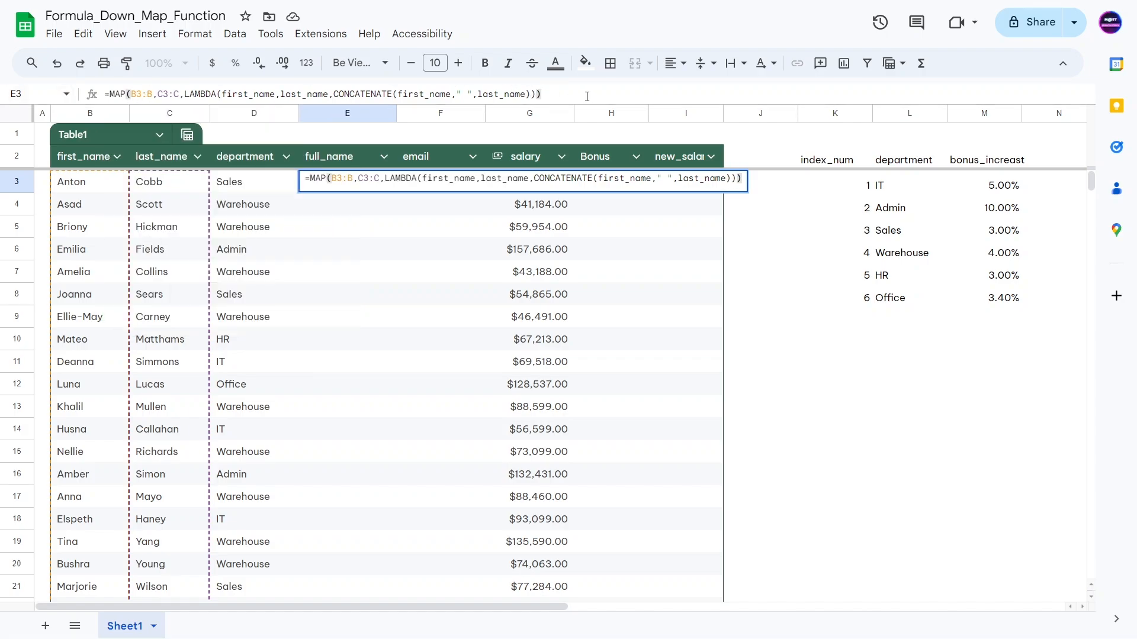
Step: Commit E3's MAP formula and check that full names spill down the column
key(Return)
click(151, 320)
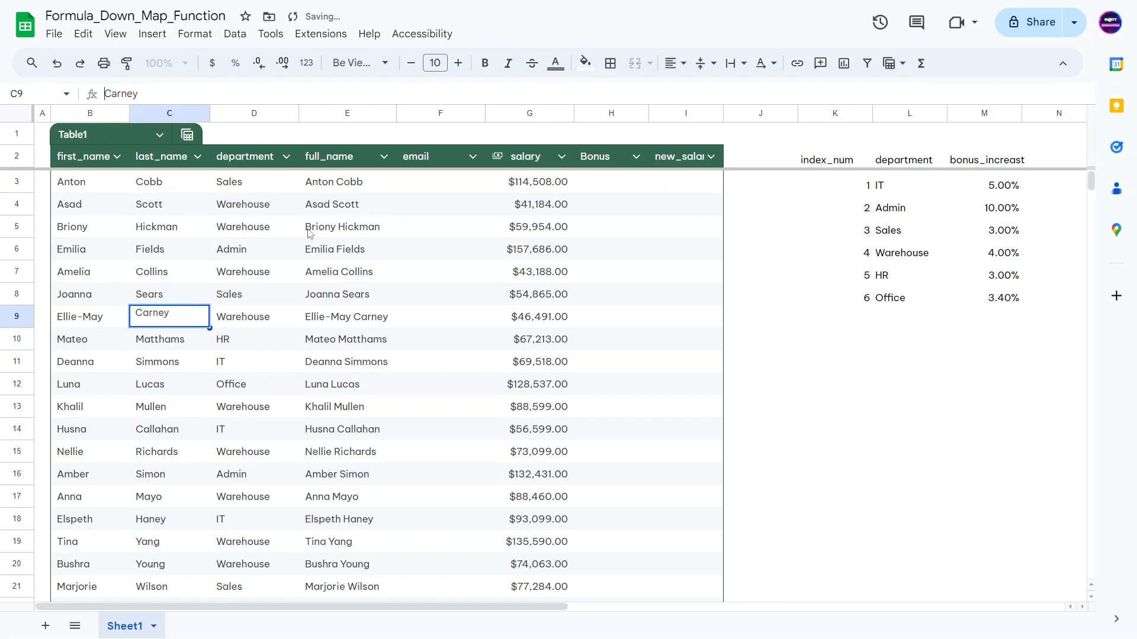
click(340, 190)
double_click(340, 188)
click(337, 226)
scroll(343, 328, down, 15)
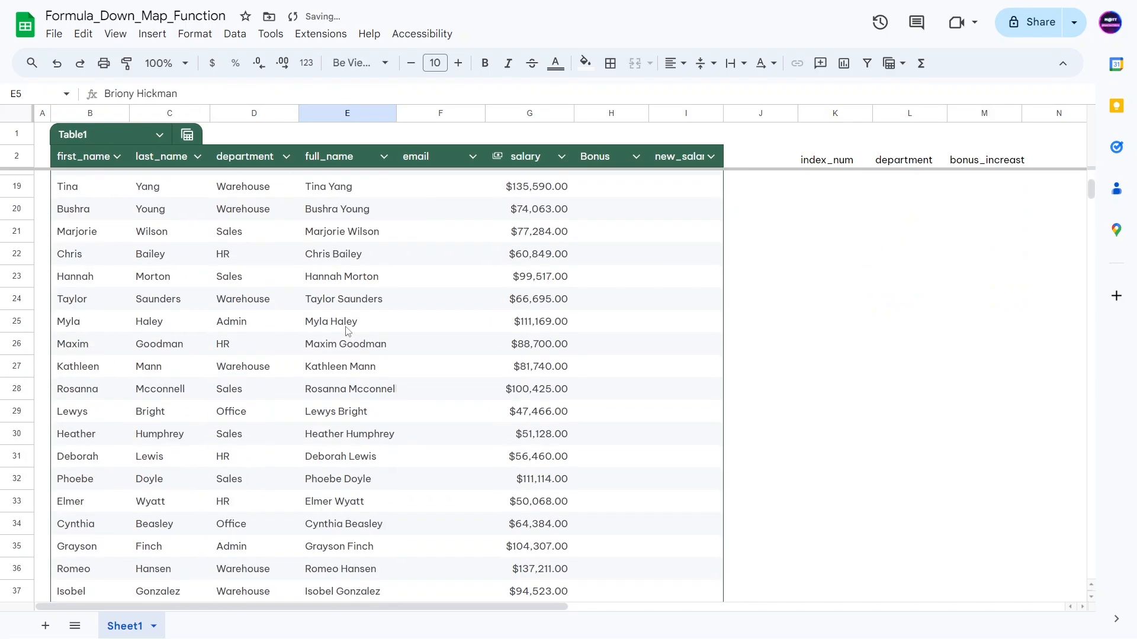
scroll(346, 331, down, 15)
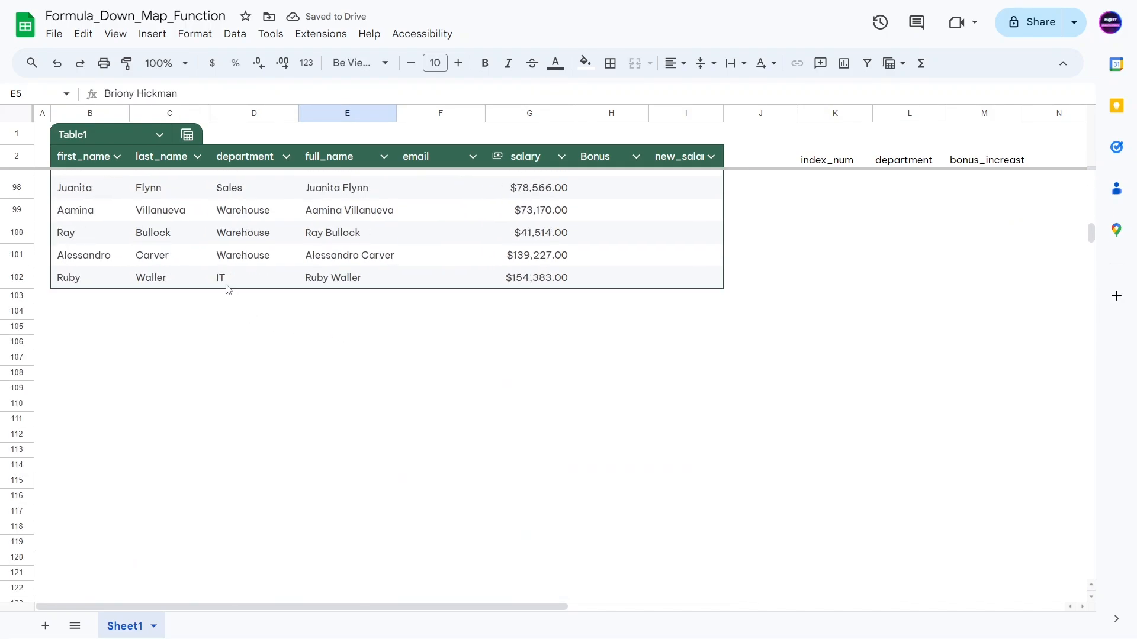
scroll(126, 395, down, 4)
drag(117, 339, 120, 337)
scroll(119, 337, up, 3)
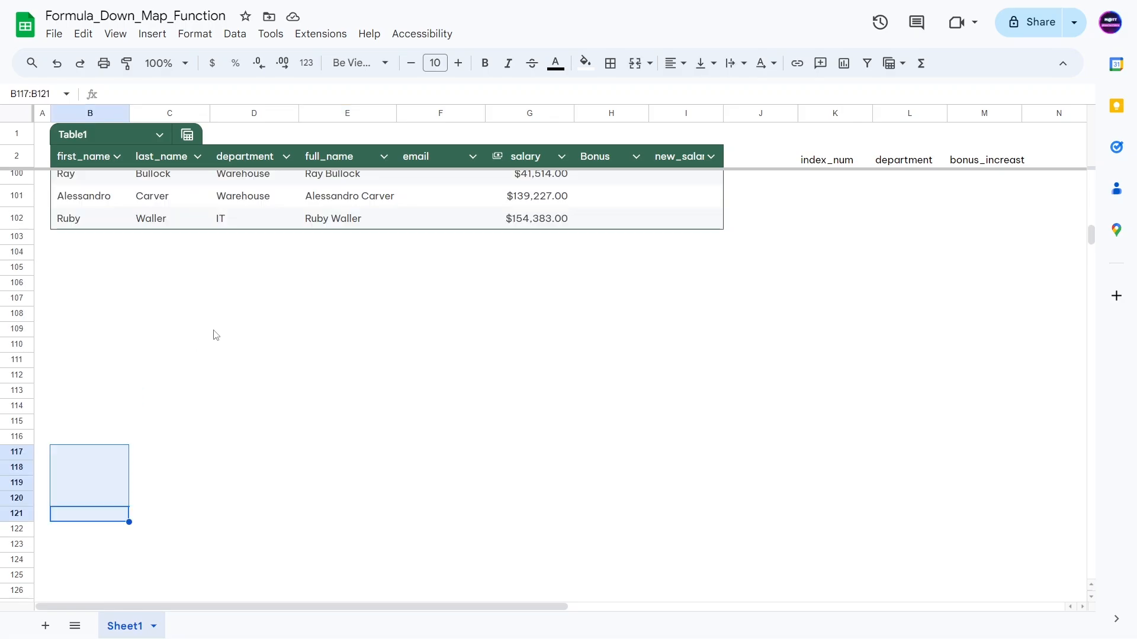
click(233, 315)
Step: Type a stray value 'jk;ljk;l' in E105 and see the spill break with #REF!
click(344, 269)
text(jk;ljk;l)
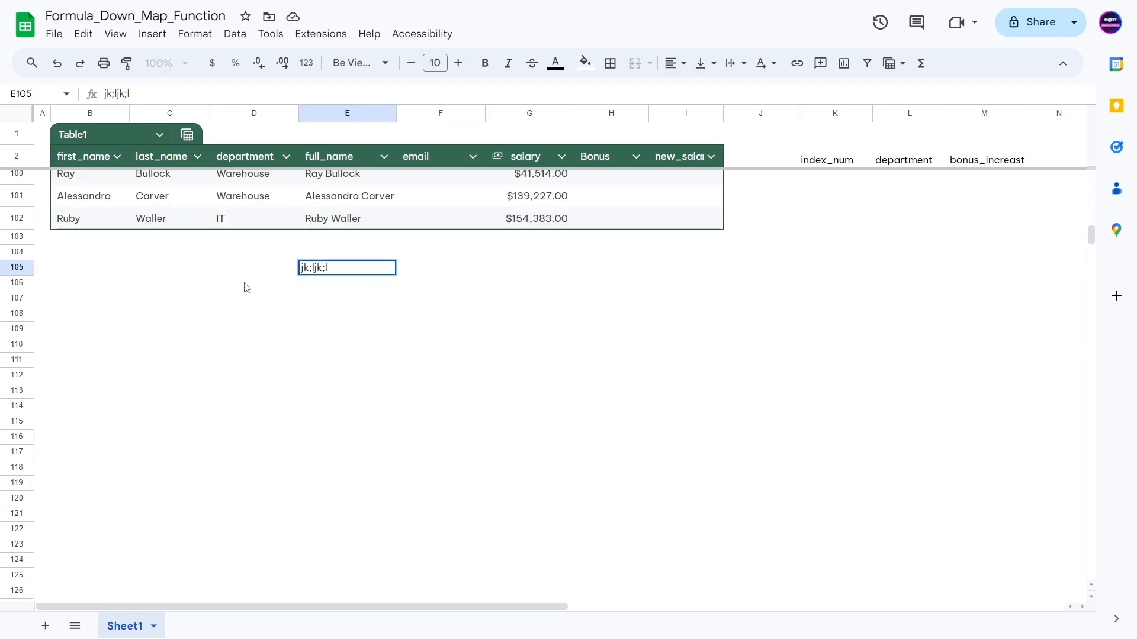
key(Return)
click(344, 236)
click(347, 207)
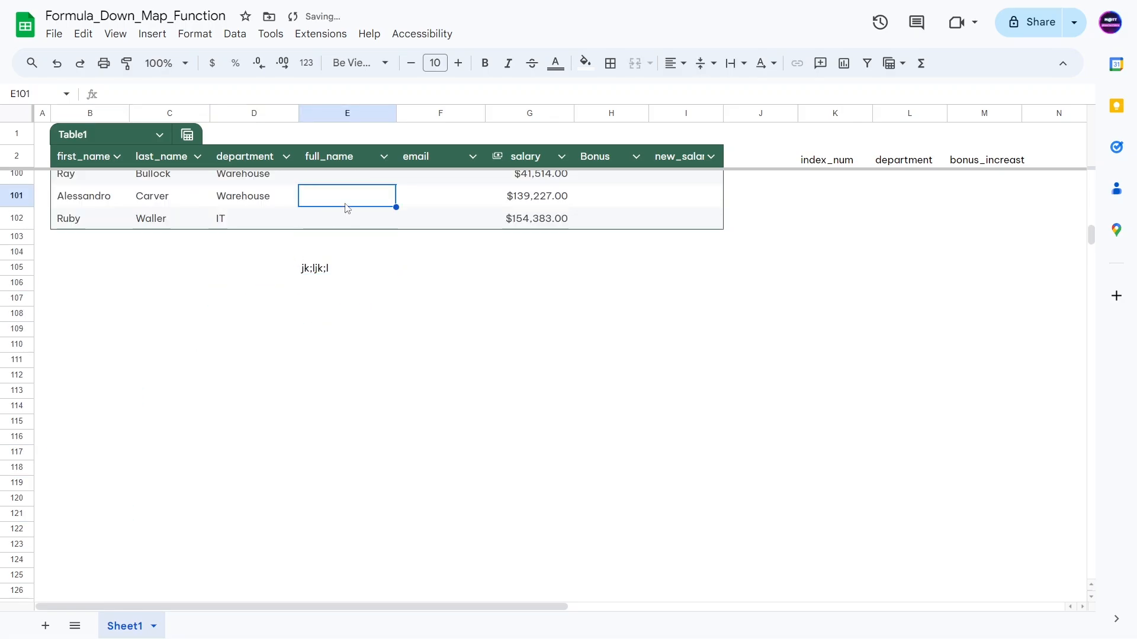
key(ctrl+Up)
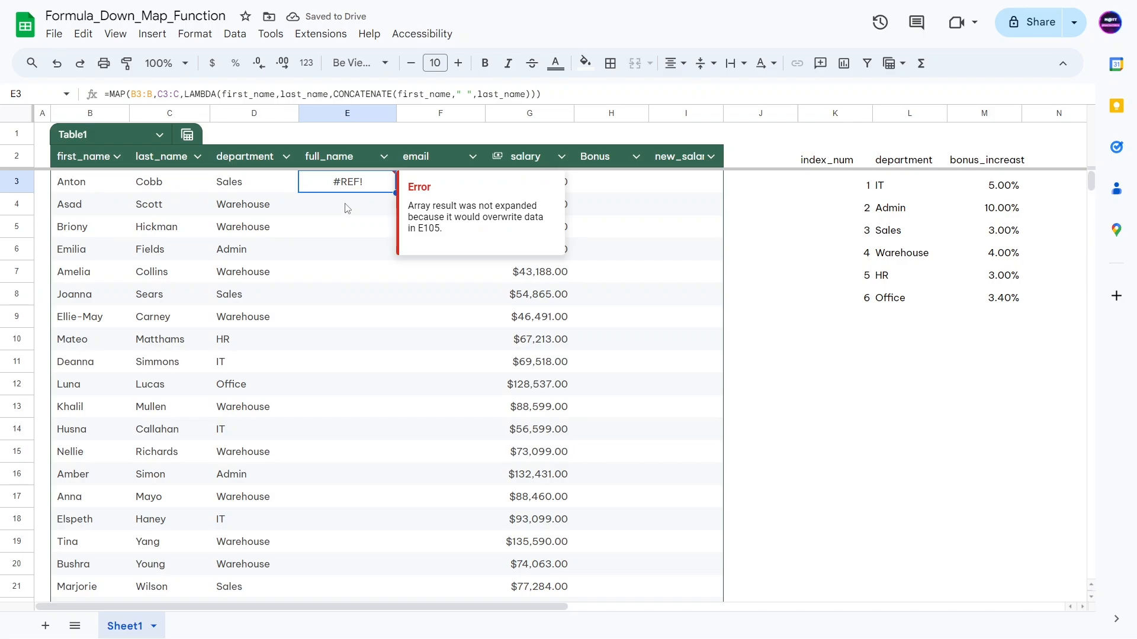
key(ctrl+Down)
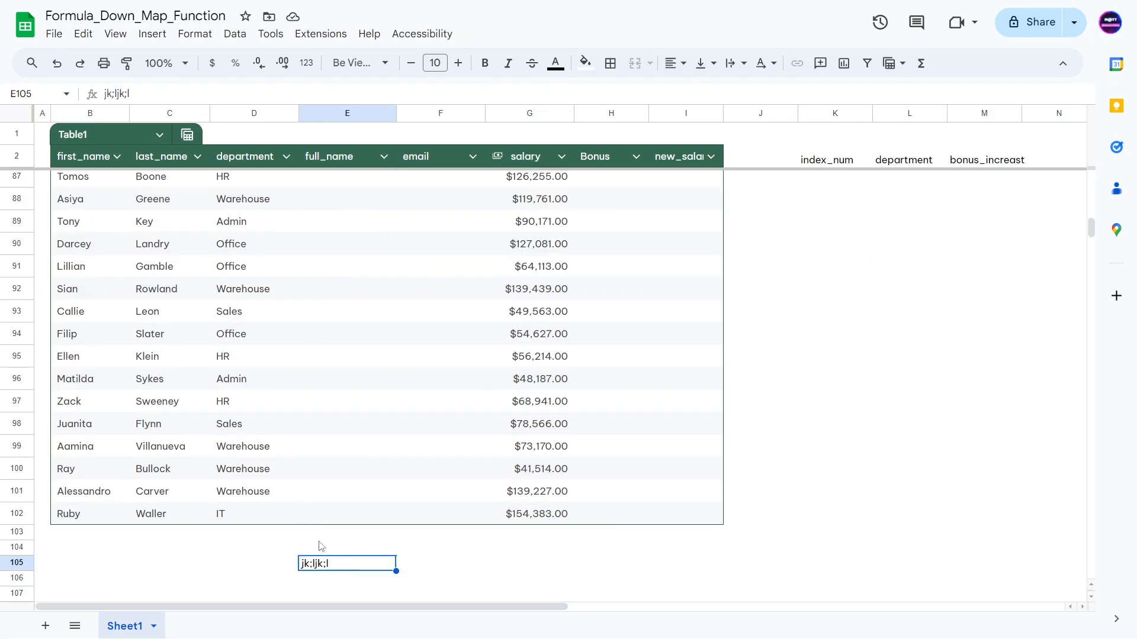
Step: Delete the stray value in E105 so the full names spill again
key(Delete)
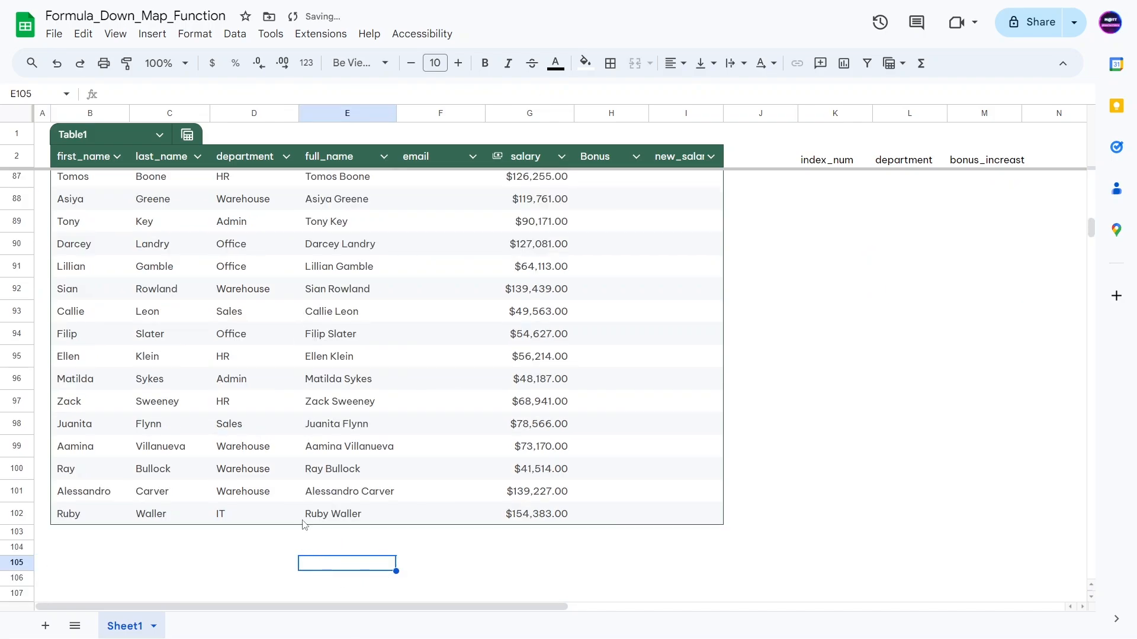
click(237, 536)
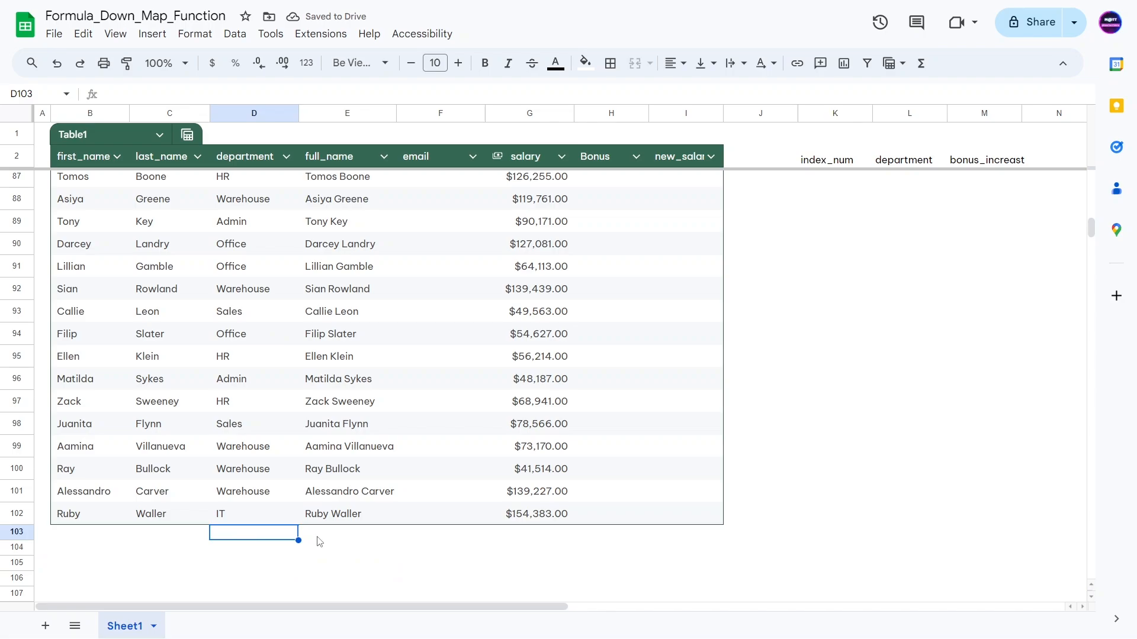
click(330, 503)
click(334, 536)
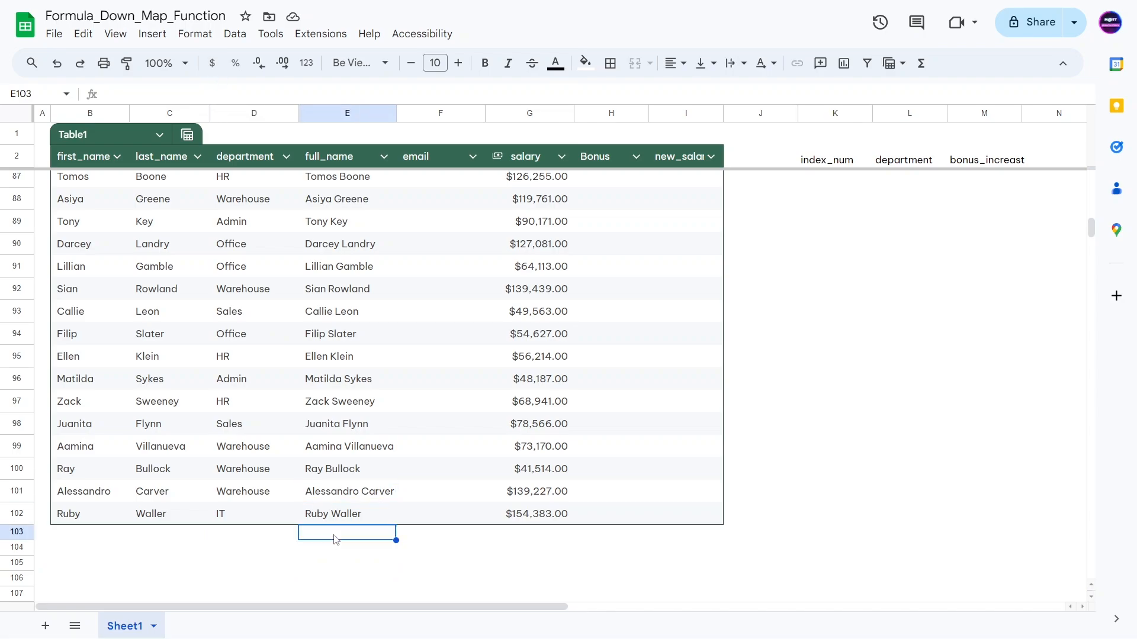
key(Up)
key(ctrl+Up)
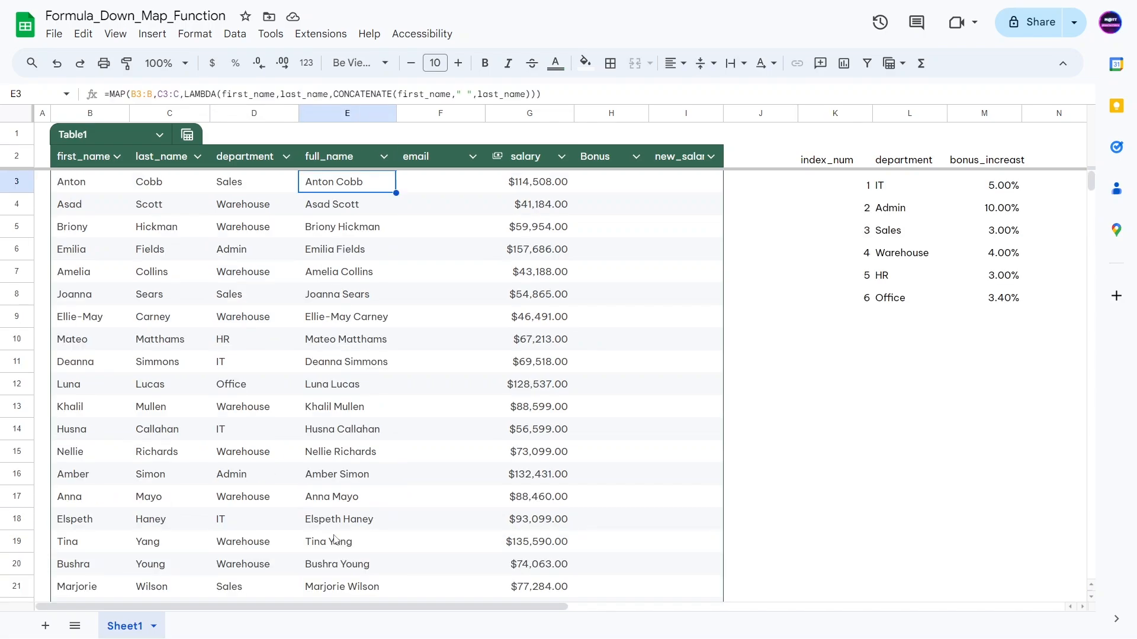
click(464, 99)
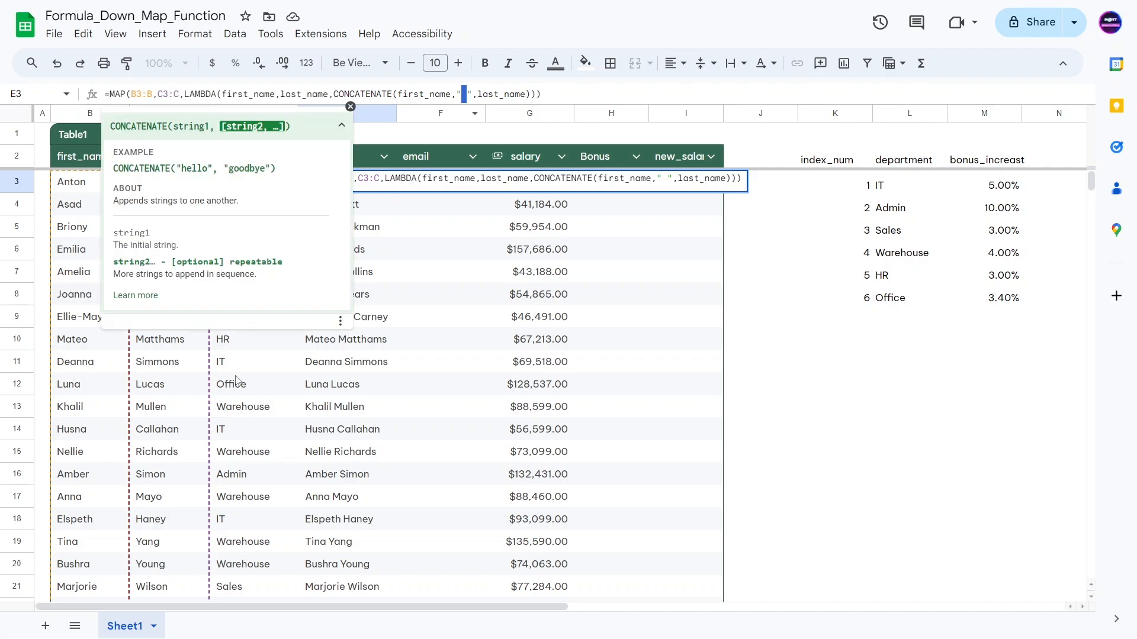
scroll(369, 468, down, 10)
scroll(367, 466, down, 7)
double_click(343, 438)
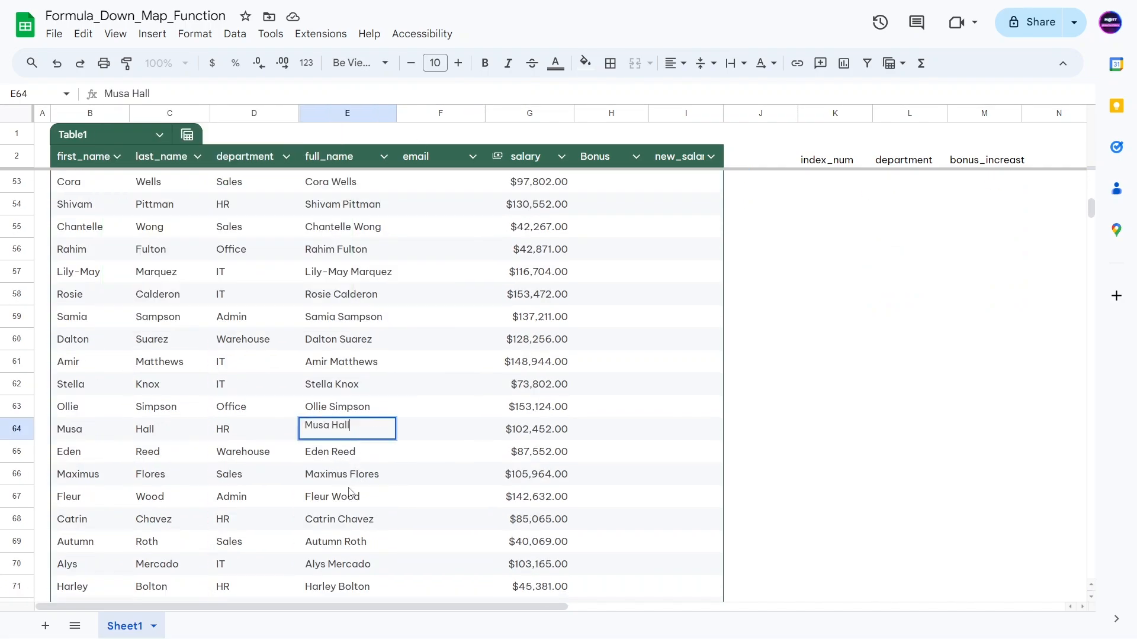
scroll(348, 480, down, 3)
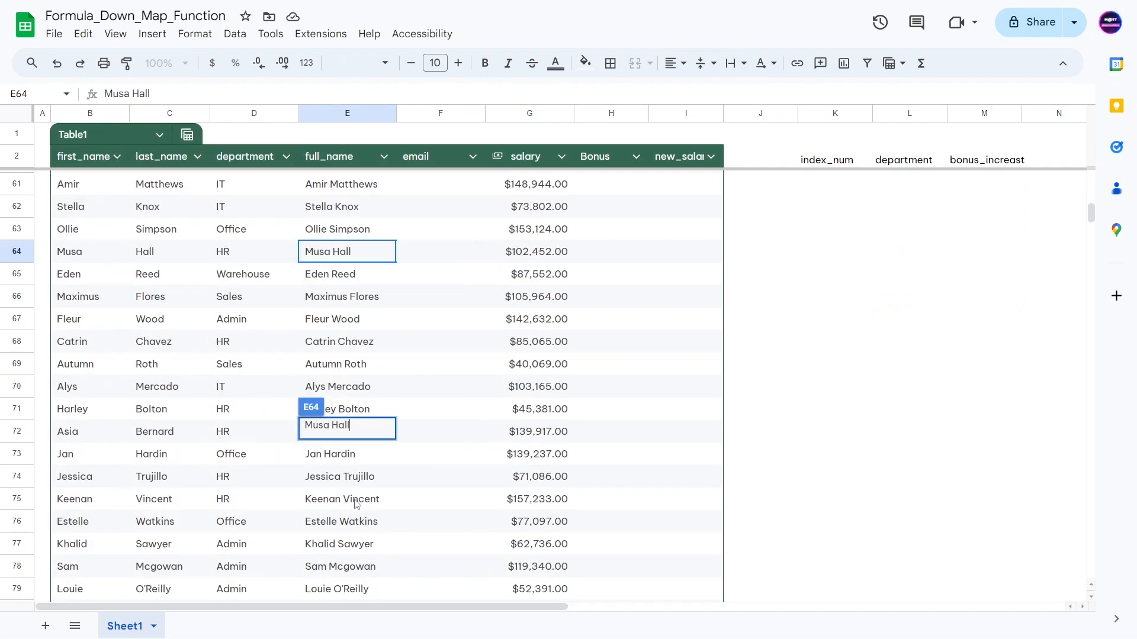
key(Escape)
key(ctrl+Down)
key(Down)
key(Down)
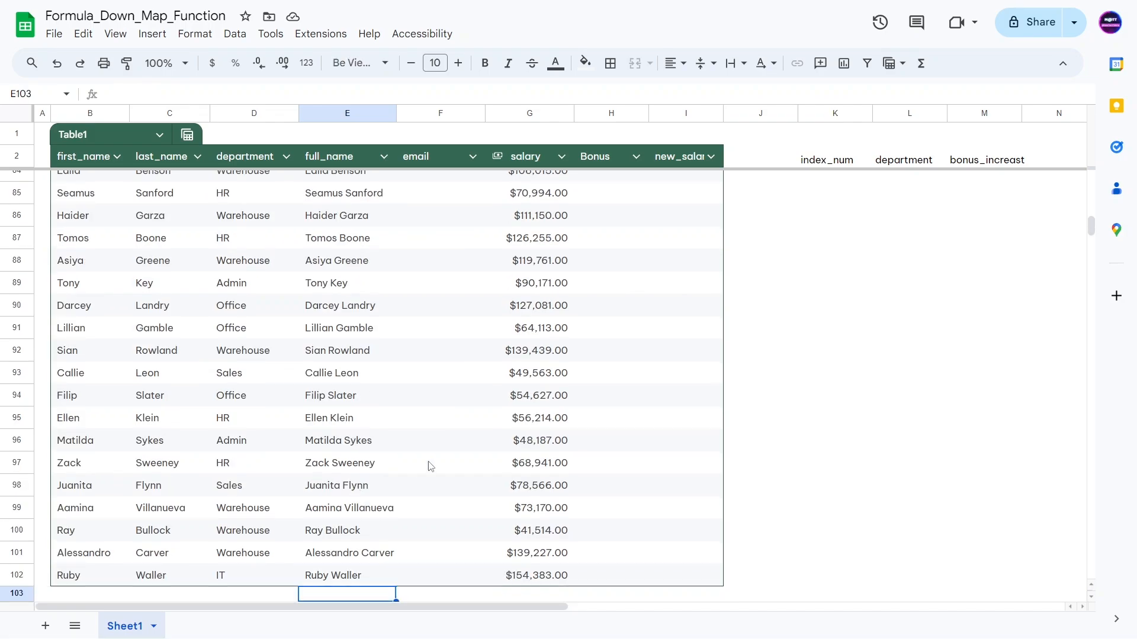
click(346, 580)
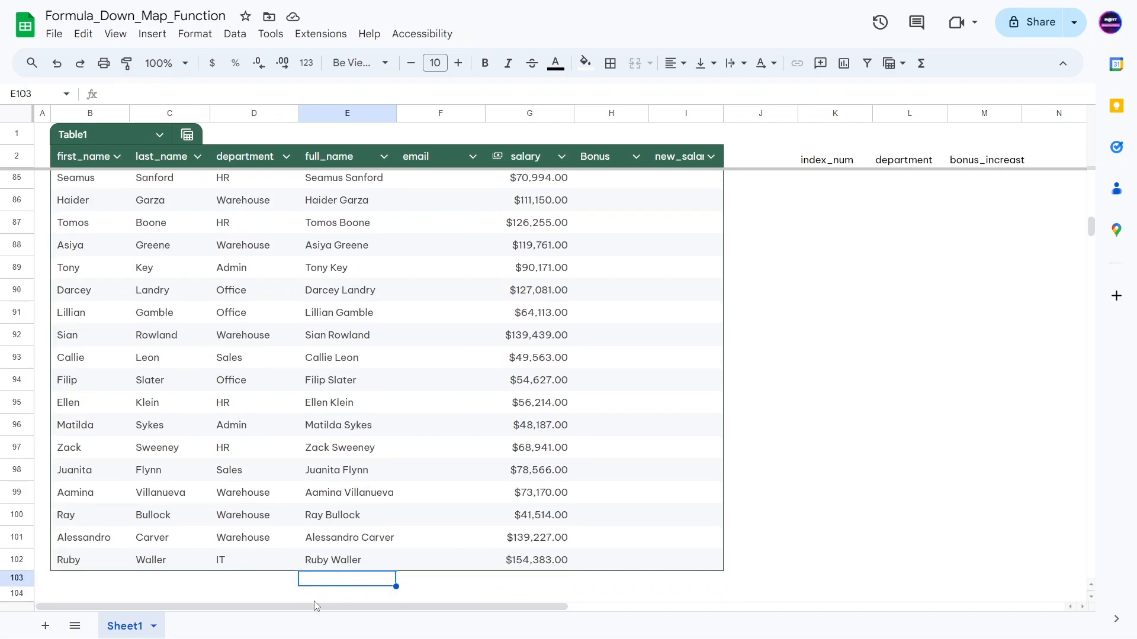
scroll(335, 592, down, 3)
scroll(346, 424, up, 4)
click(347, 437)
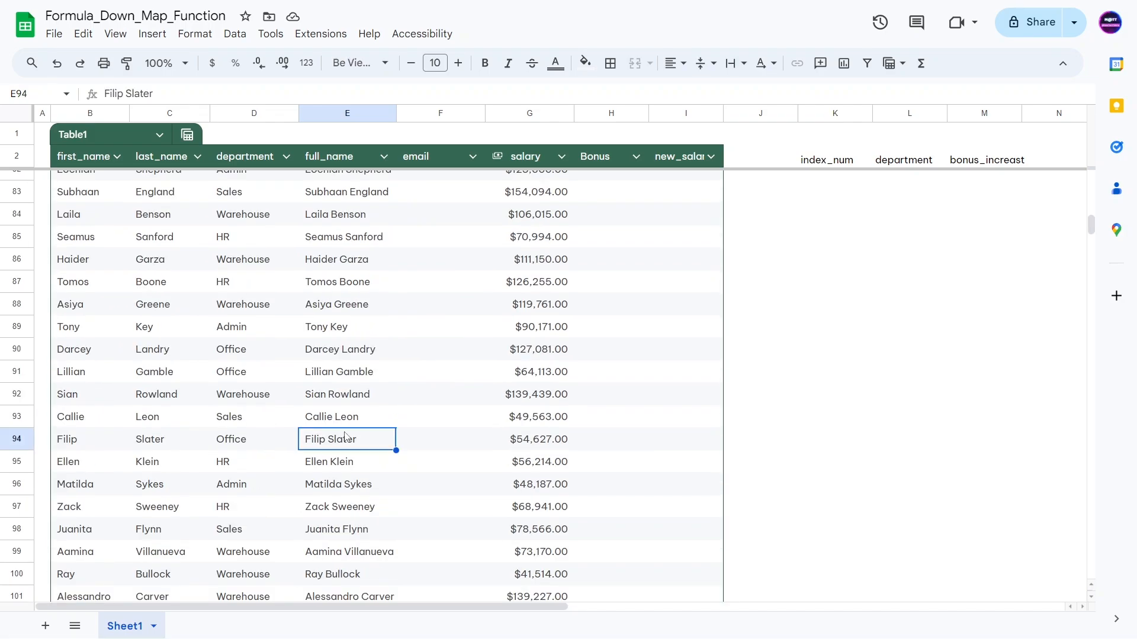
key(ctrl+Up)
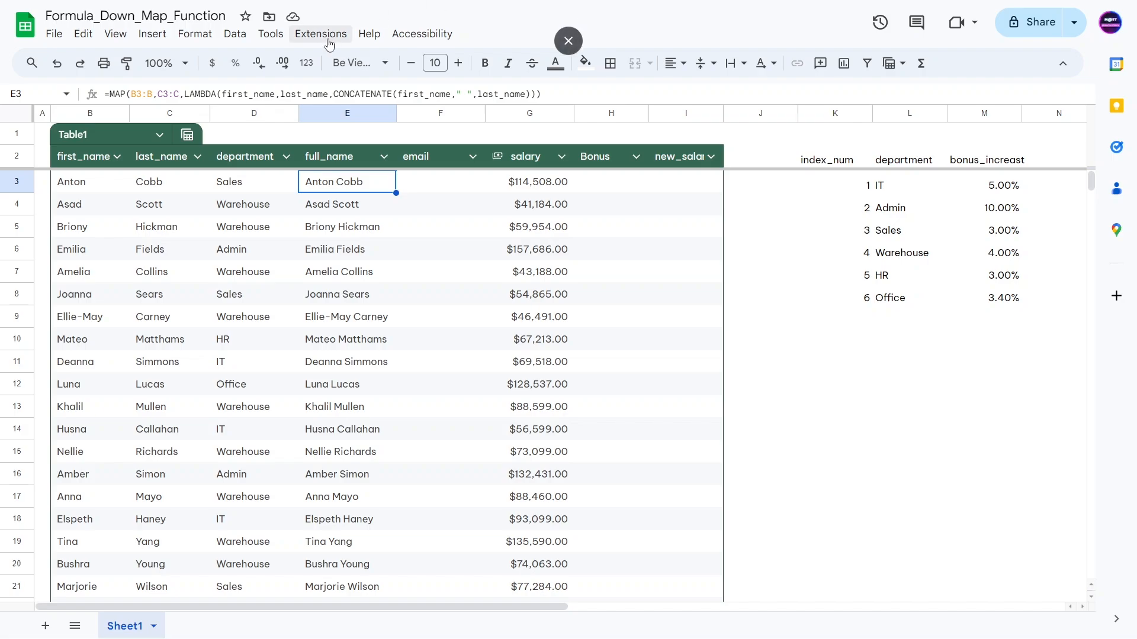
Step: Wrap E3's CONCATENATE in TRIM() and commit the full_name formula
click(334, 98)
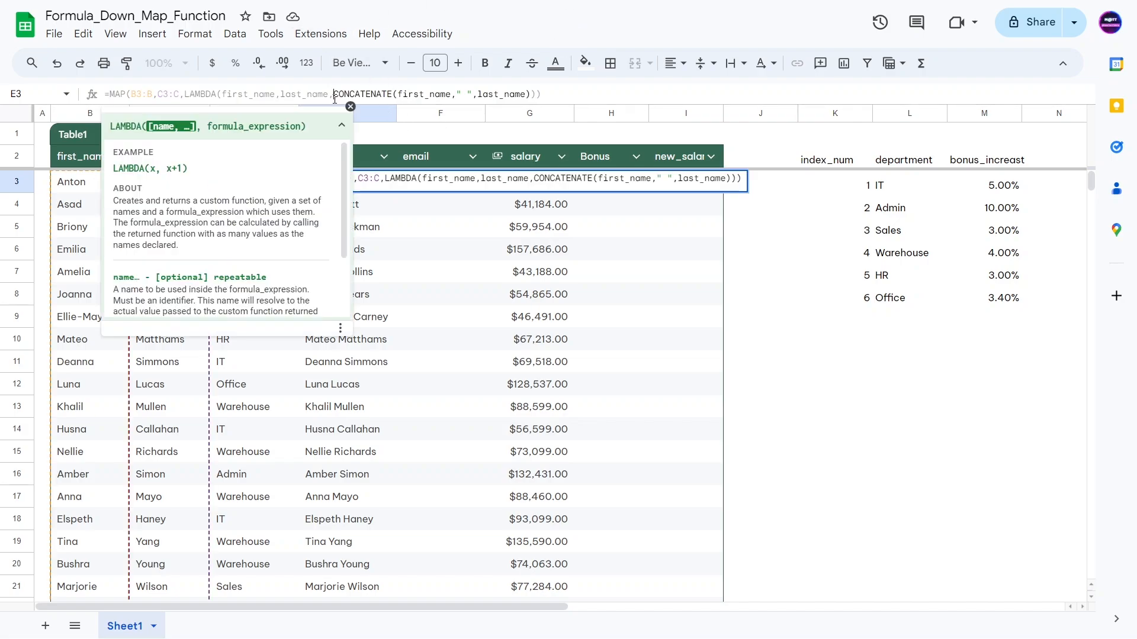
text(TRIM()
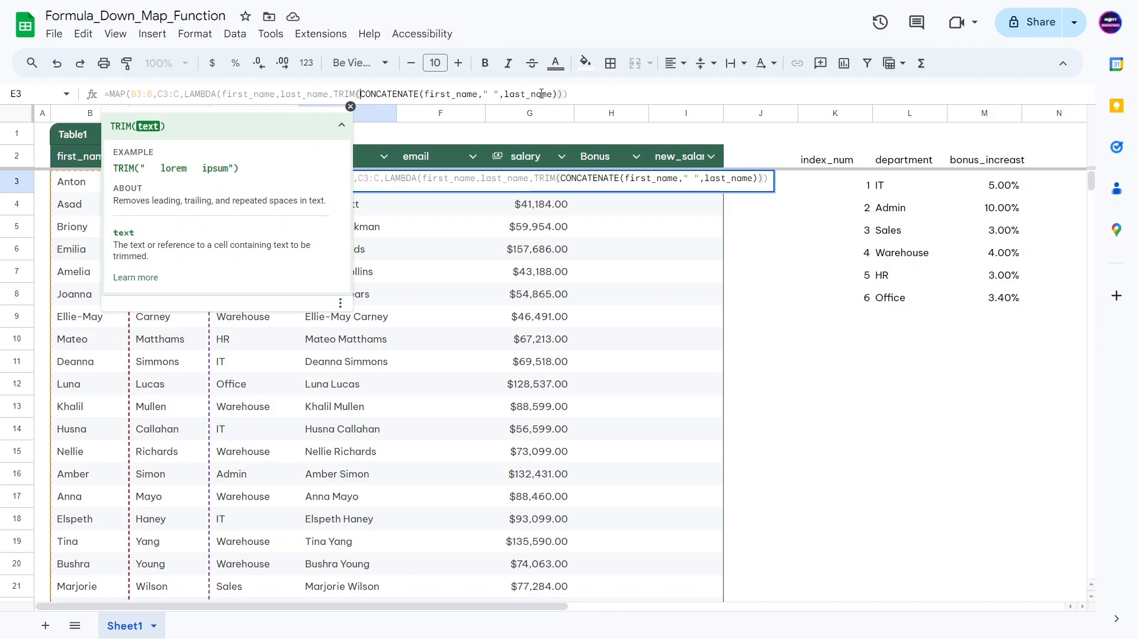
text())
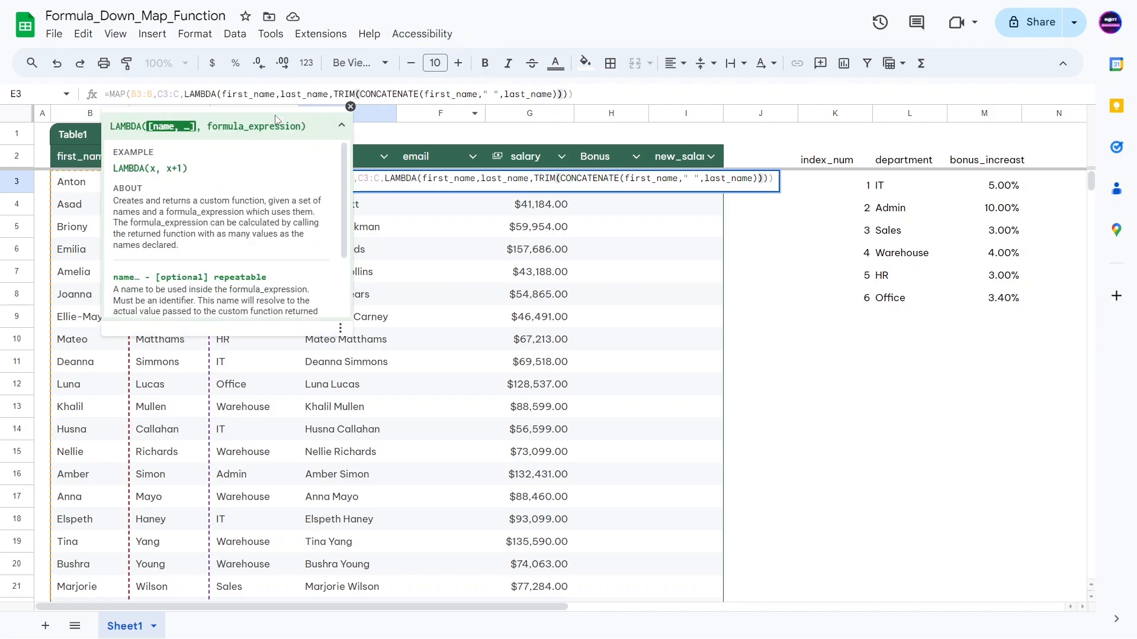
key(Return)
double_click(83, 187)
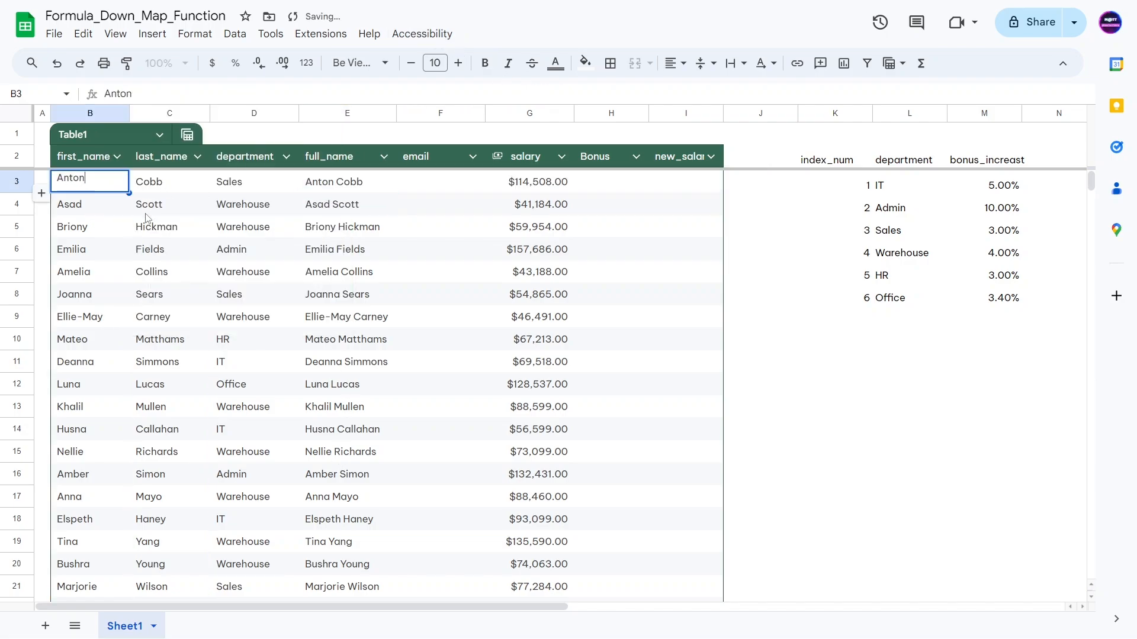
click(337, 201)
key(Up)
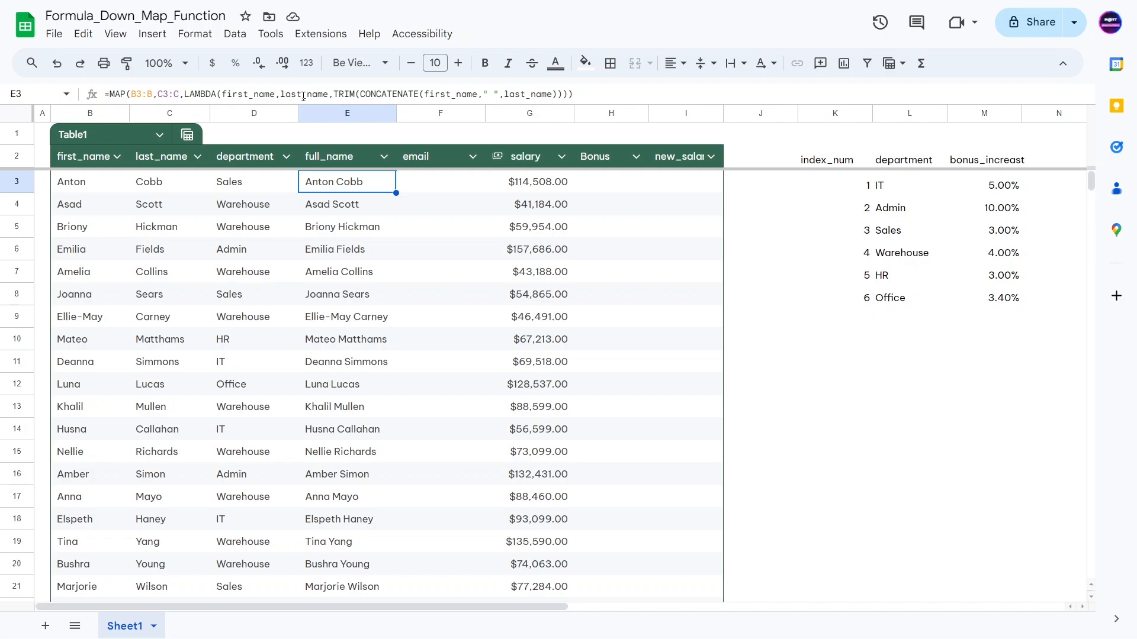
Step: Copy the full_name MAP formula text from E3
click(446, 197)
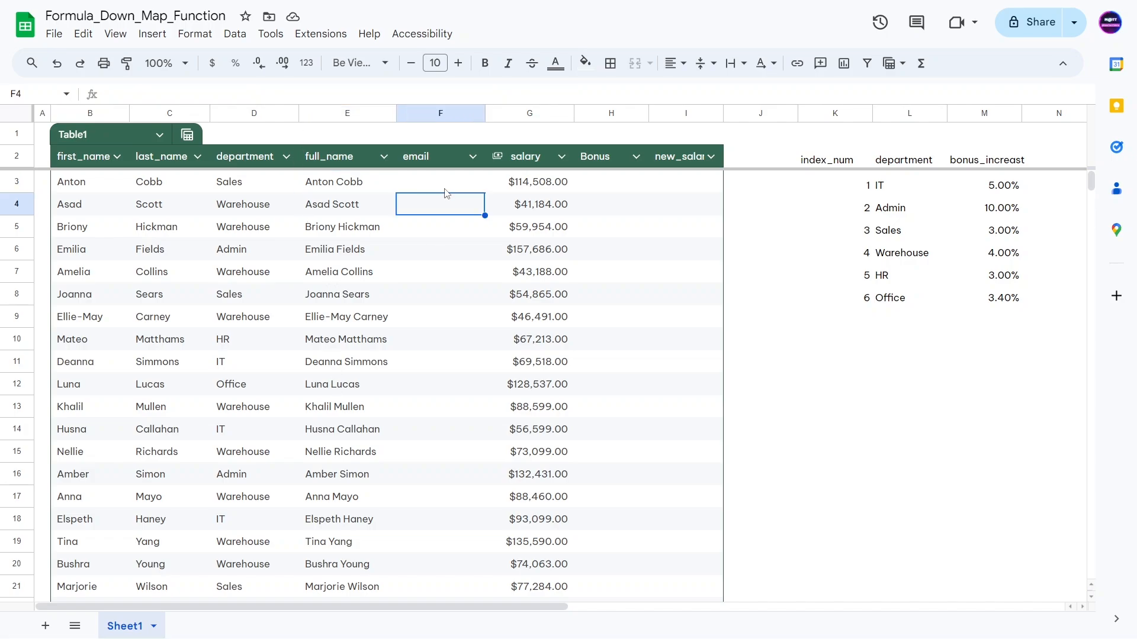
click(445, 188)
click(423, 164)
click(426, 187)
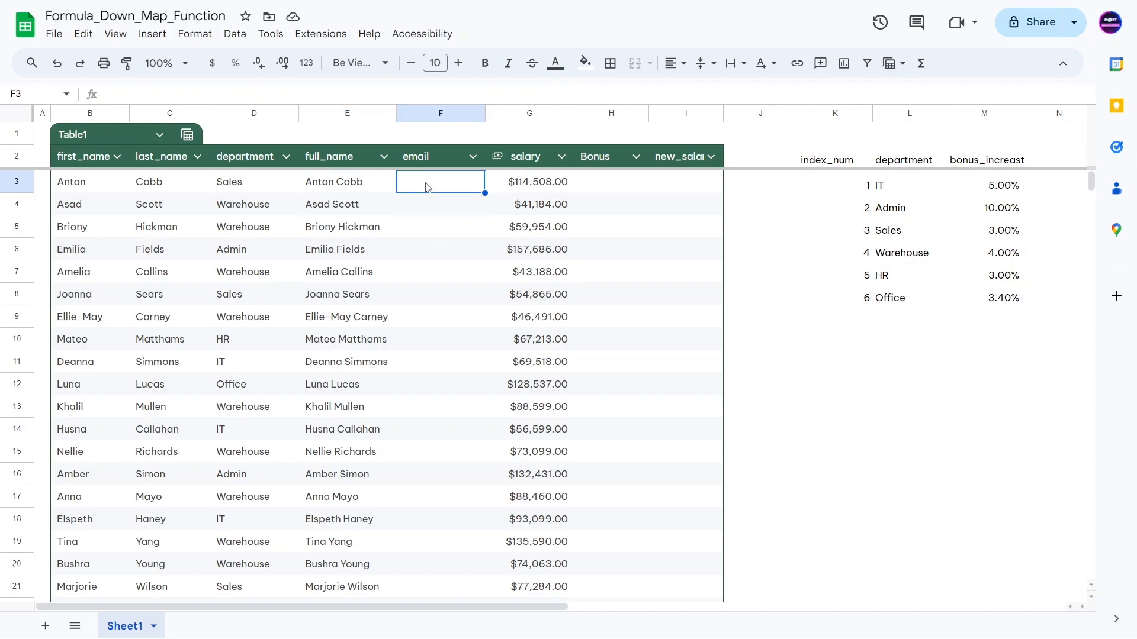
click(366, 189)
triple_click(269, 94)
key(ctrl+c)
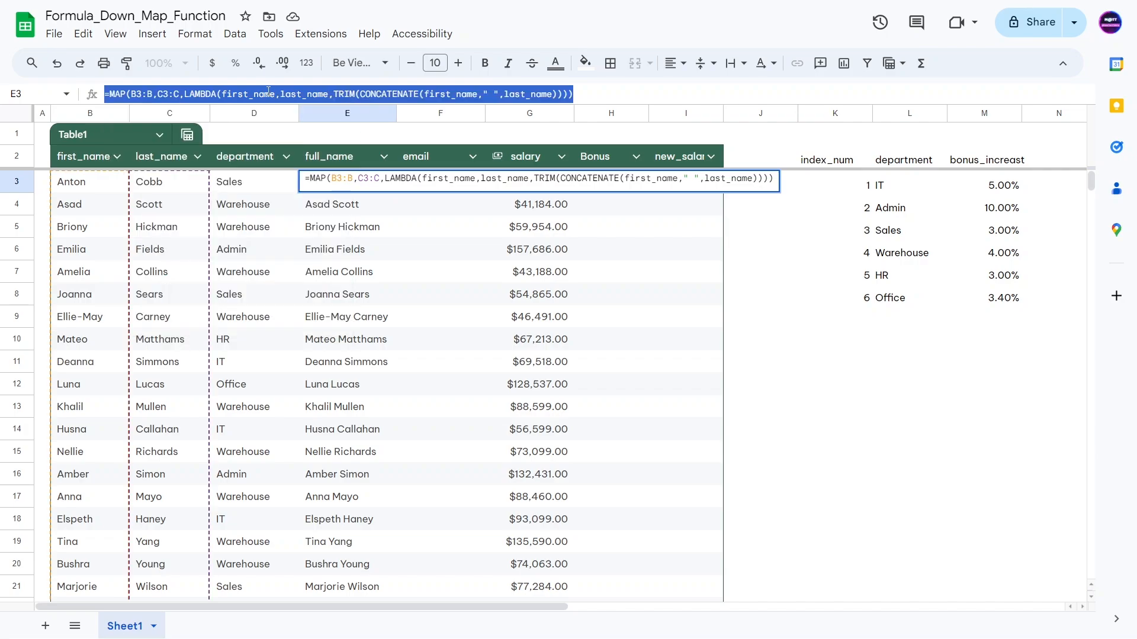
key(Escape)
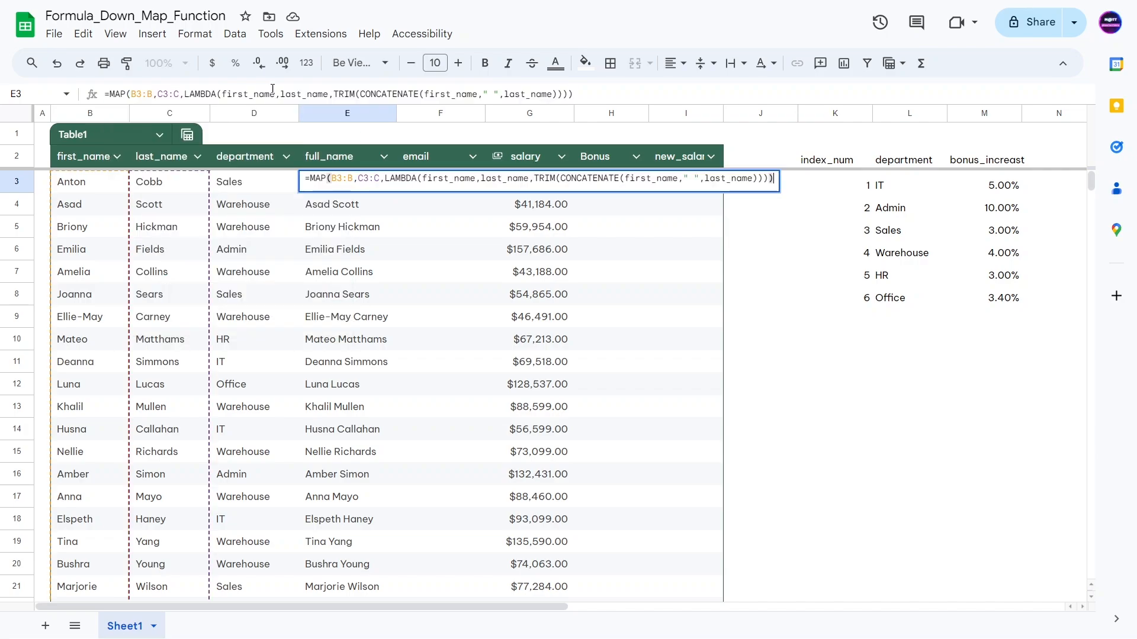
key(Escape)
Step: Paste the MAP formula into F3 and remove the TRIM wrapper
double_click(431, 188)
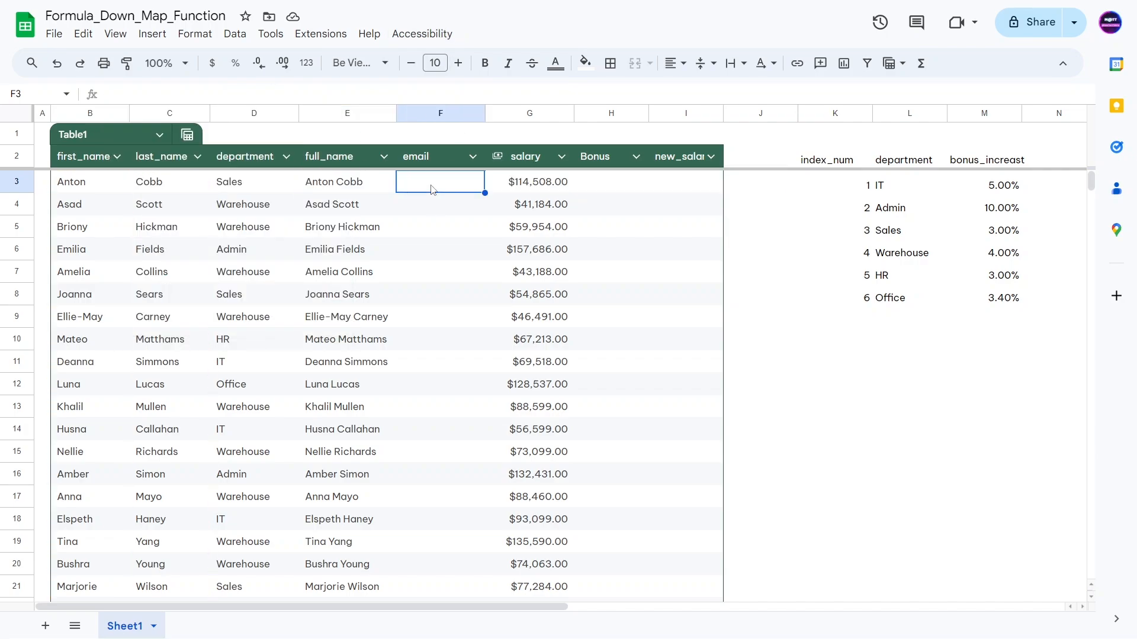
key(ctrl+v)
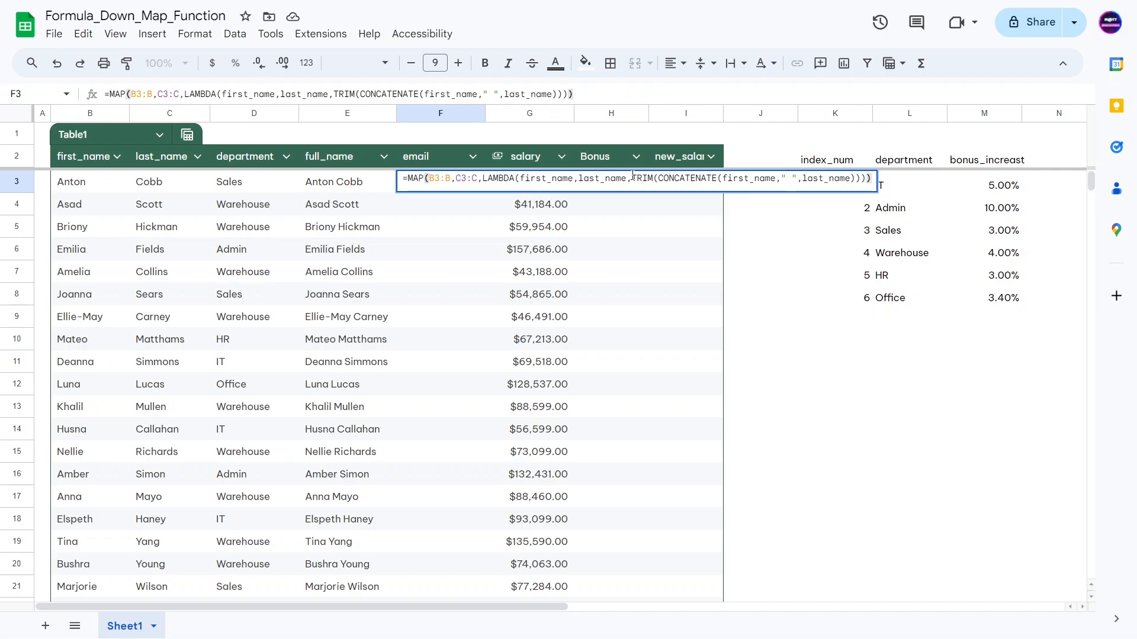
drag(632, 177, 657, 177)
key(BackSpace)
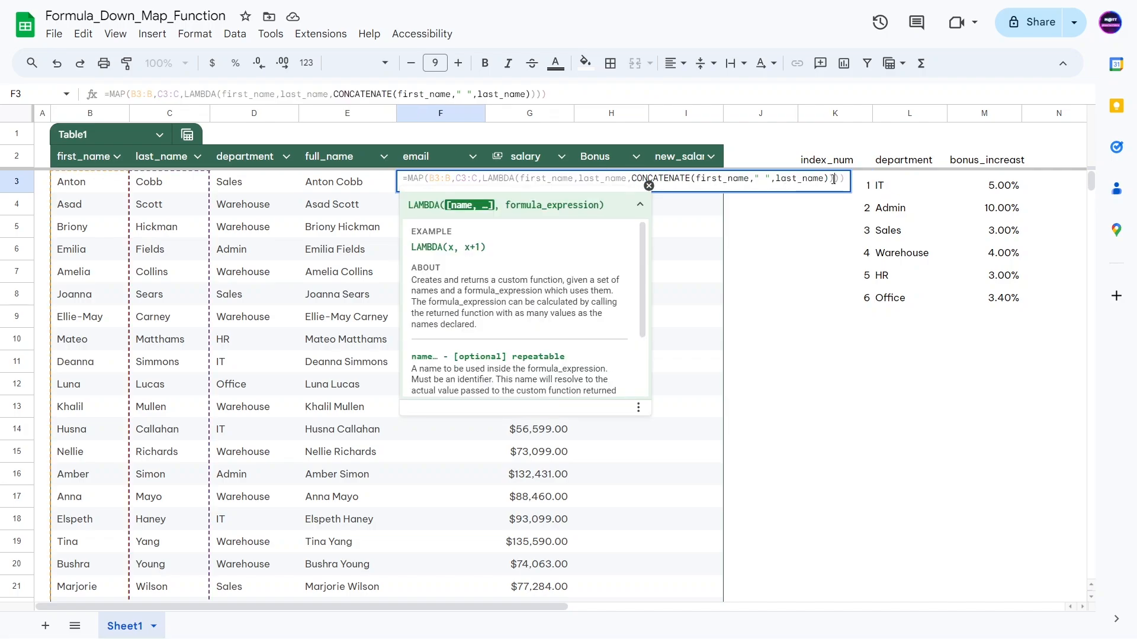
key(BackSpace)
click(701, 178)
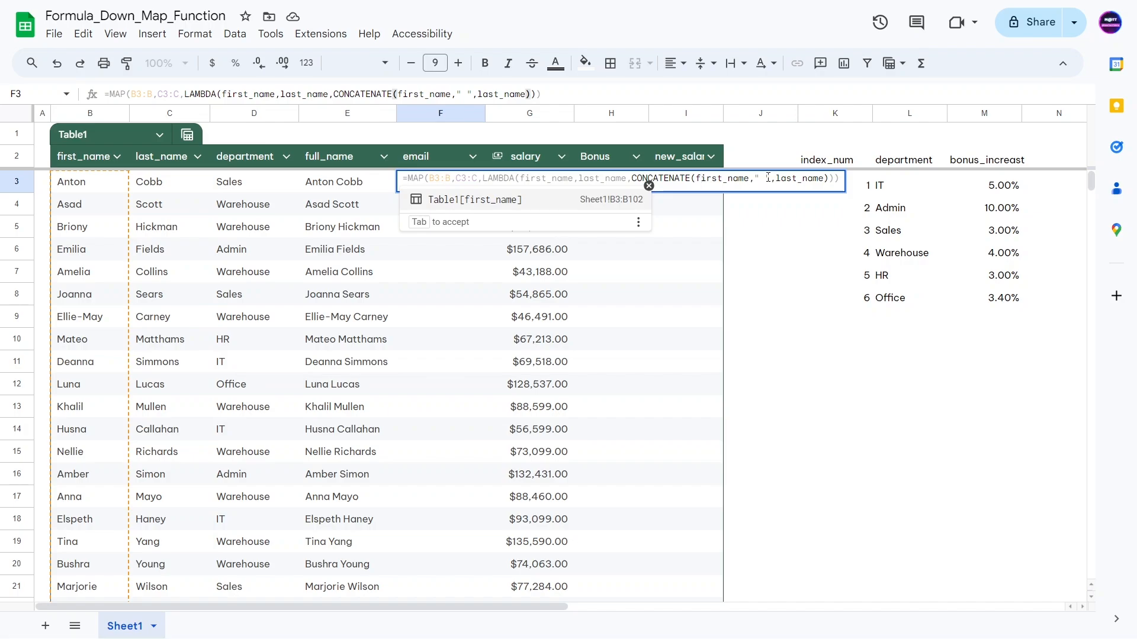
click(767, 177)
key(BackSpace)
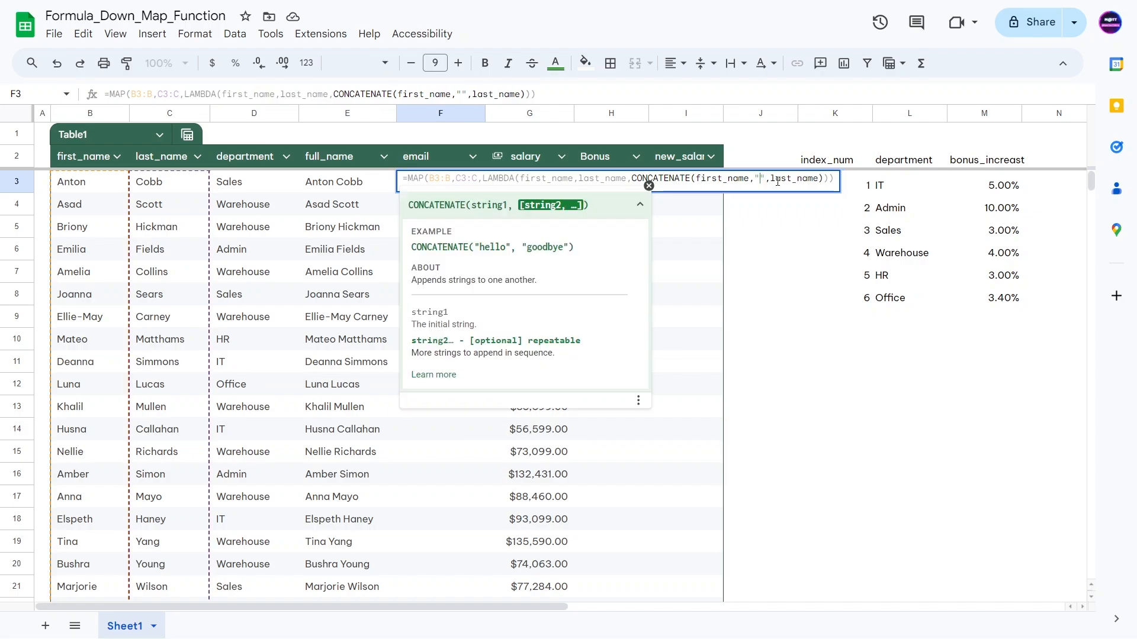
text(_)
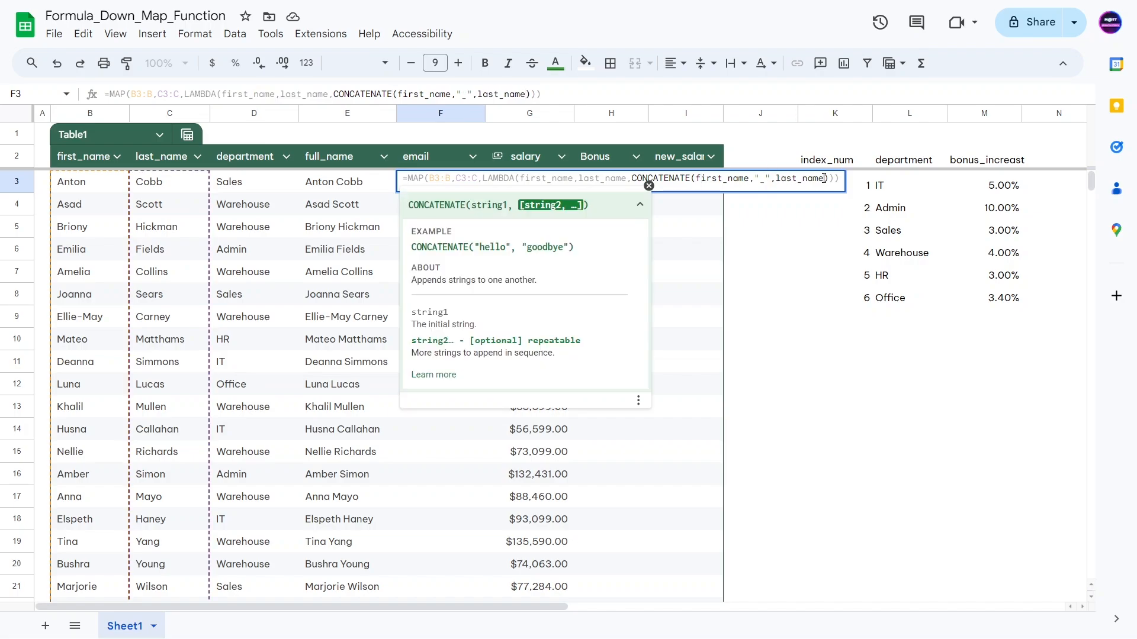
click(823, 178)
text(,"_)
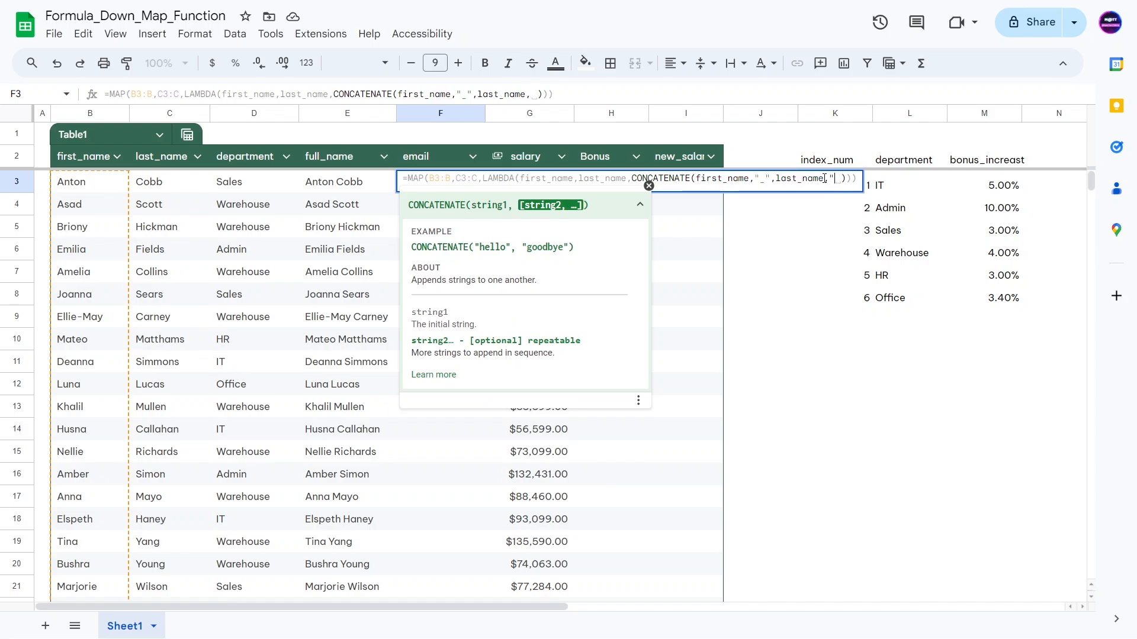
text(@realemail.com")
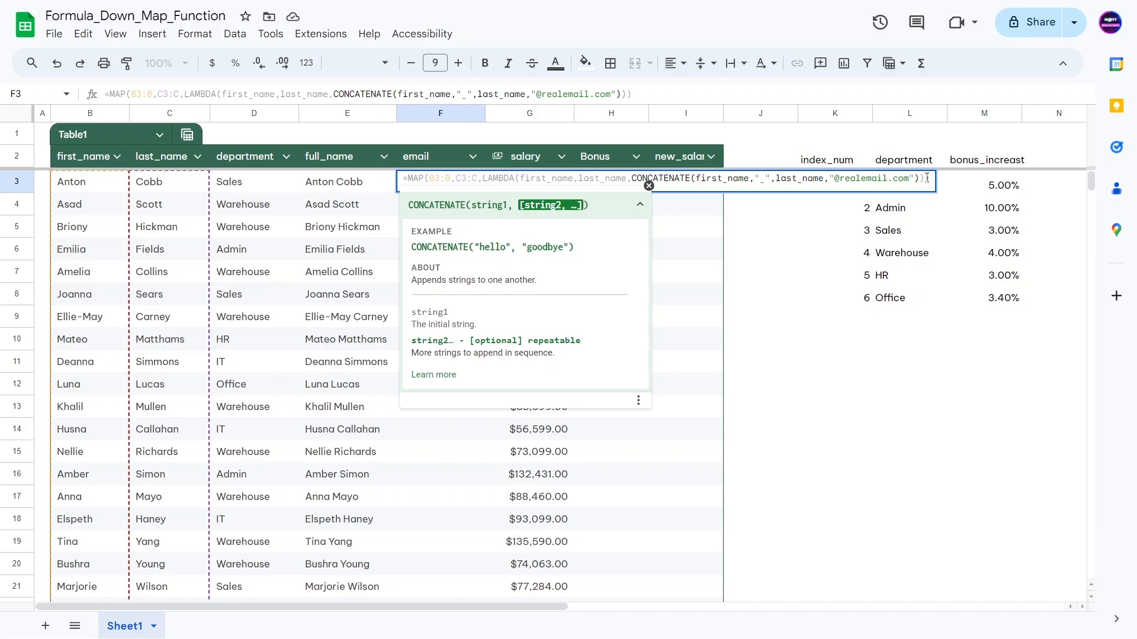
key(Return)
key(Right)
key(Right)
scroll(504, 109, down, 5)
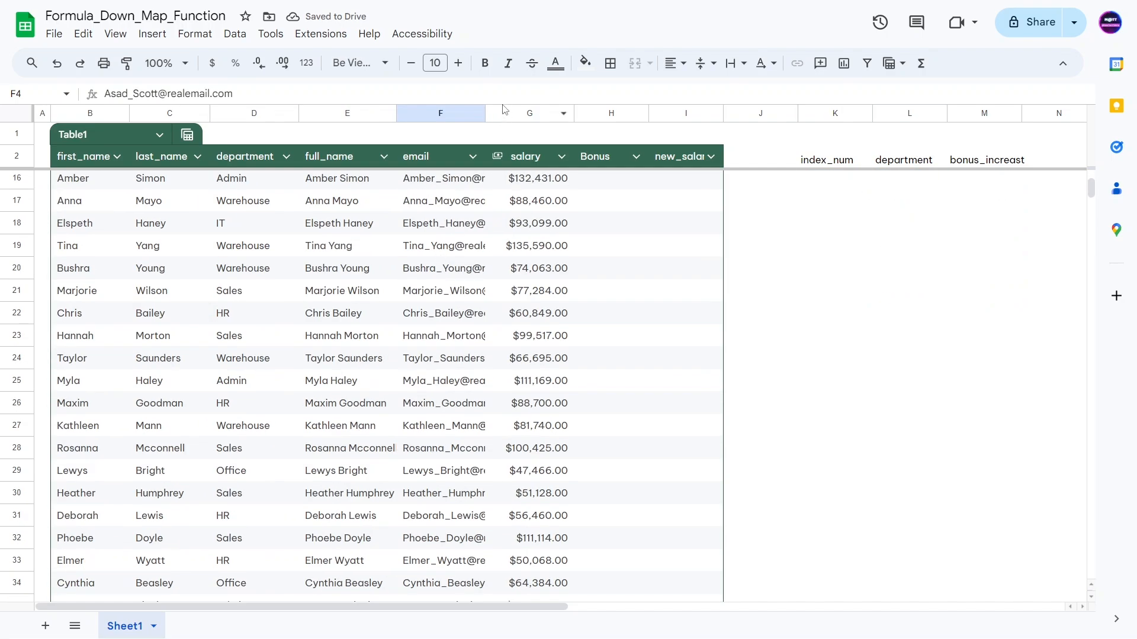
Step: Widen column F so full email addresses are visible
drag(486, 112, 608, 112)
scroll(485, 263, down, 8)
click(484, 254)
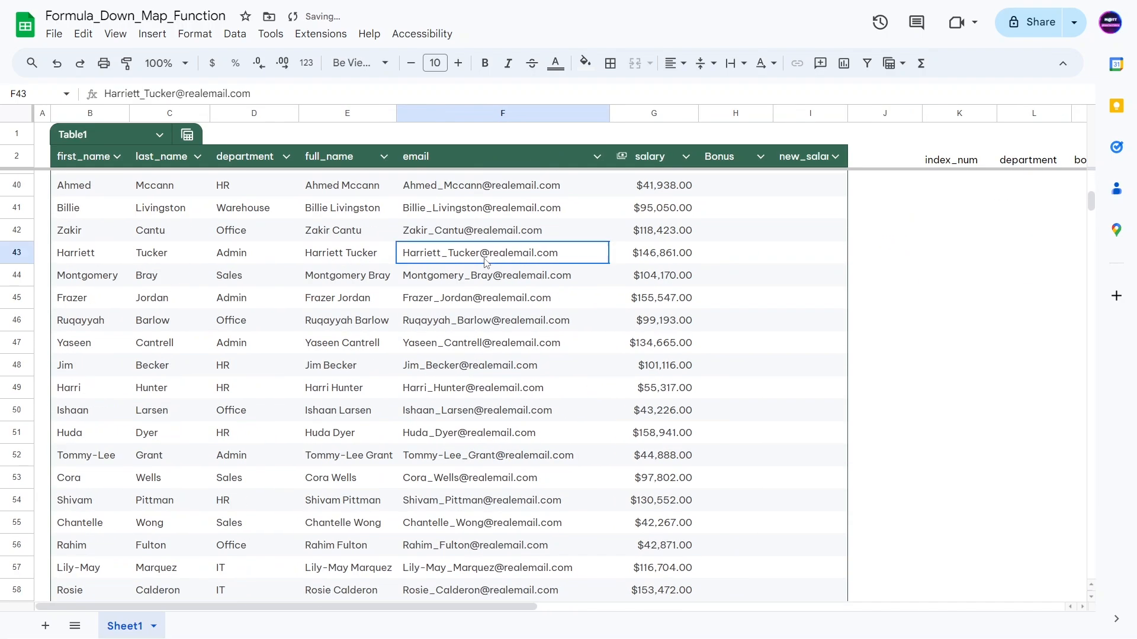
key(ctrl+Down)
scroll(459, 340, down, 3)
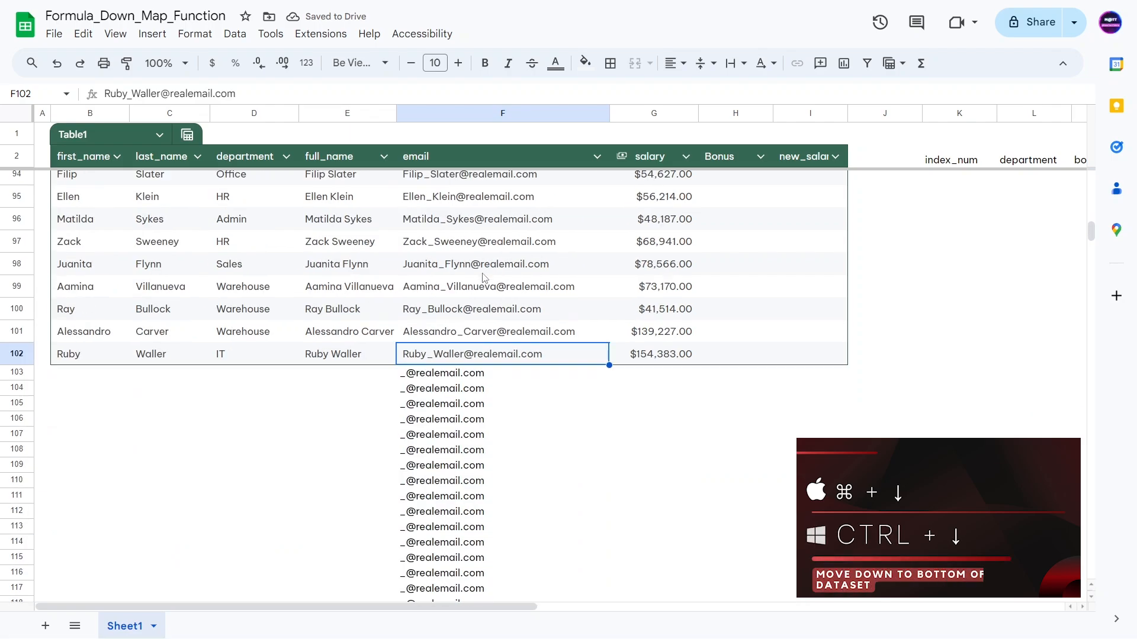
key(Down)
scroll(435, 421, down, 3)
scroll(357, 327, up, 2)
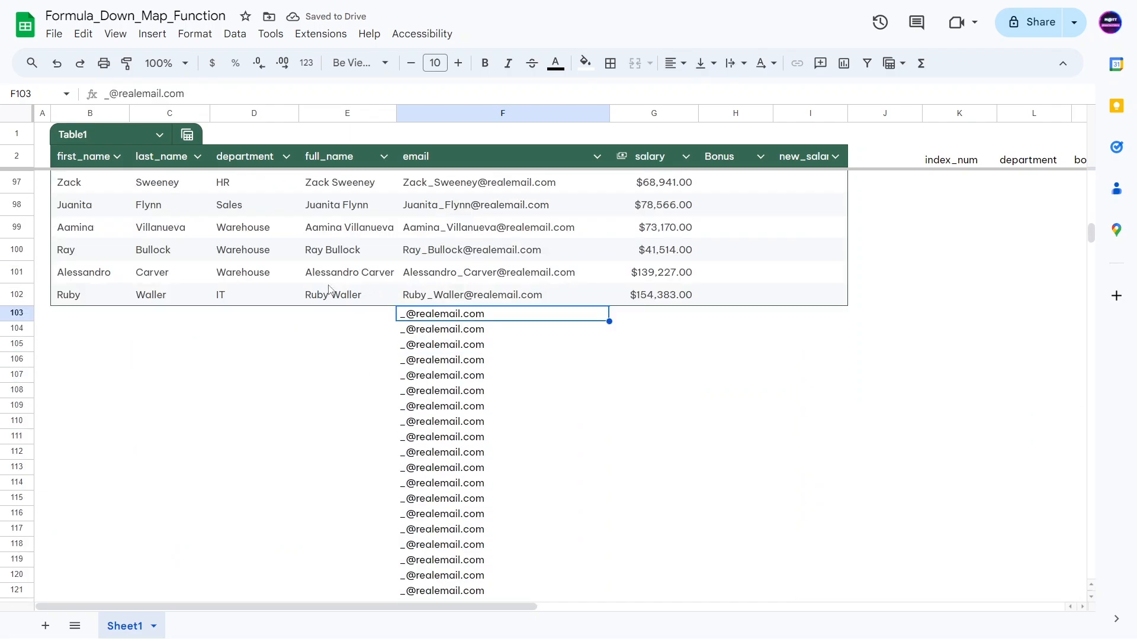
click(360, 319)
click(444, 343)
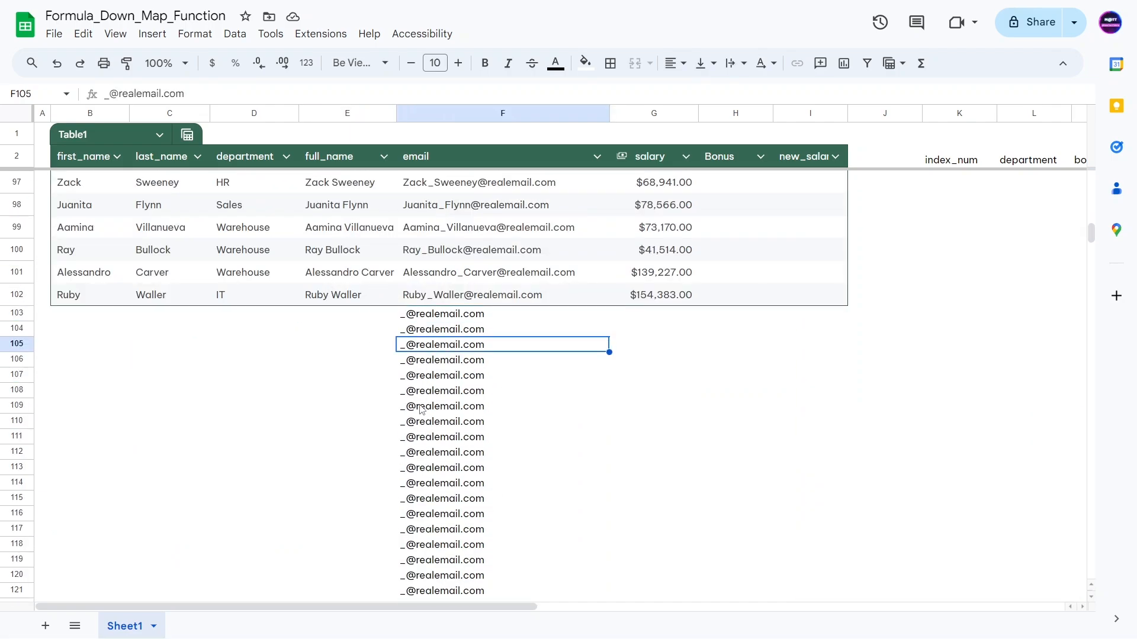
click(427, 298)
key(ctrl+Up)
key(Down)
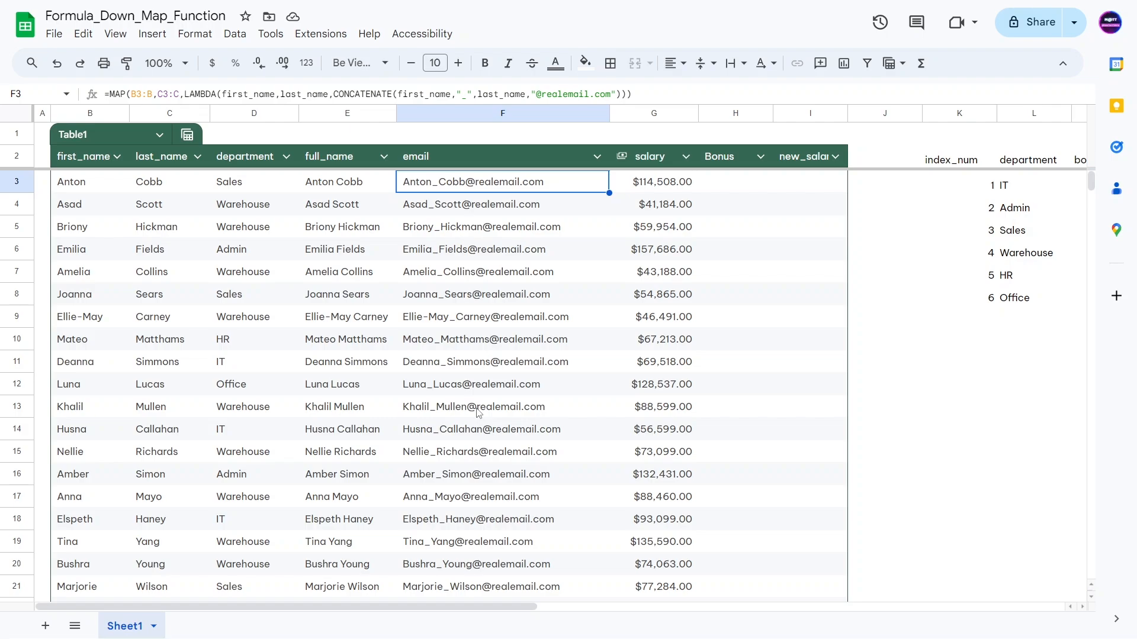
scroll(478, 412, down, 15)
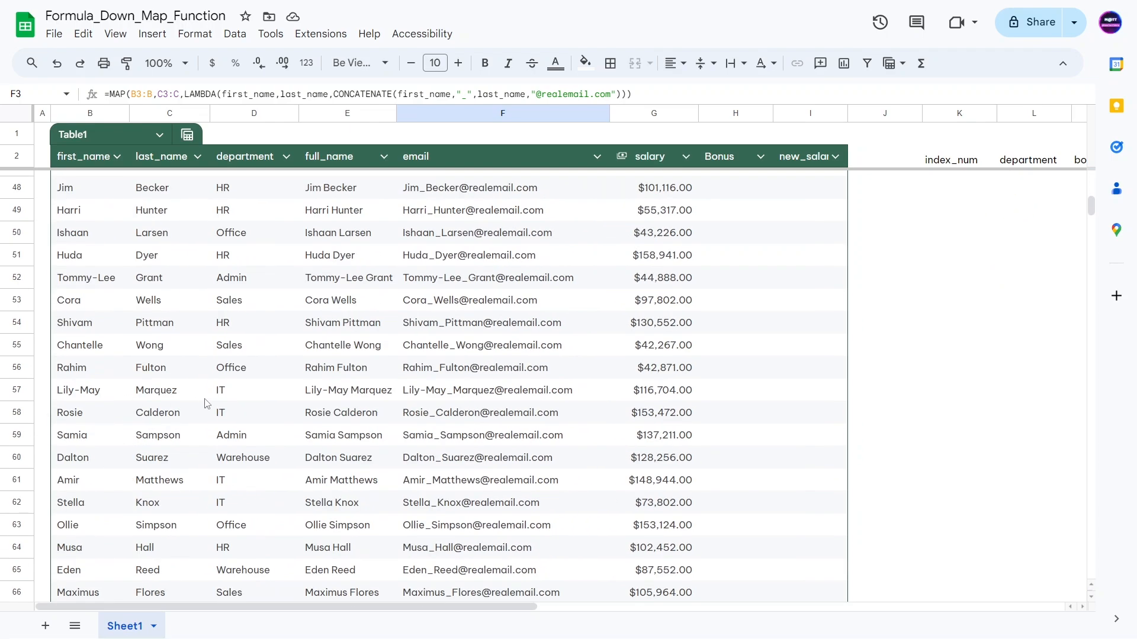
scroll(205, 403, down, 14)
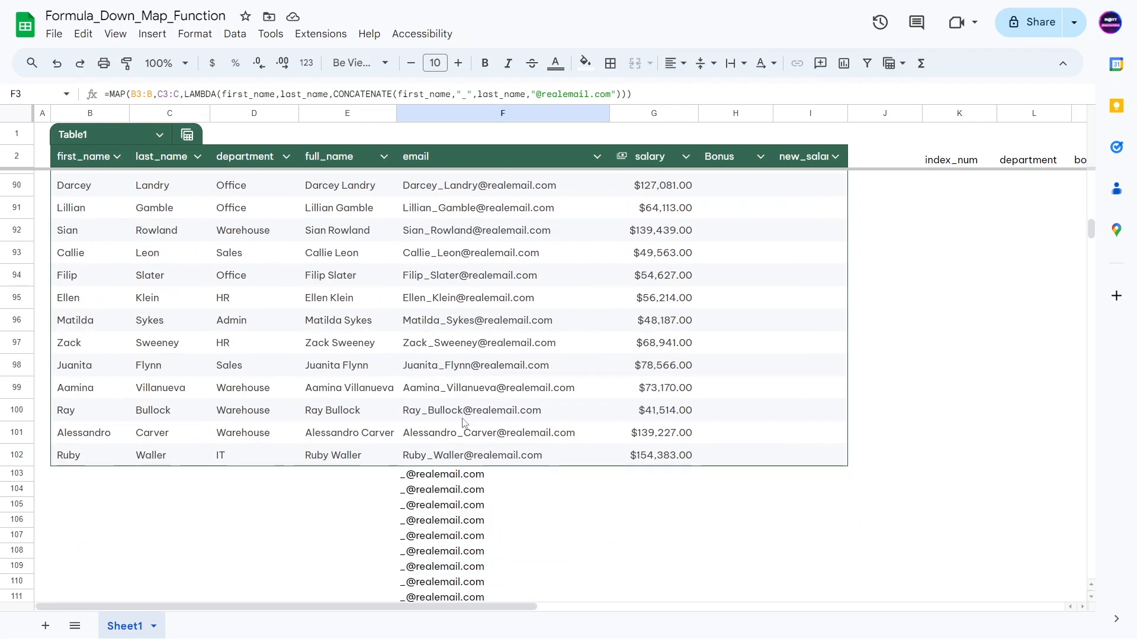
scroll(464, 363, up, 20)
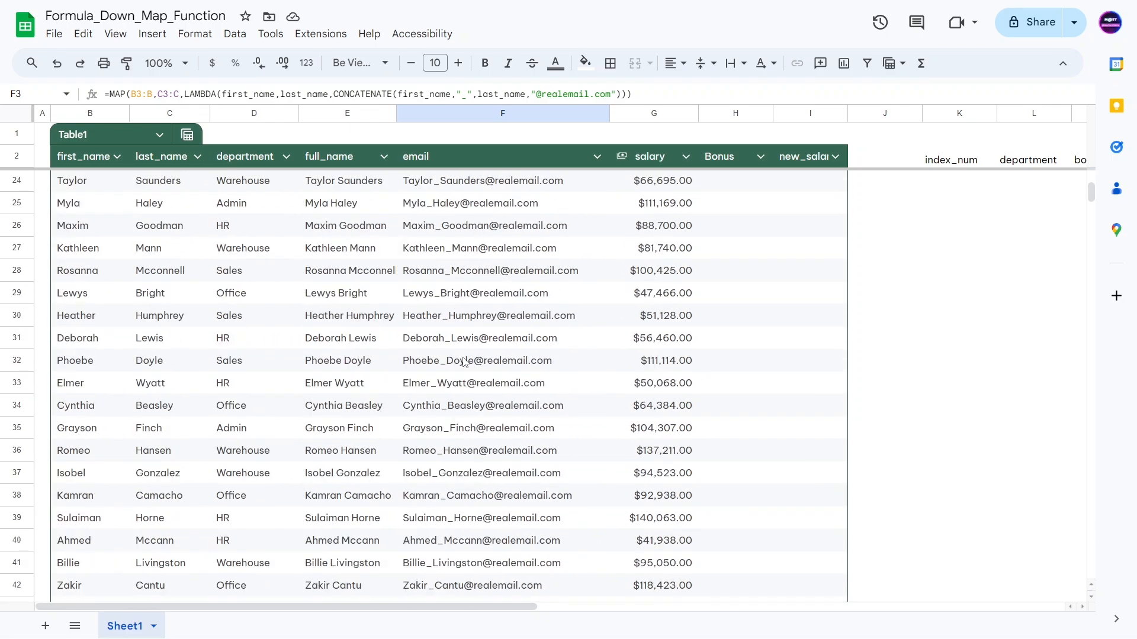
scroll(465, 363, up, 7)
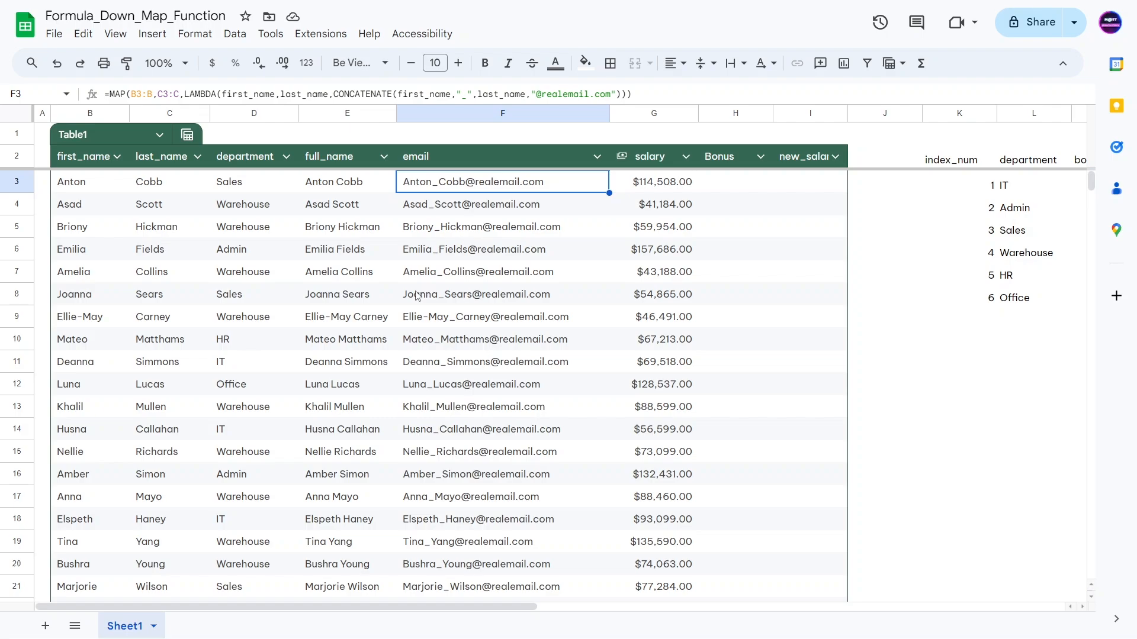
Step: Wrap F3's CONCATENATE in IF(ISBLANK(first_name)=TRUE,,…) so blank-name rows return nothing
click(434, 273)
click(438, 185)
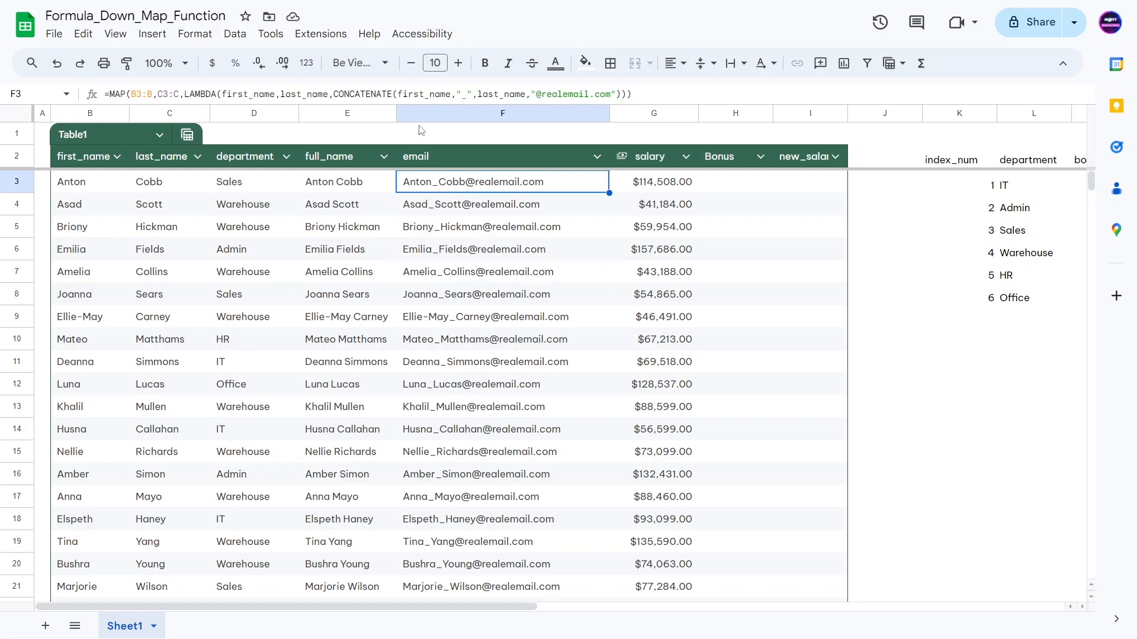
click(334, 96)
text(IF()
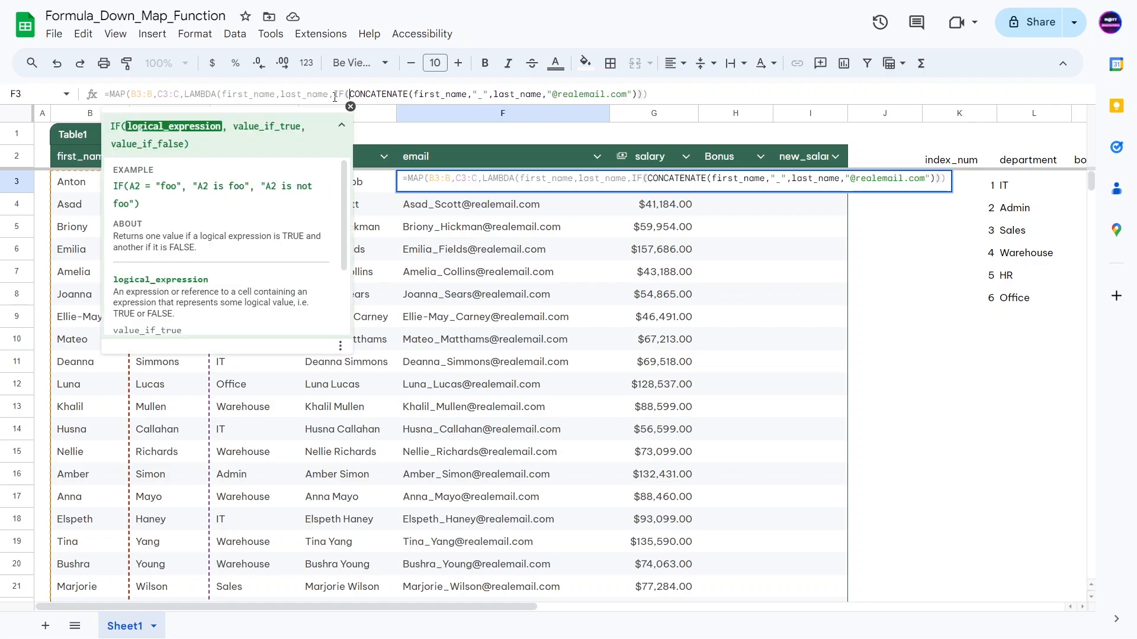
text(ISBLANK()
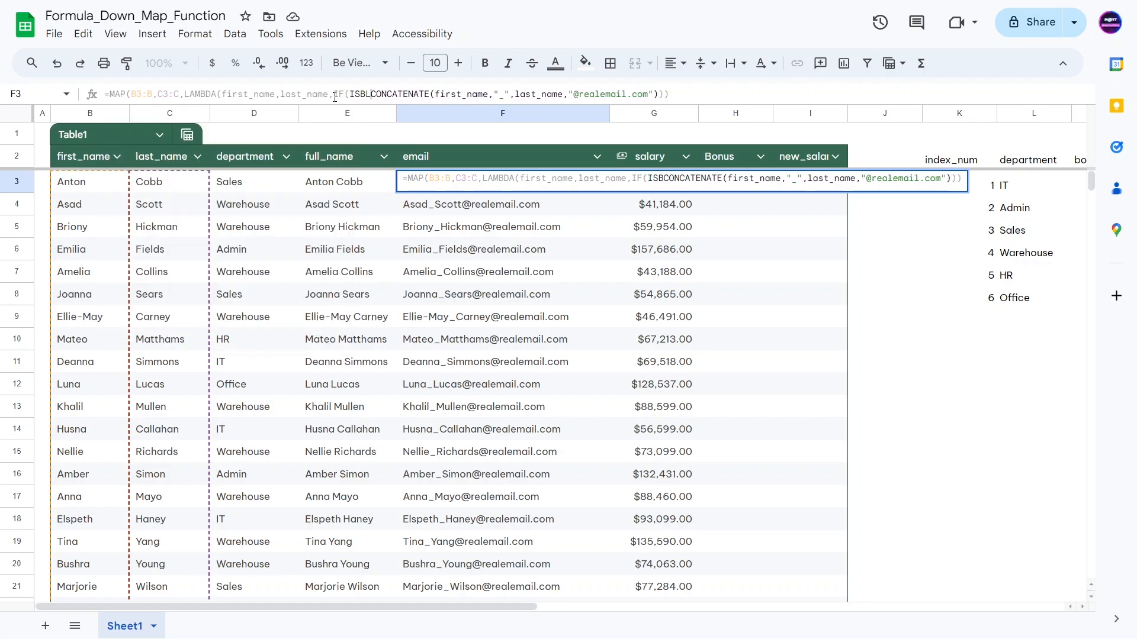
text(first_)
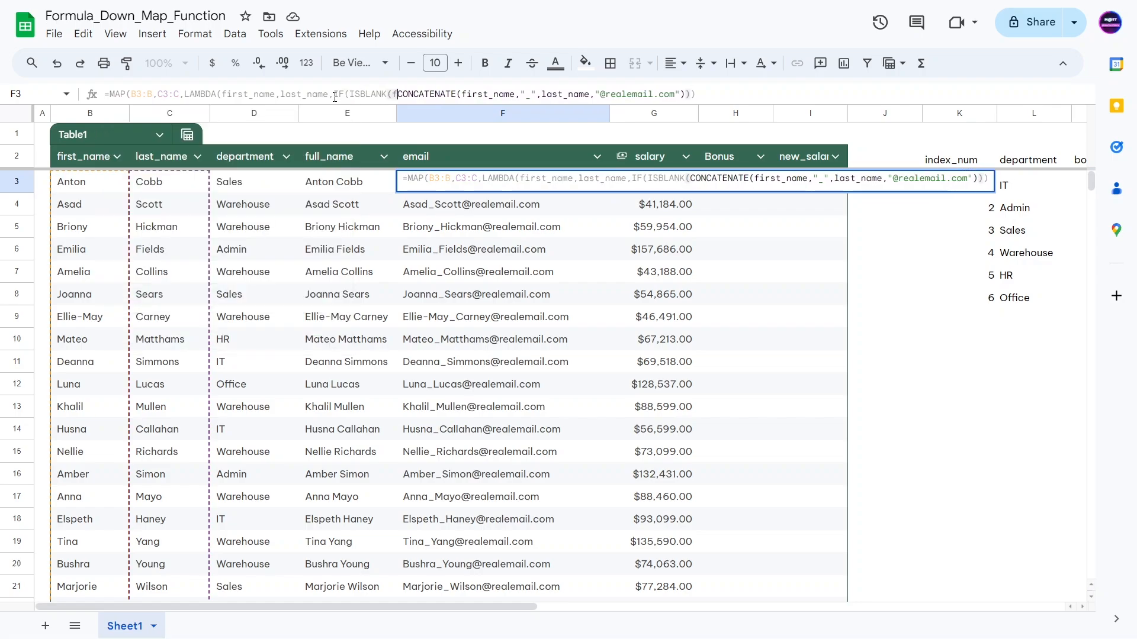
text(name)
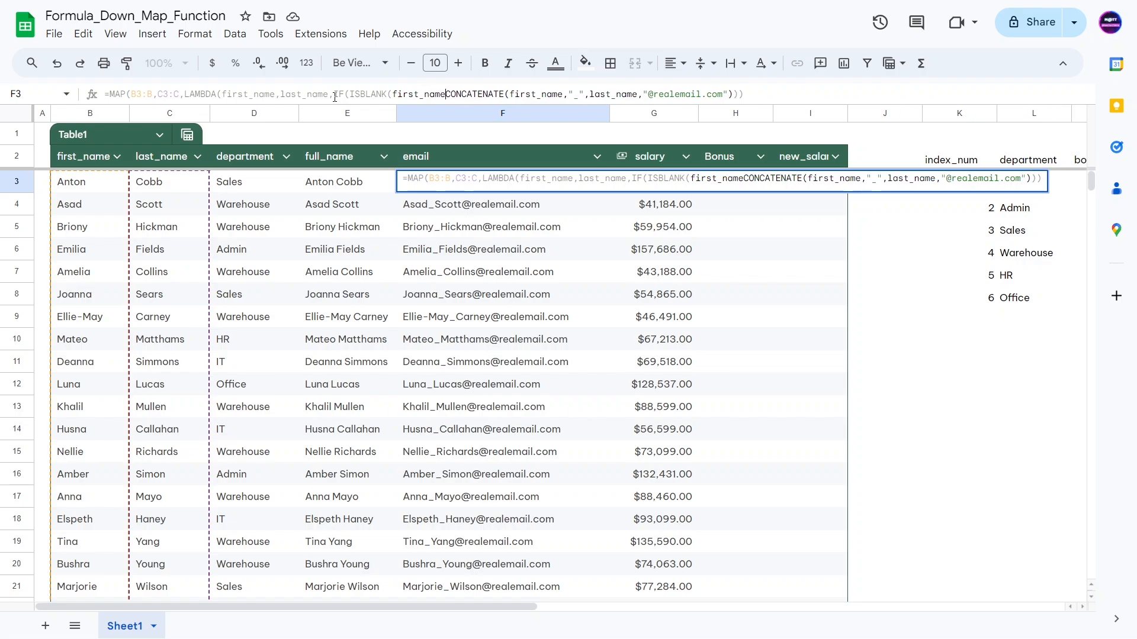
text())
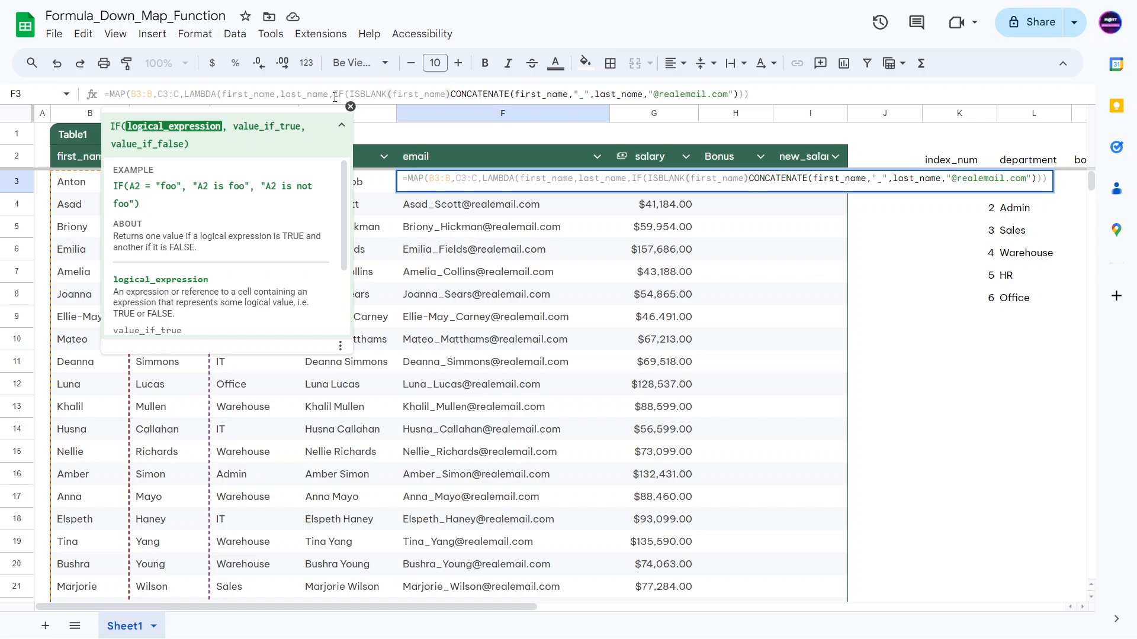
text(=)
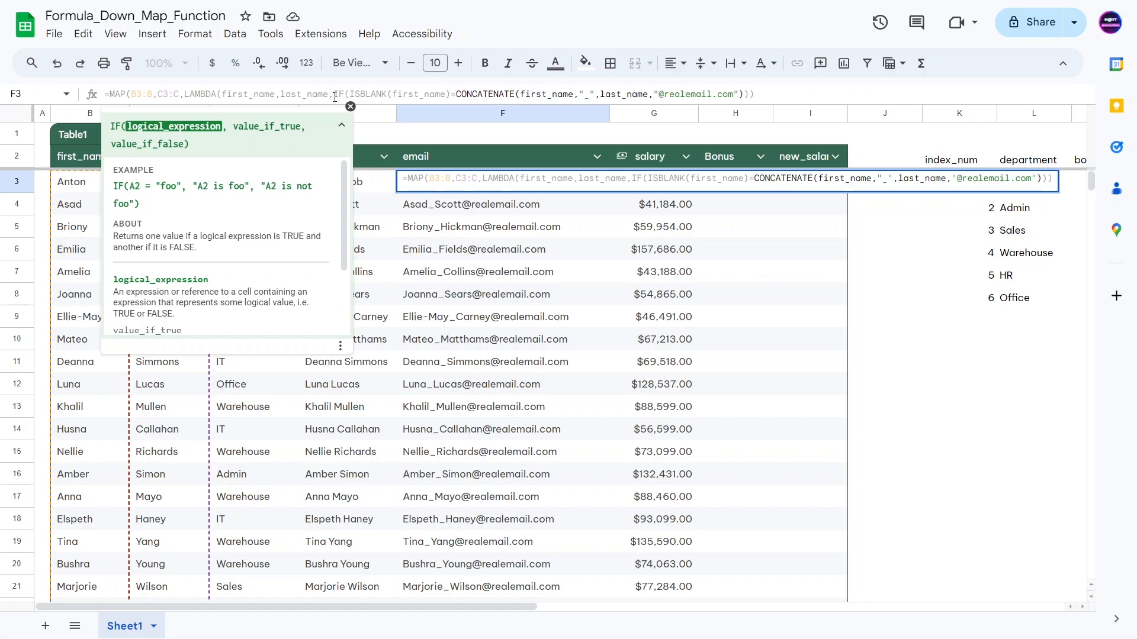
text(TRUE,,)
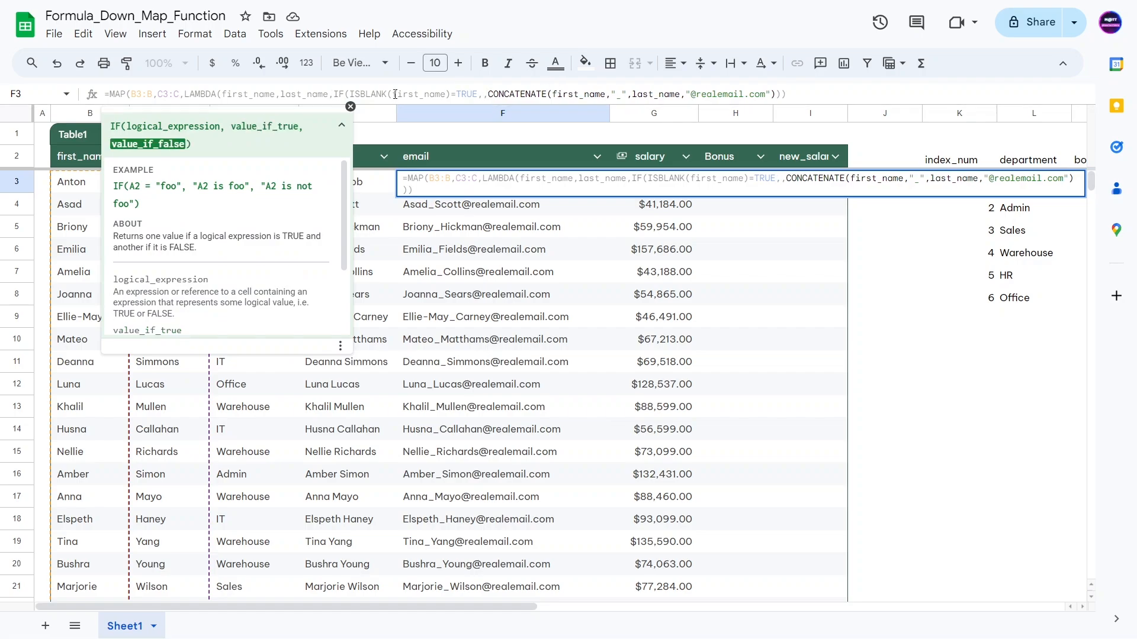
drag(510, 94, 733, 94)
click(790, 93)
text())
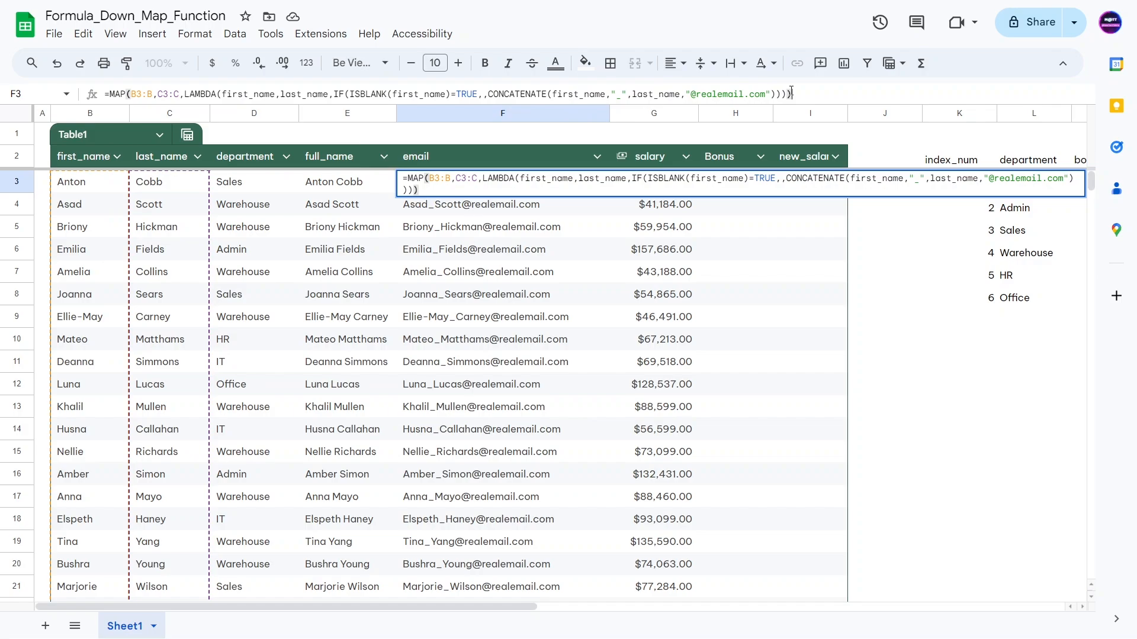
key(Return)
click(337, 271)
click(413, 234)
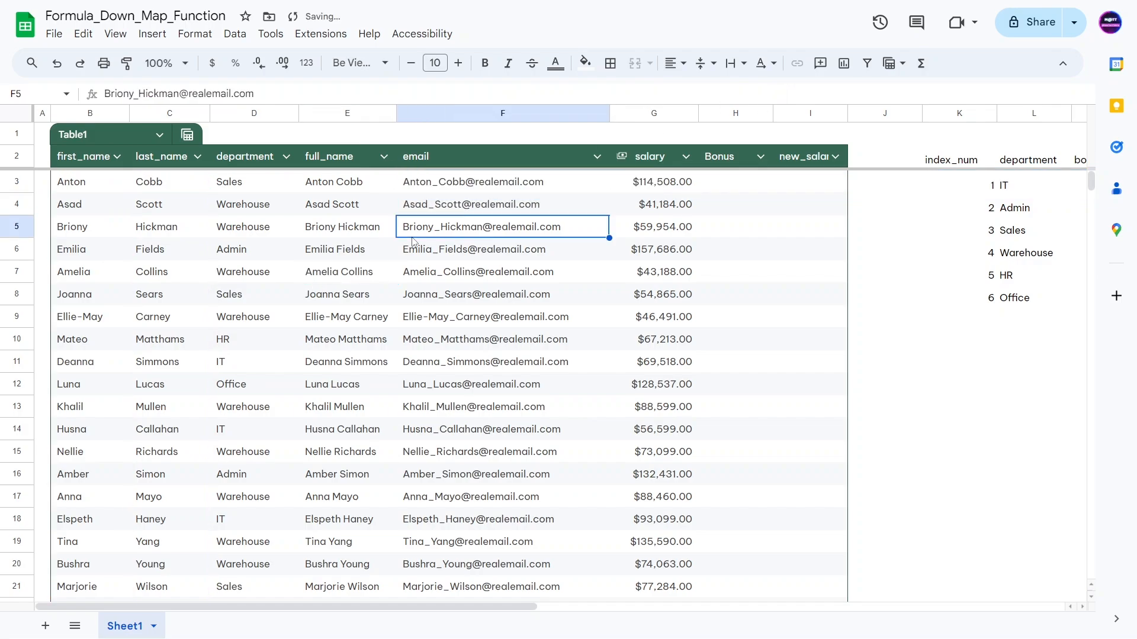
Step: Enter a test value 'l' in F104 below the table
key(ctrl+Down)
scroll(402, 532, down, 3)
key(Down)
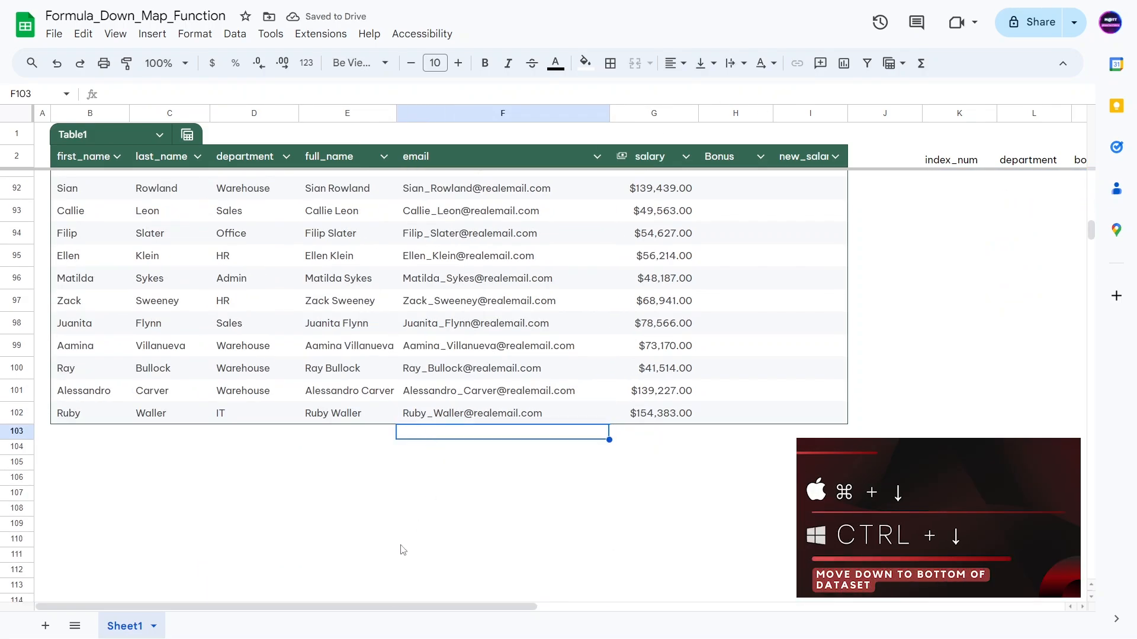
key(Down)
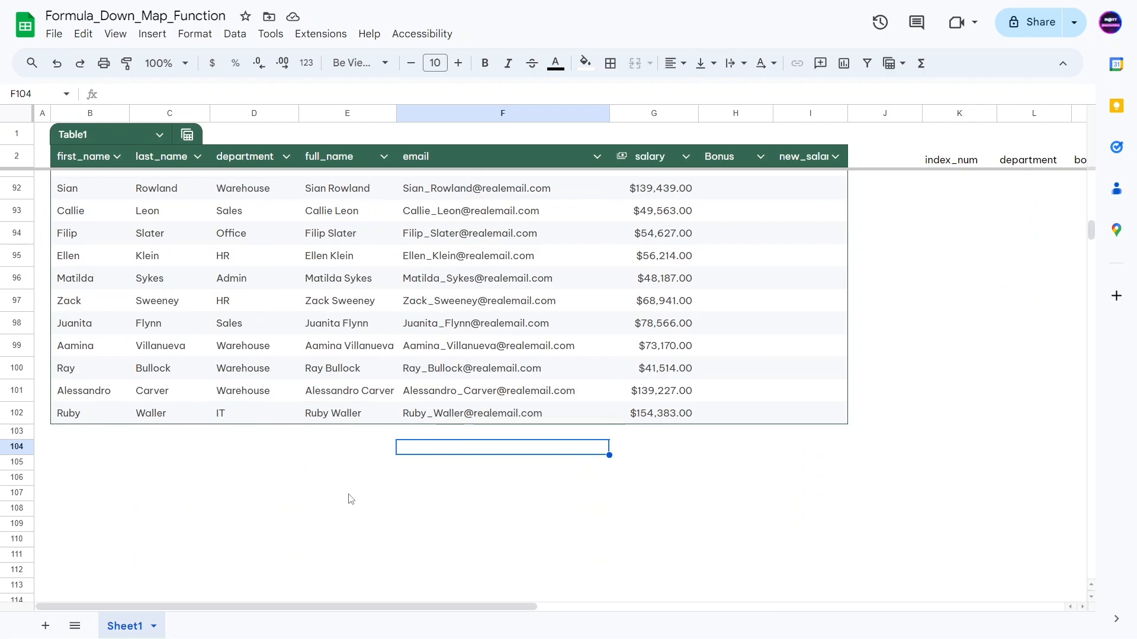
text(l)
key(Return)
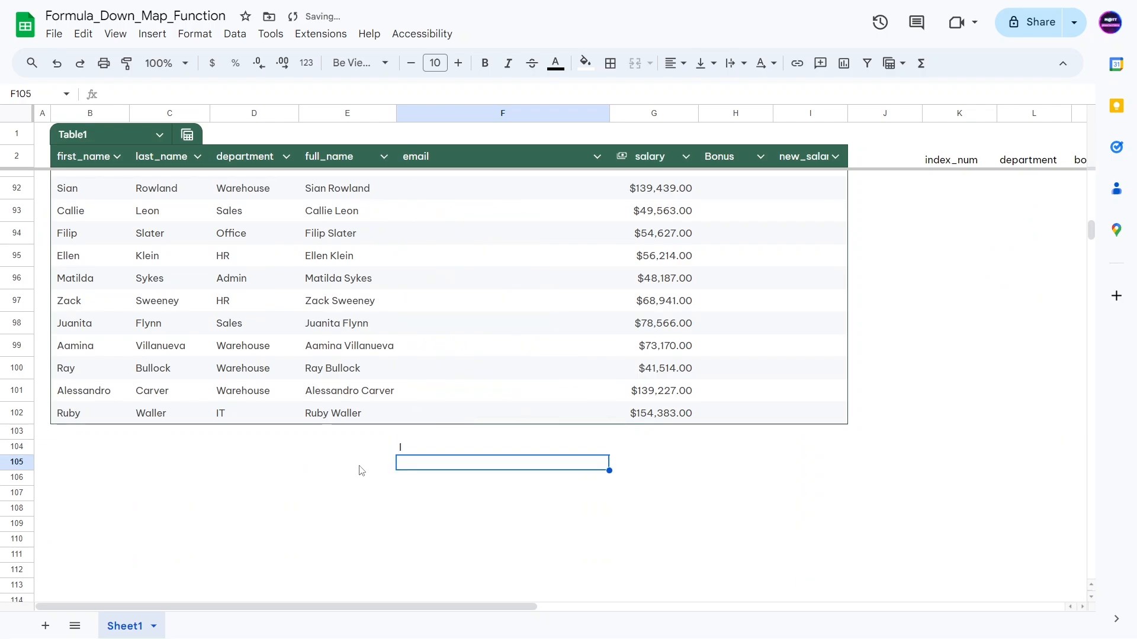
click(362, 446)
click(429, 449)
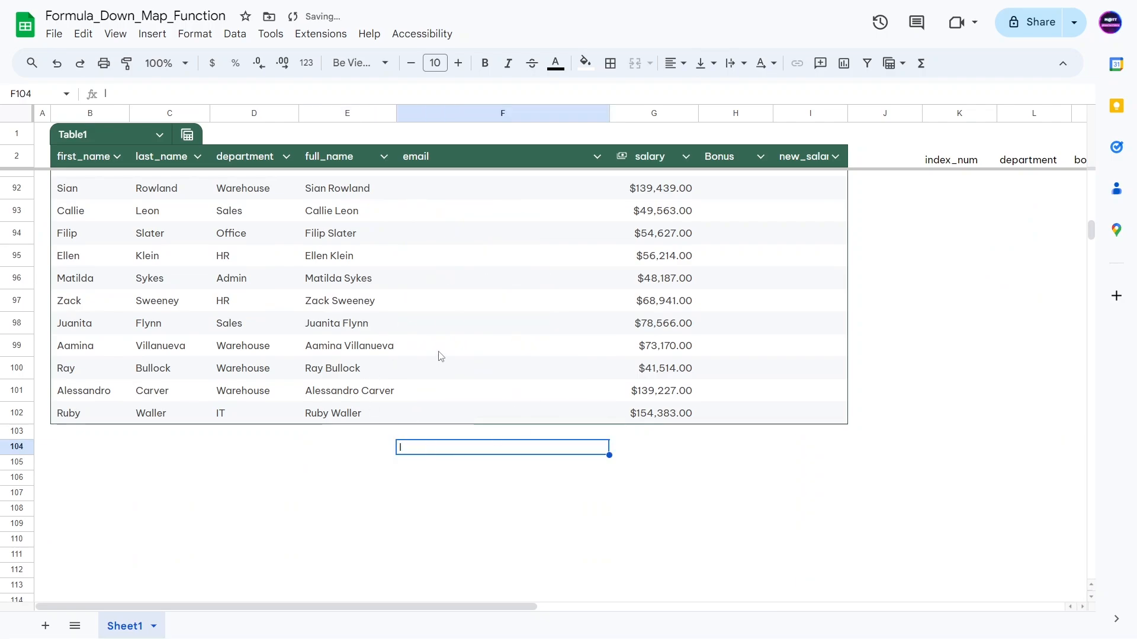
Step: Delete the stray entries in row 104 and return to the top of the table
key(ctrl+Up)
key(ctrl+Up)
key(Down)
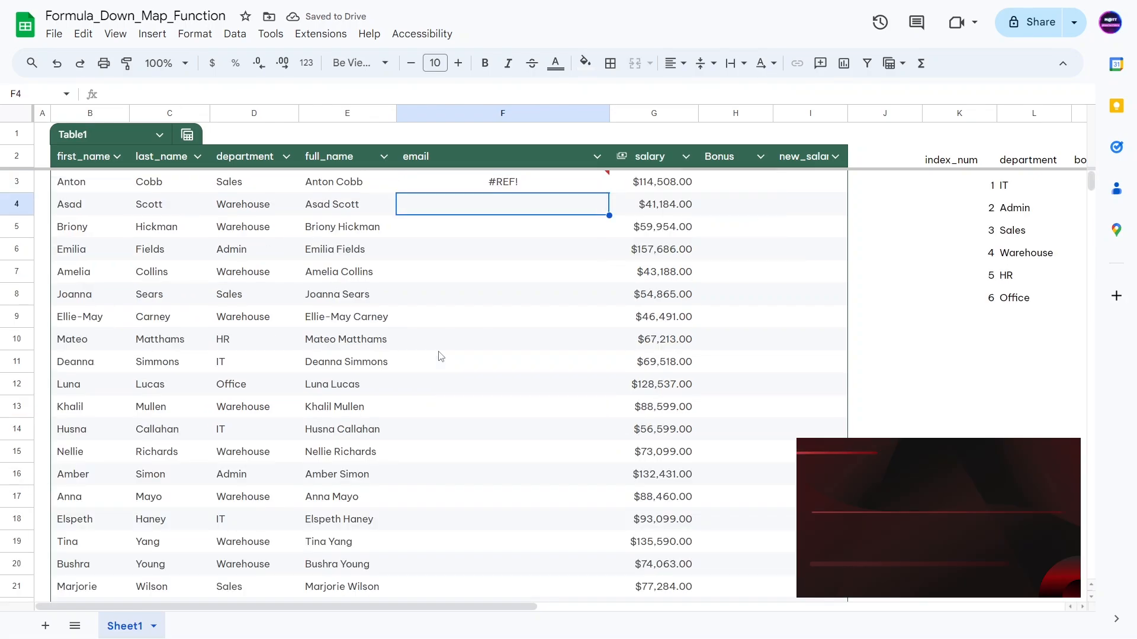
key(Up)
key(ctrl+Down)
key(Down)
key(Down)
key(ctrl+Left)
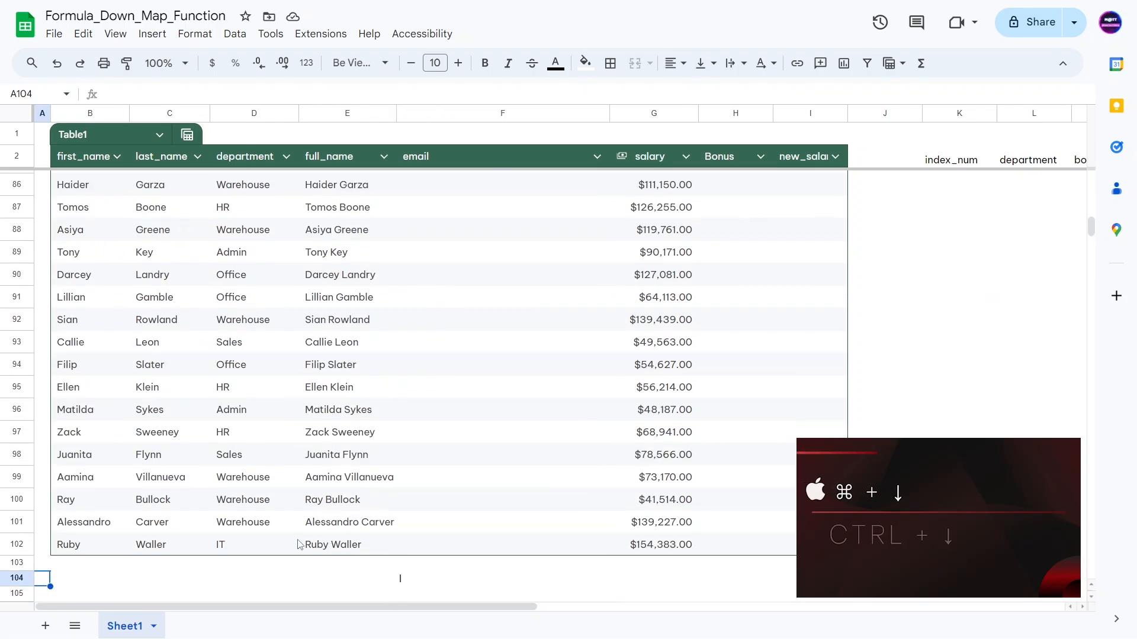
click(372, 583)
drag(372, 586, 430, 587)
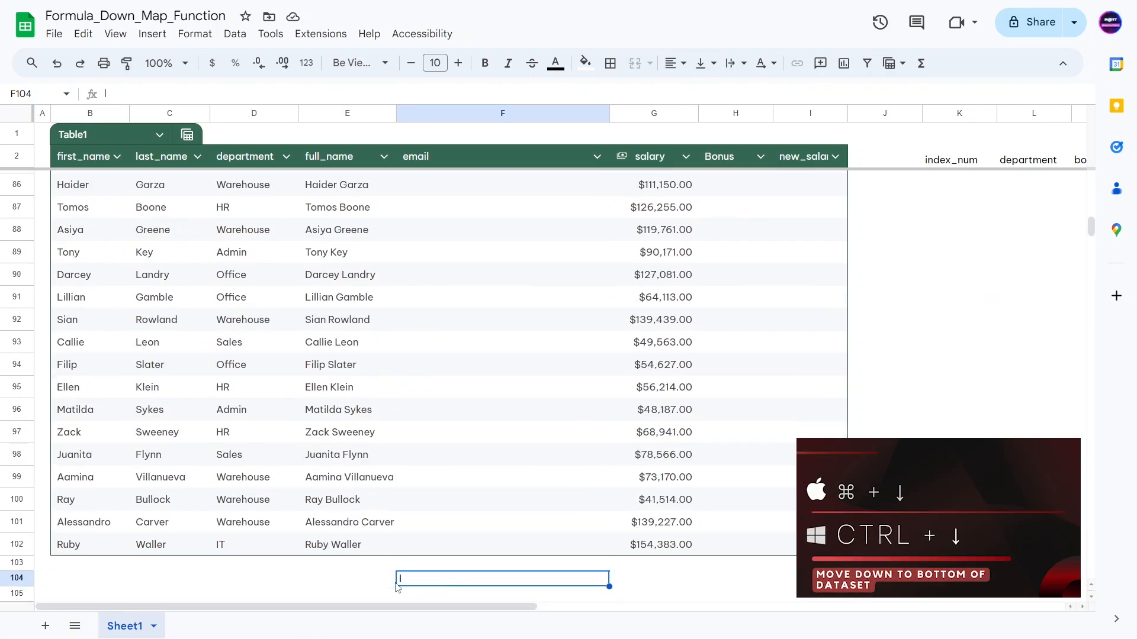
key(Delete)
click(348, 543)
key(ctrl+Up)
key(Down)
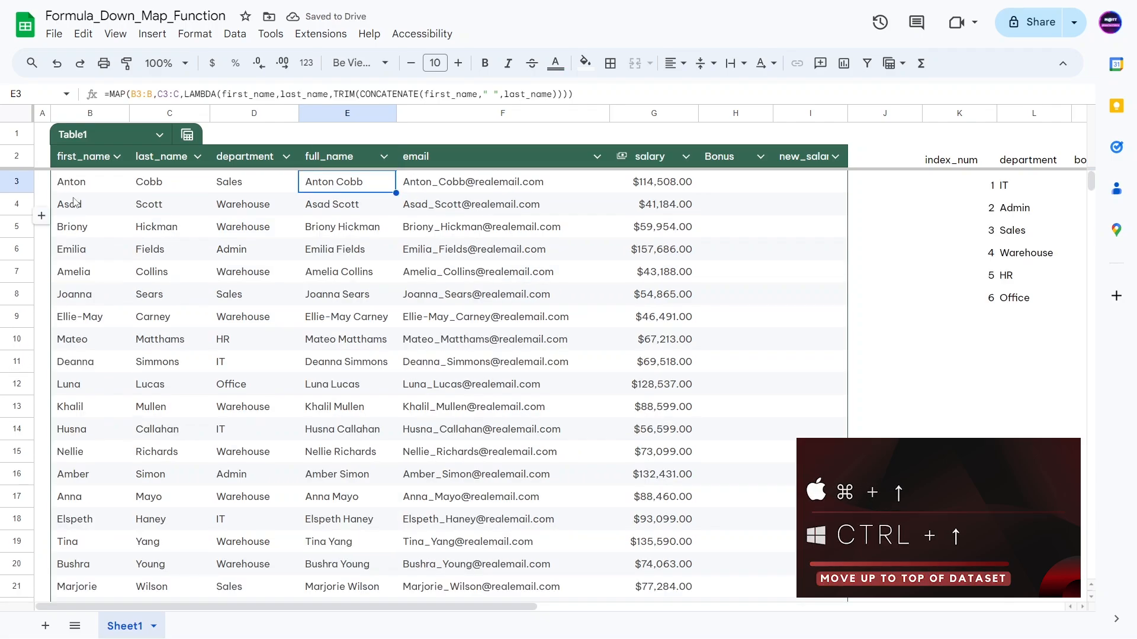
Step: Switch the sheet to formula view and inspect the MAP formulas in E3 and F3
key(ctrl+grave)
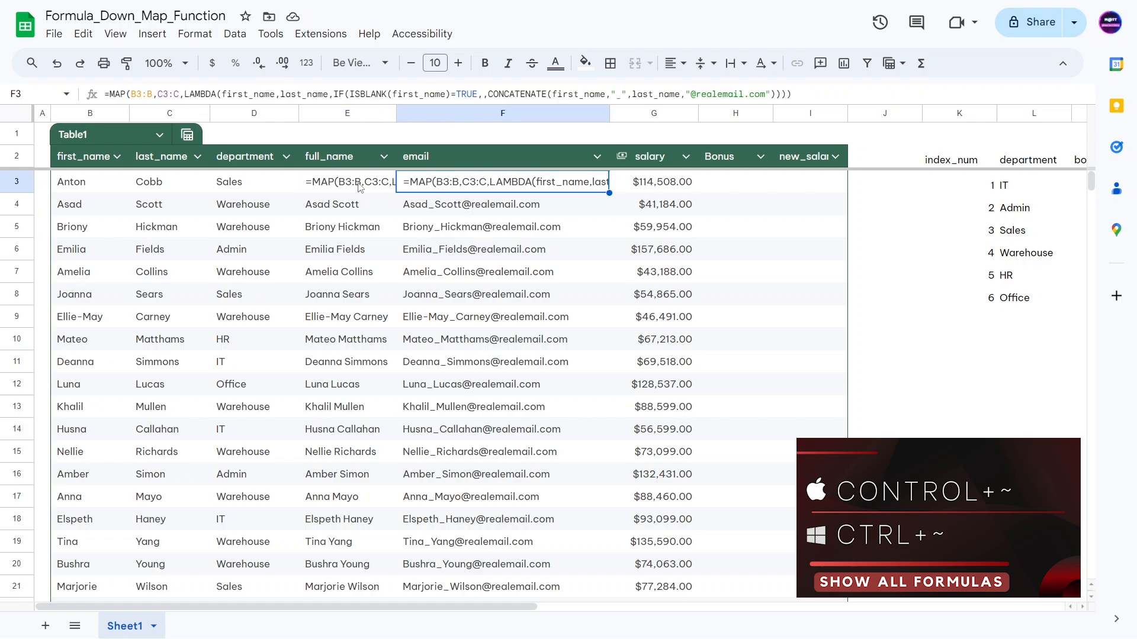
click(434, 201)
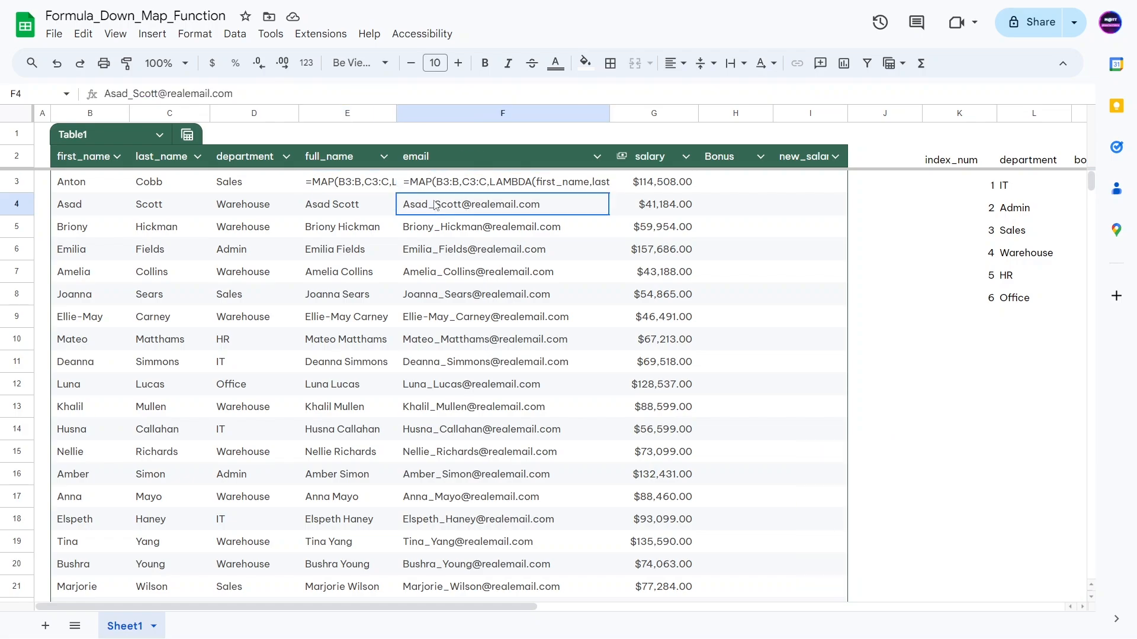
click(421, 259)
click(357, 184)
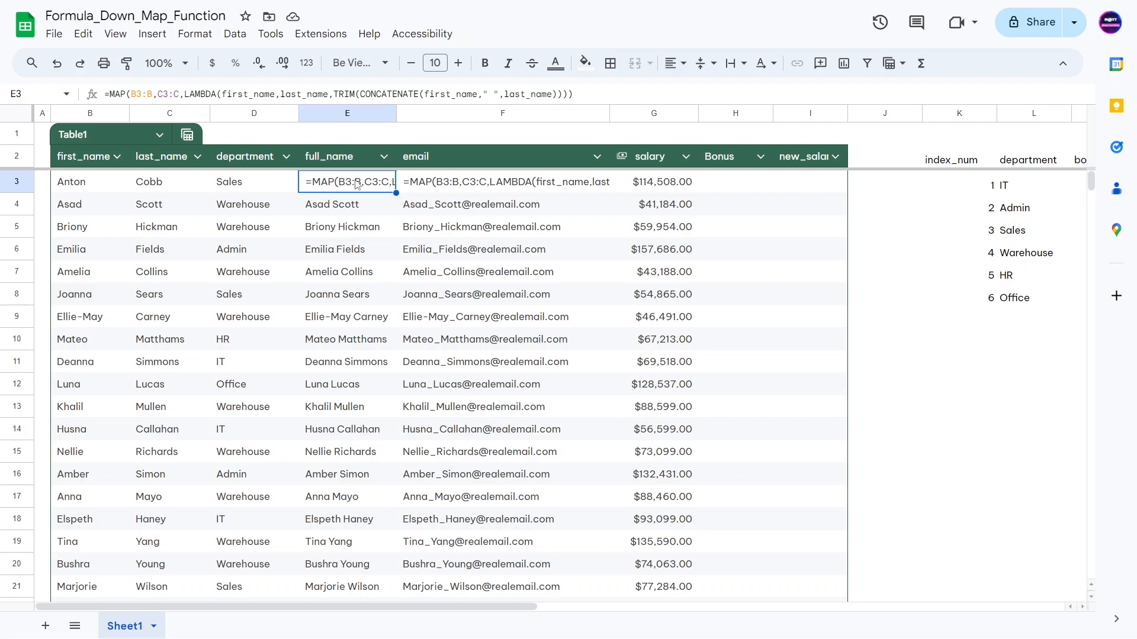
click(429, 191)
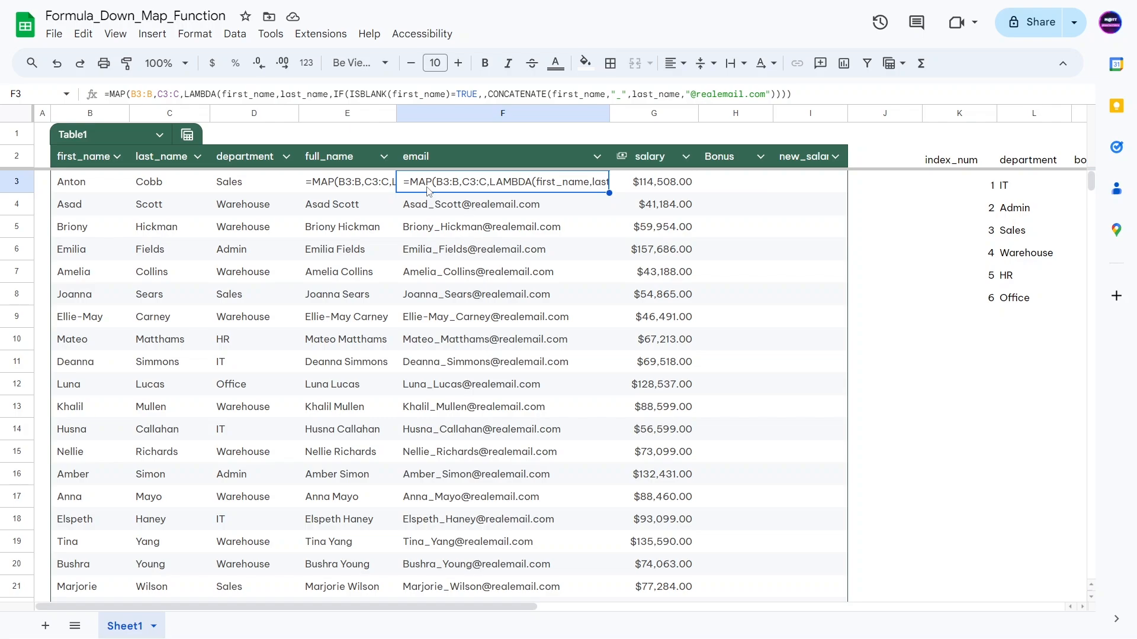
Step: Examine the CONCATENATE part of E3's formula without editing it, then check spilled name and email cells
click(344, 187)
click(360, 93)
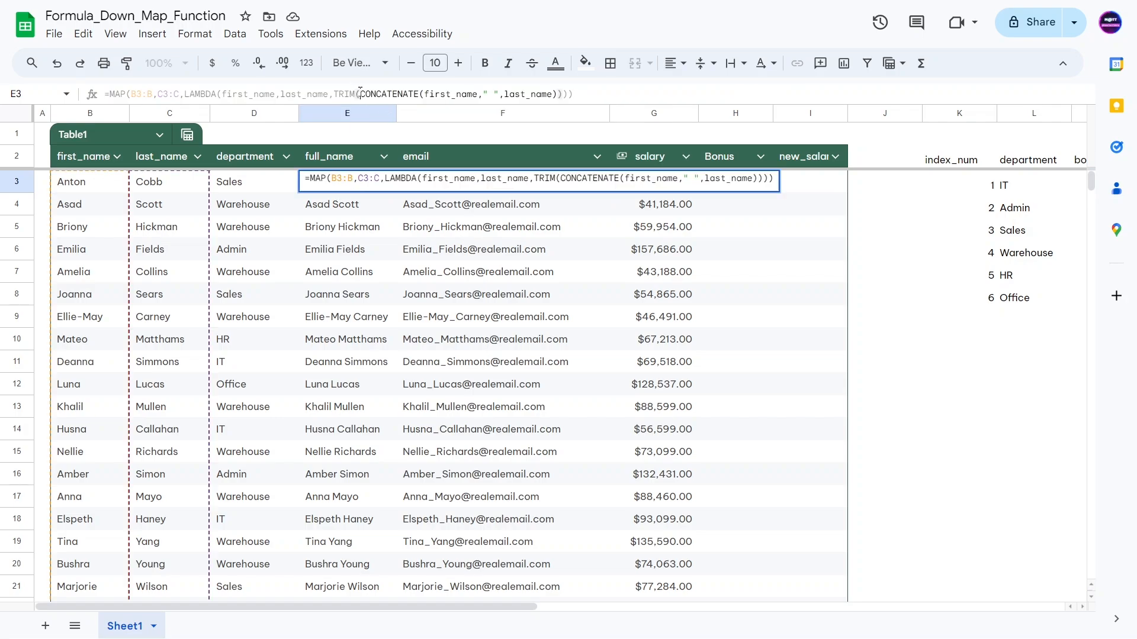
drag(360, 93, 536, 93)
key(Escape)
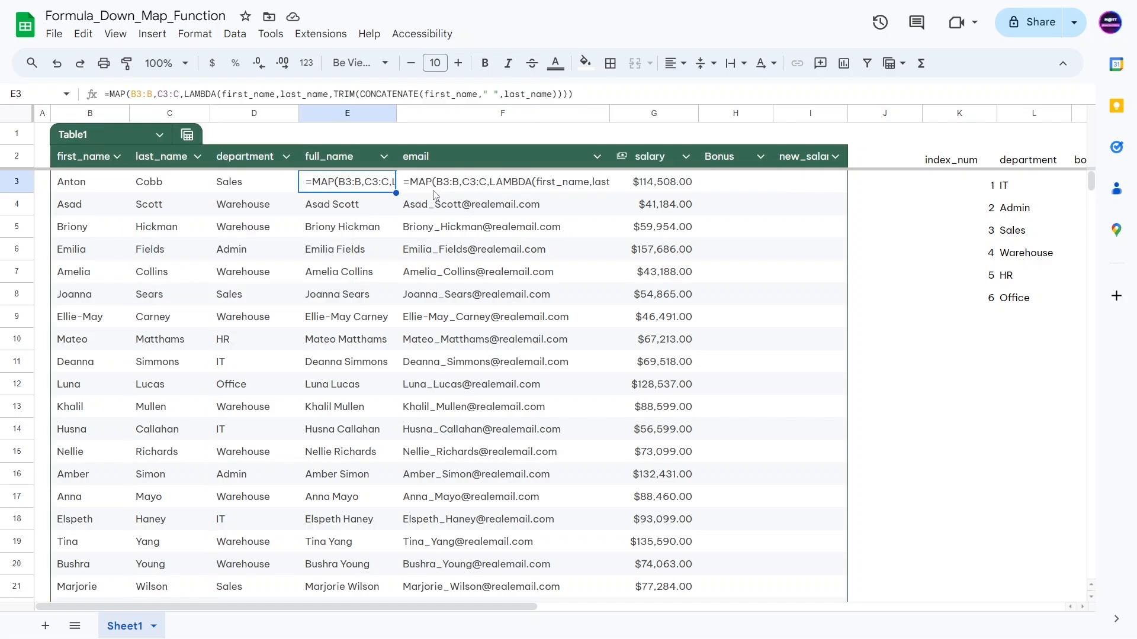
click(436, 190)
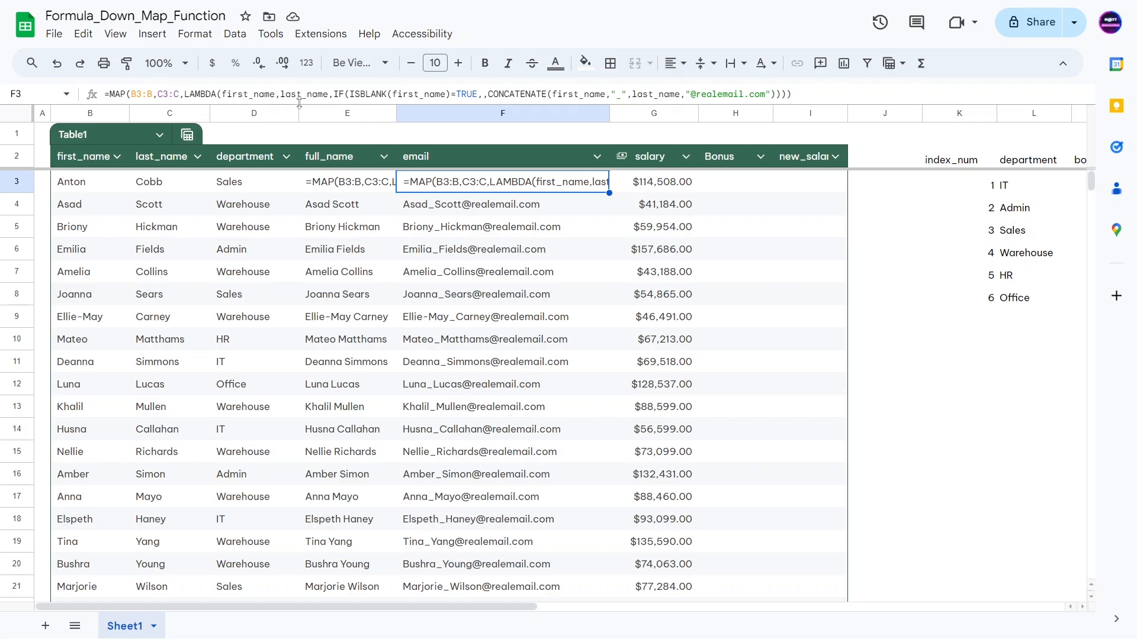
click(374, 265)
click(516, 208)
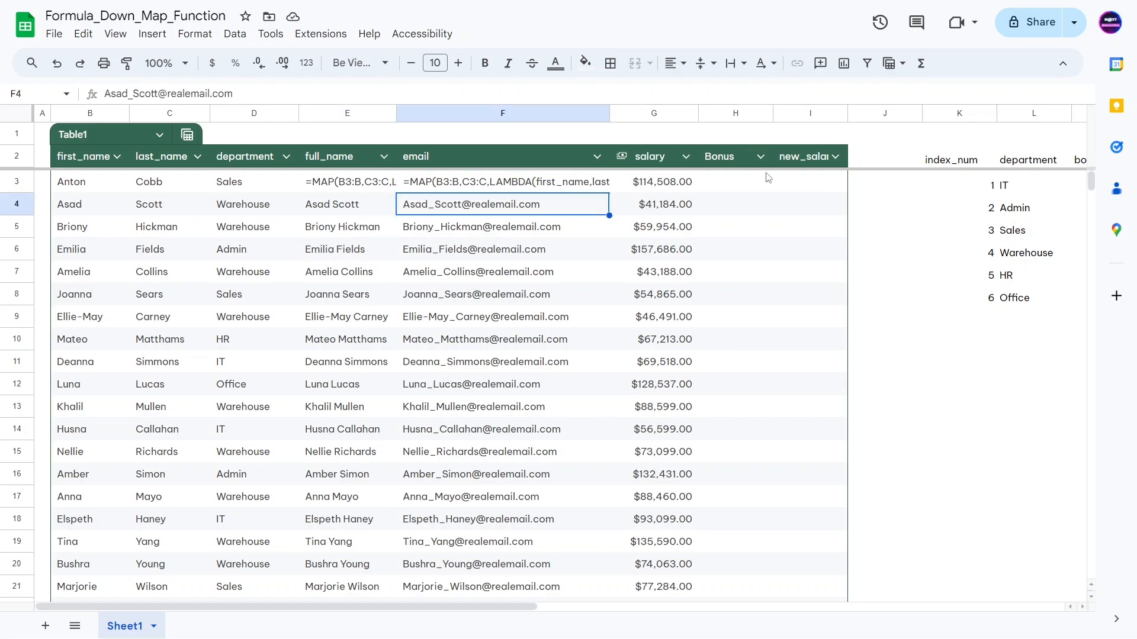
click(722, 183)
Step: Widen the new_salary column so its header fits, then check the salary and Bonus cells
drag(847, 113, 873, 112)
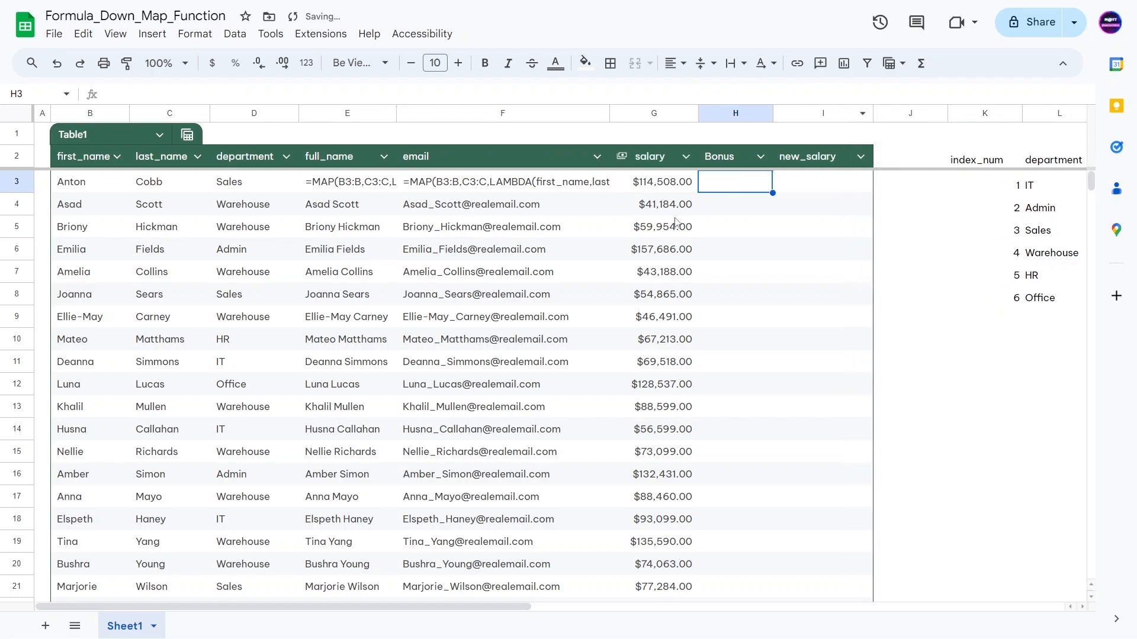
click(672, 225)
click(649, 182)
click(701, 182)
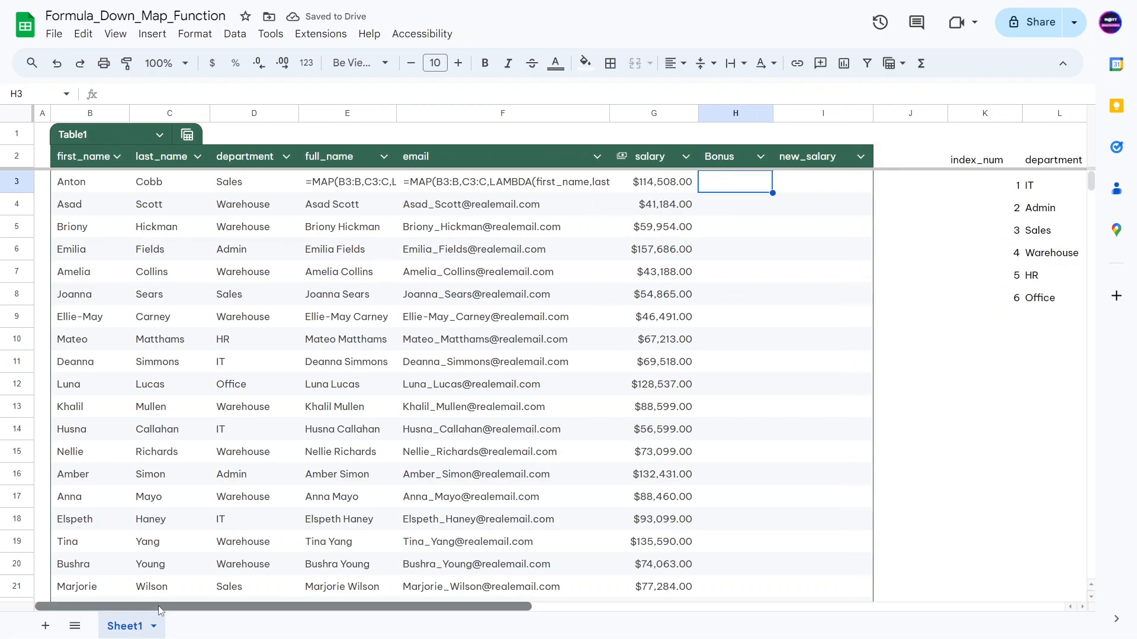
Step: Scroll right and review the K2:M8 lookup table's index_num and department columns
drag(156, 609, 238, 609)
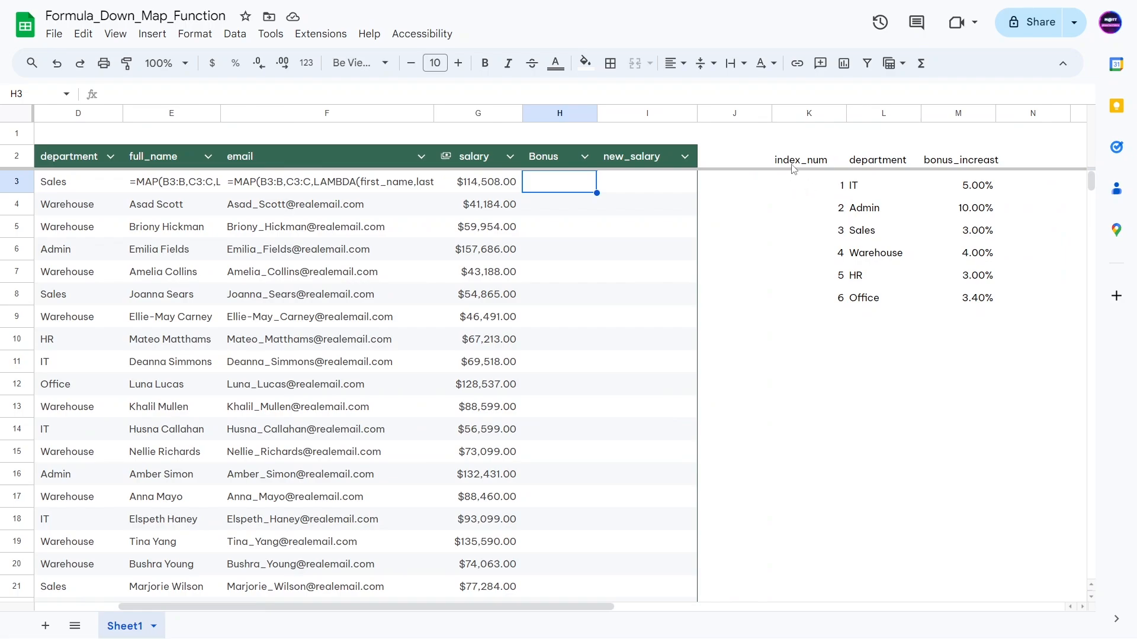
drag(793, 166, 963, 295)
click(909, 360)
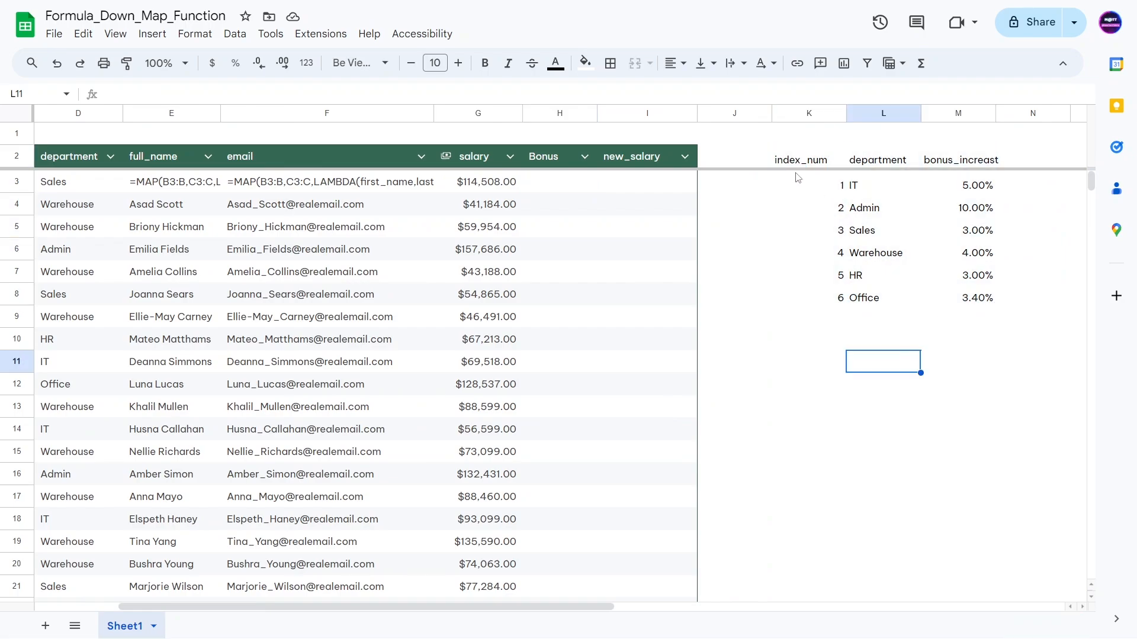
drag(798, 181, 818, 305)
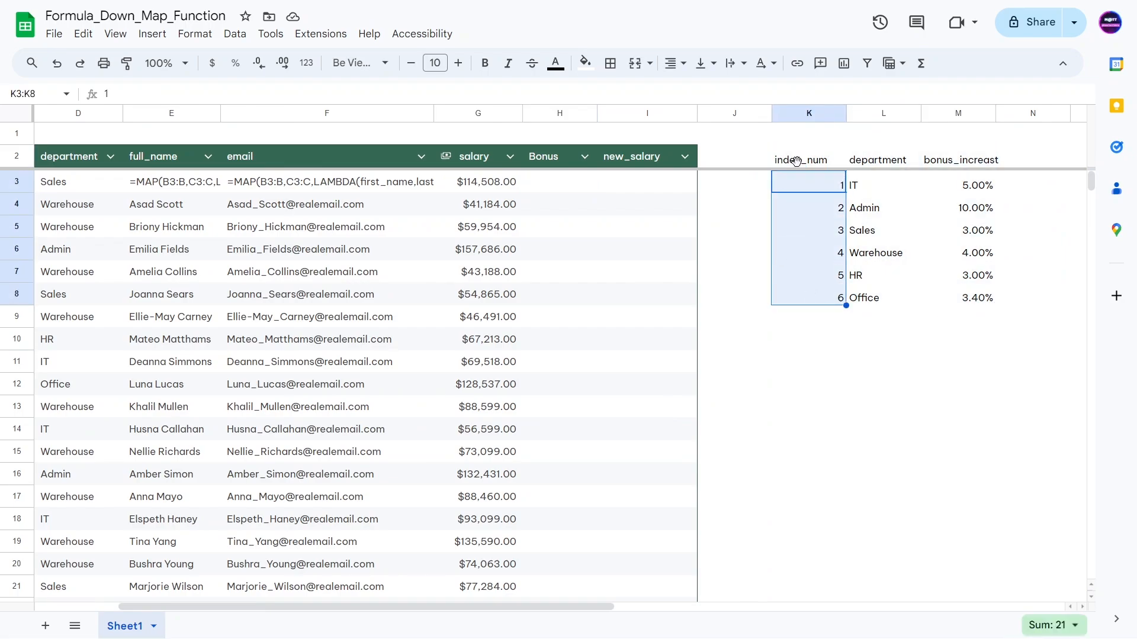
drag(805, 161, 836, 298)
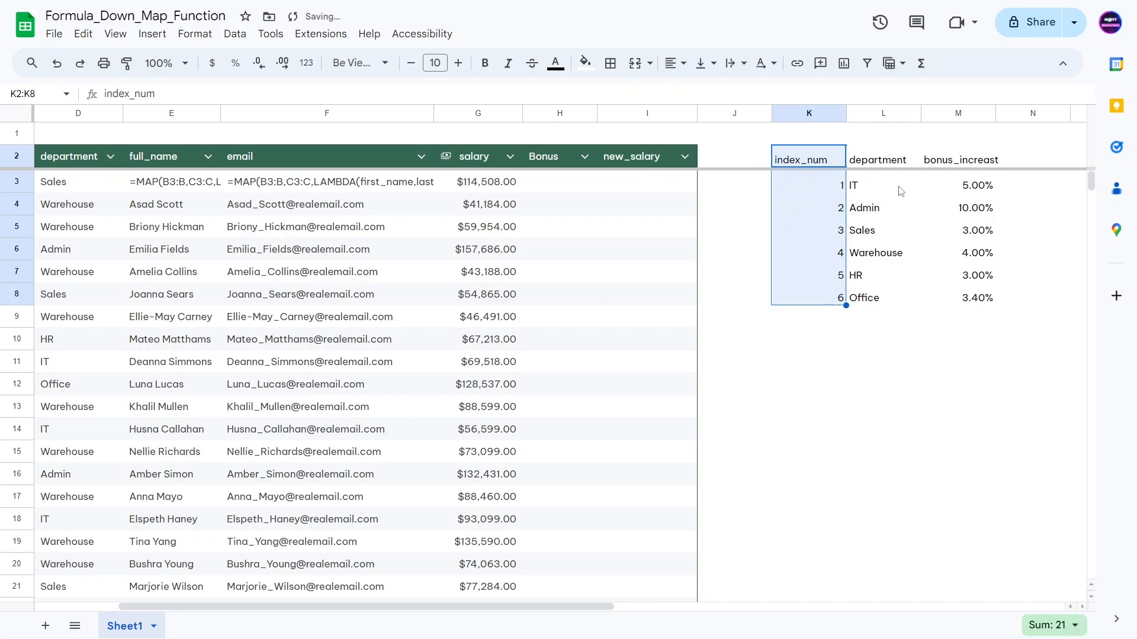
click(876, 204)
drag(871, 163, 870, 298)
Step: Recheck the index numbers and IT department entry, then begin a formula in H3 with =
click(820, 277)
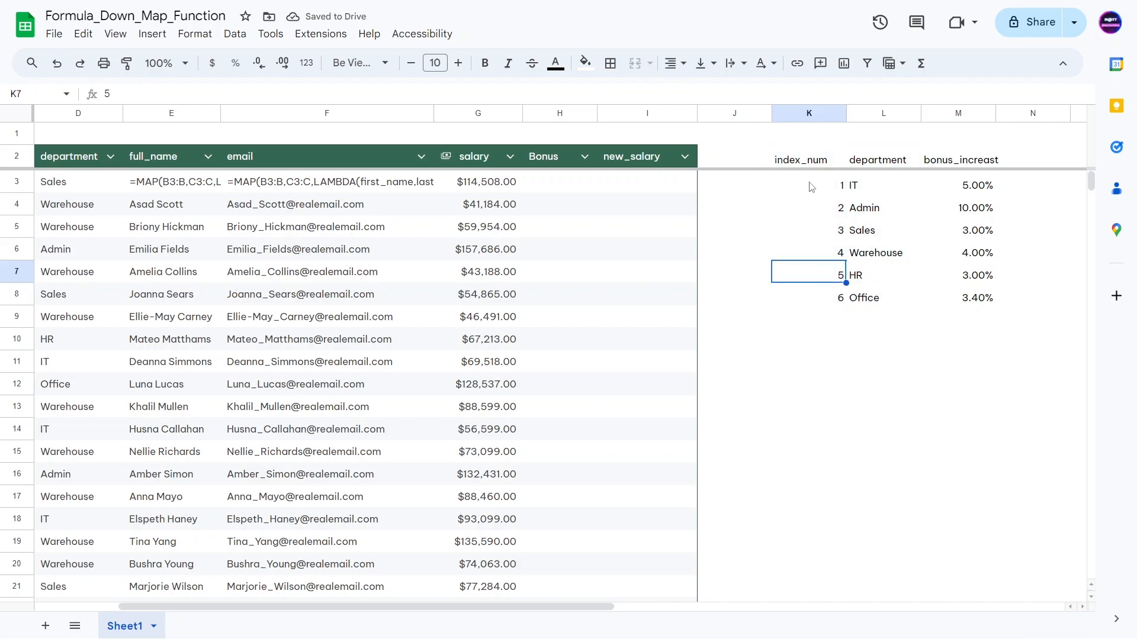
drag(811, 187, 835, 299)
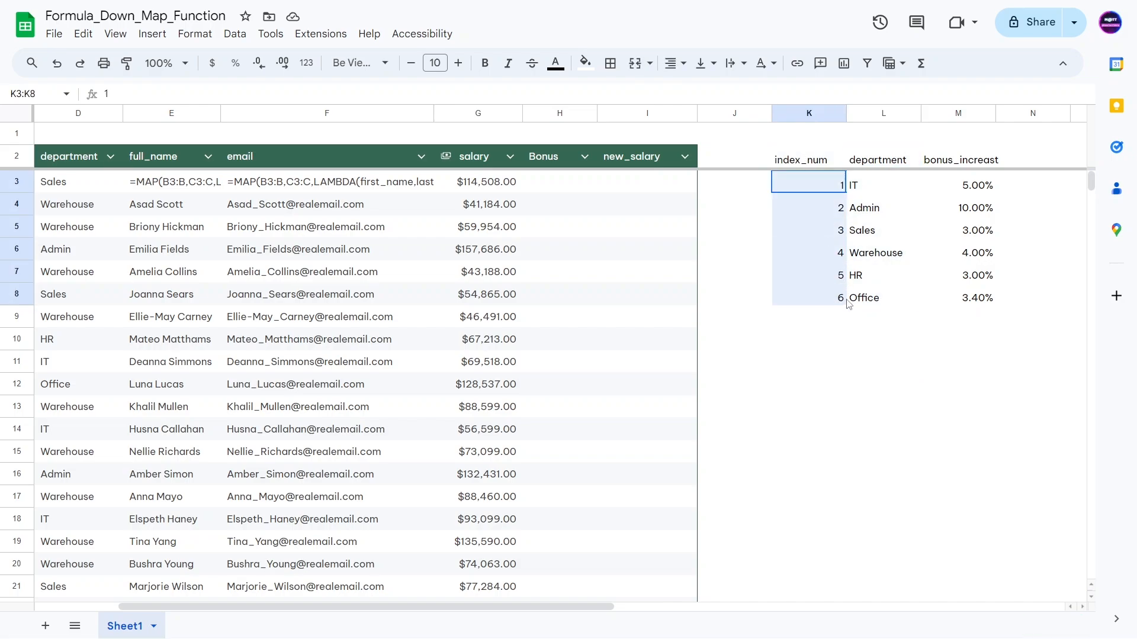
click(873, 188)
drag(888, 159, 873, 183)
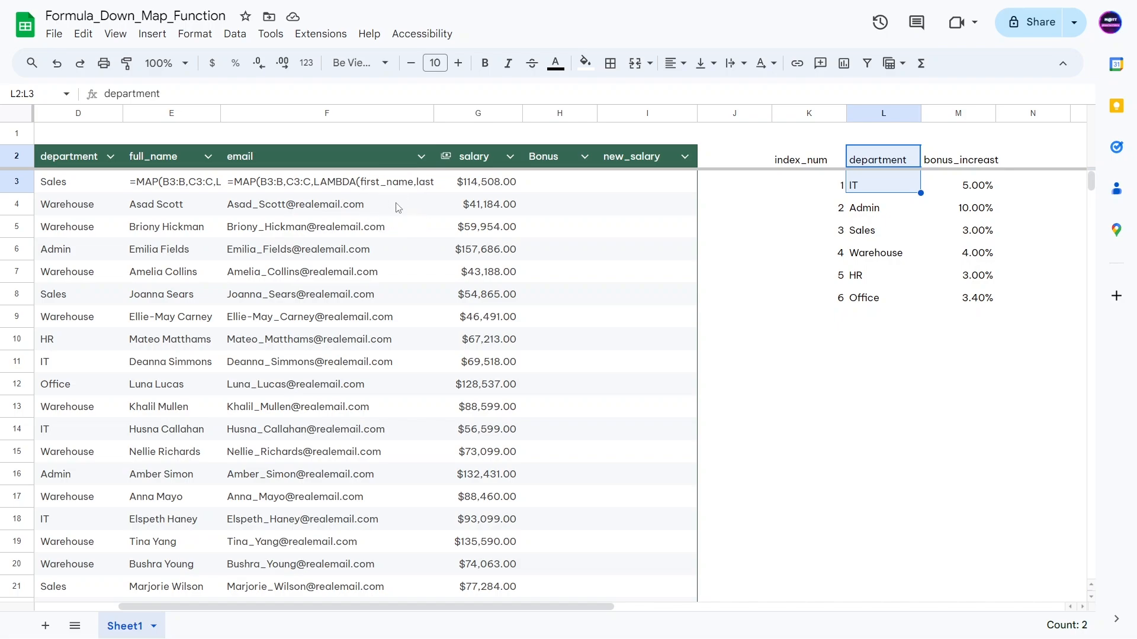
click(555, 188)
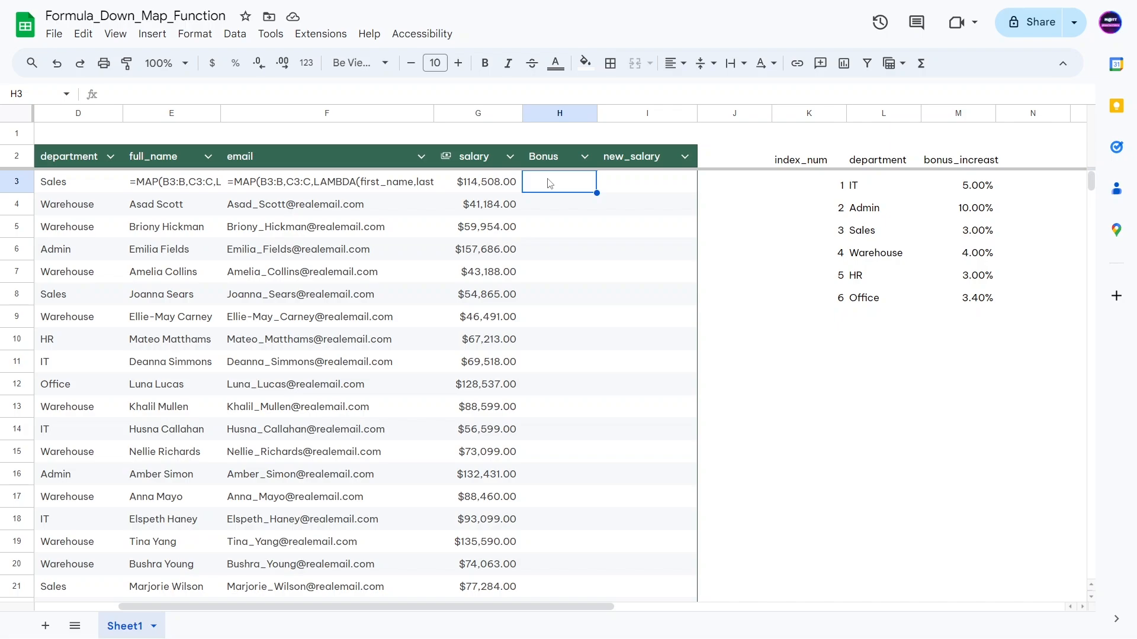
text(=)
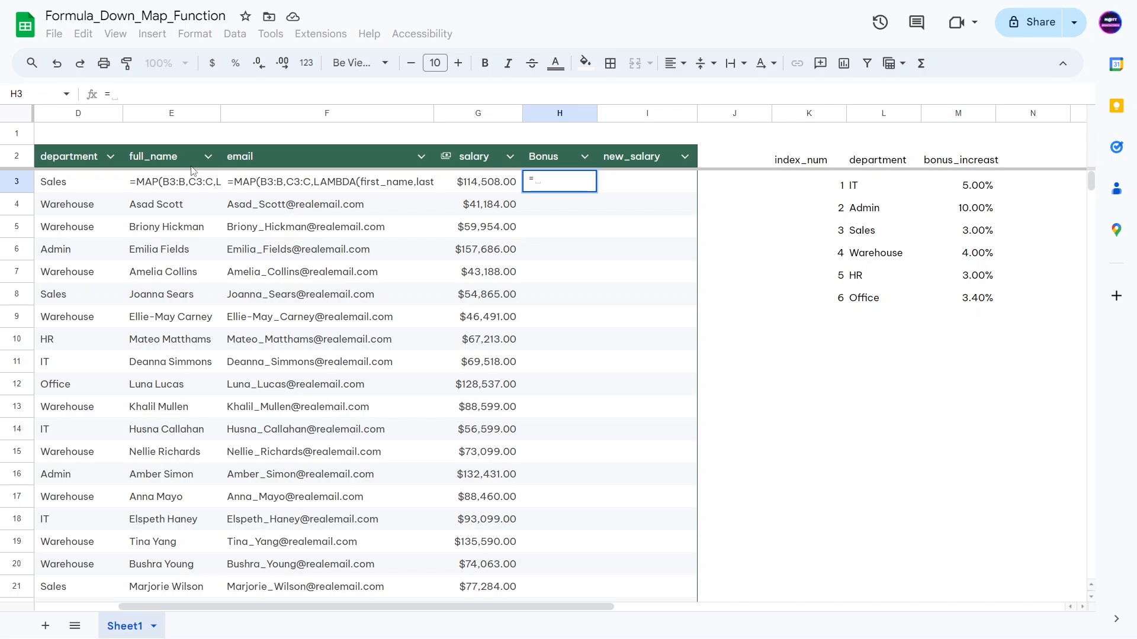
Step: Start =XLOOKUP in H3 with D3 as lookup value and the absolute range $L$3:$L
text(XLOOKUP()
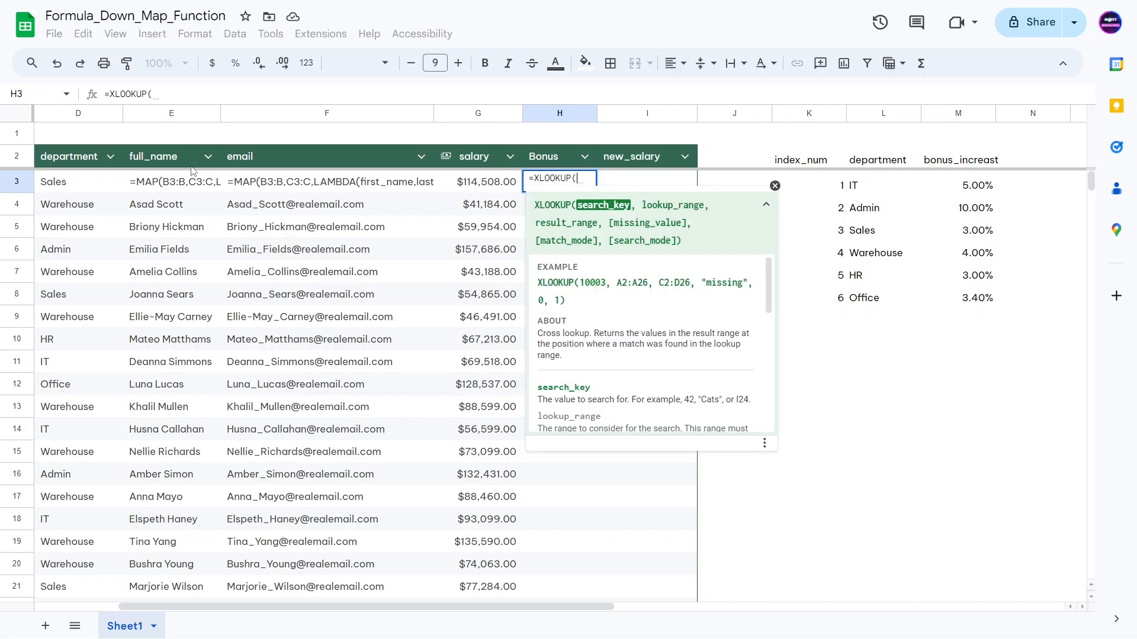
click(65, 187)
text(,)
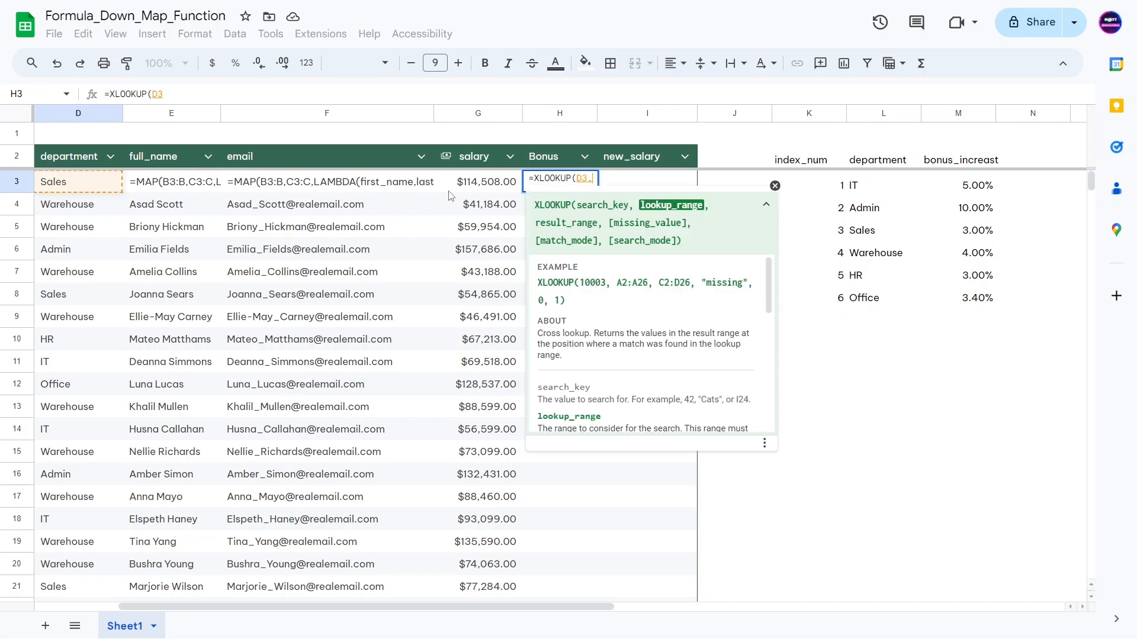
drag(878, 189, 870, 299)
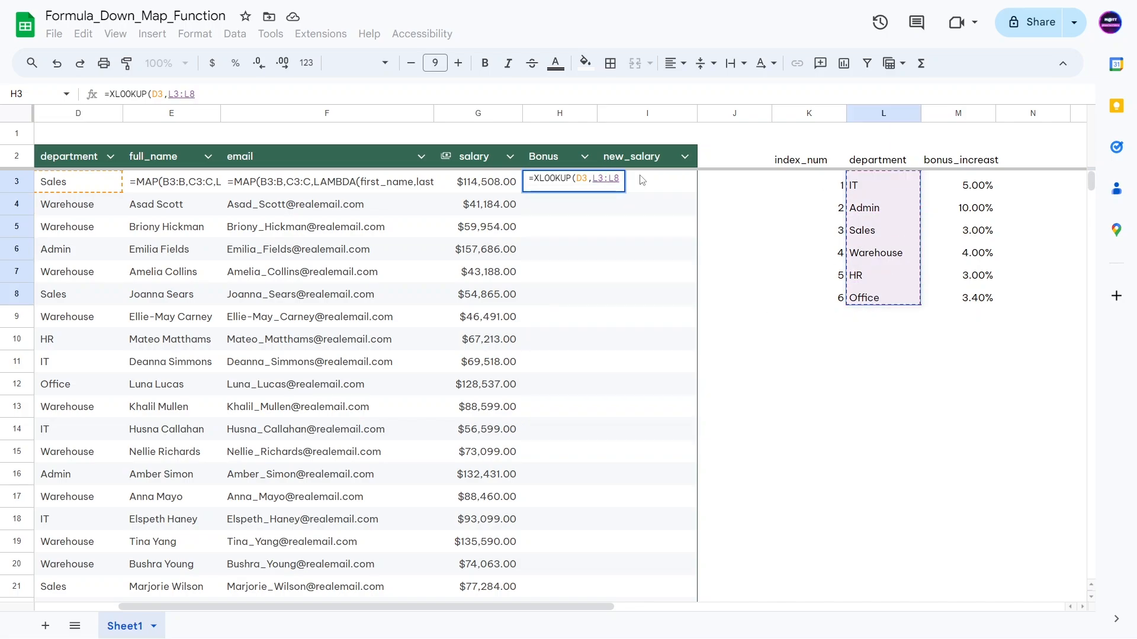
click(617, 178)
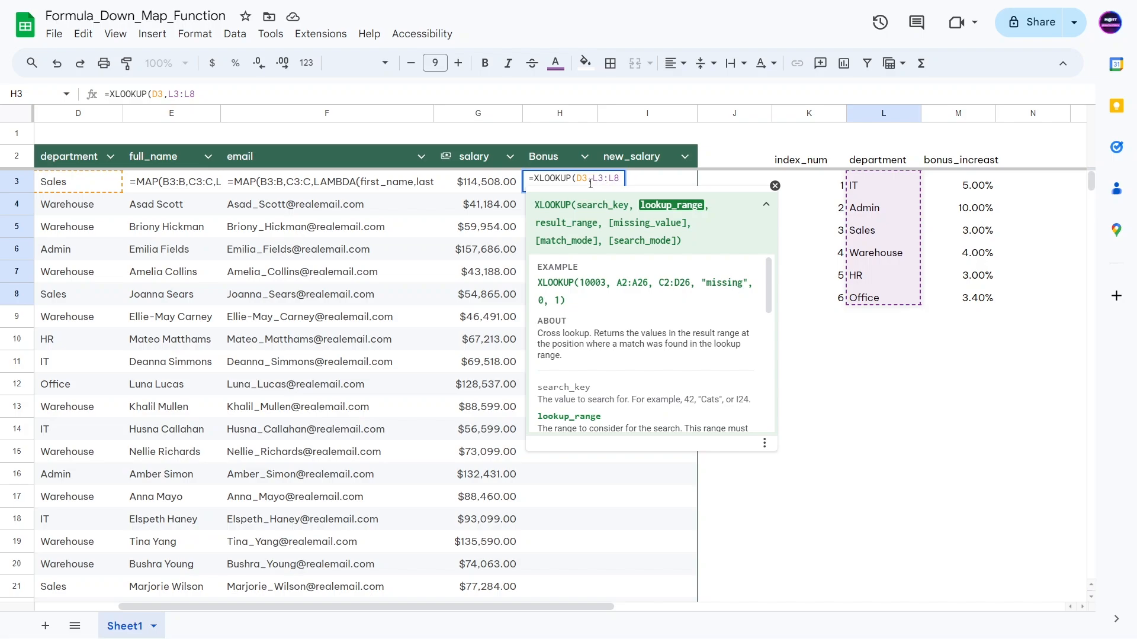
click(600, 179)
key(BackSpace)
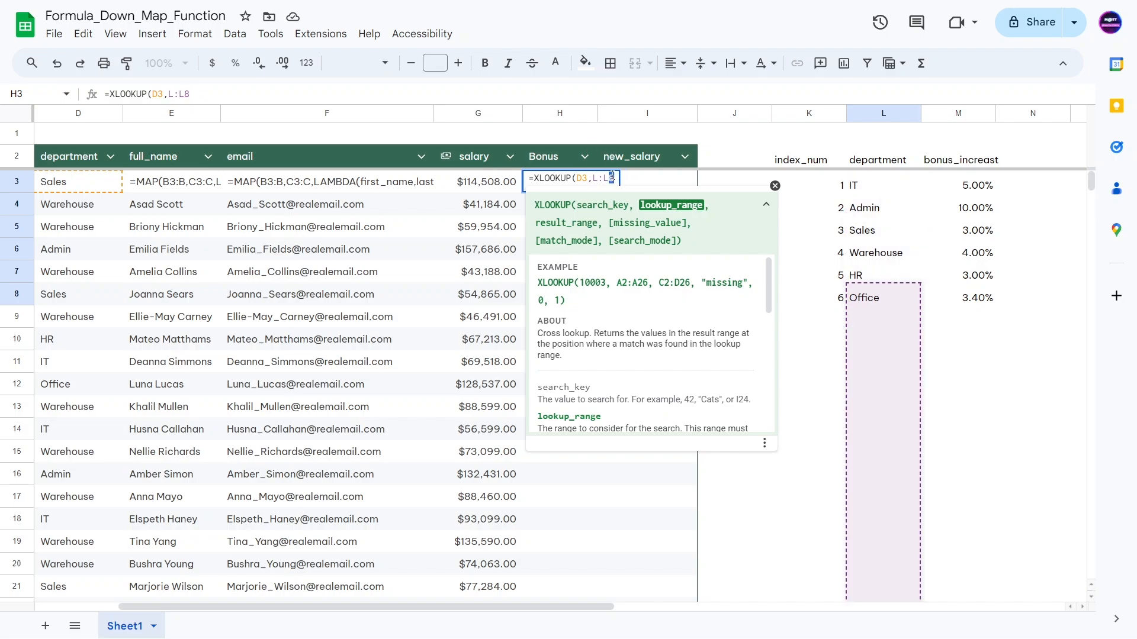
key(BackSpace)
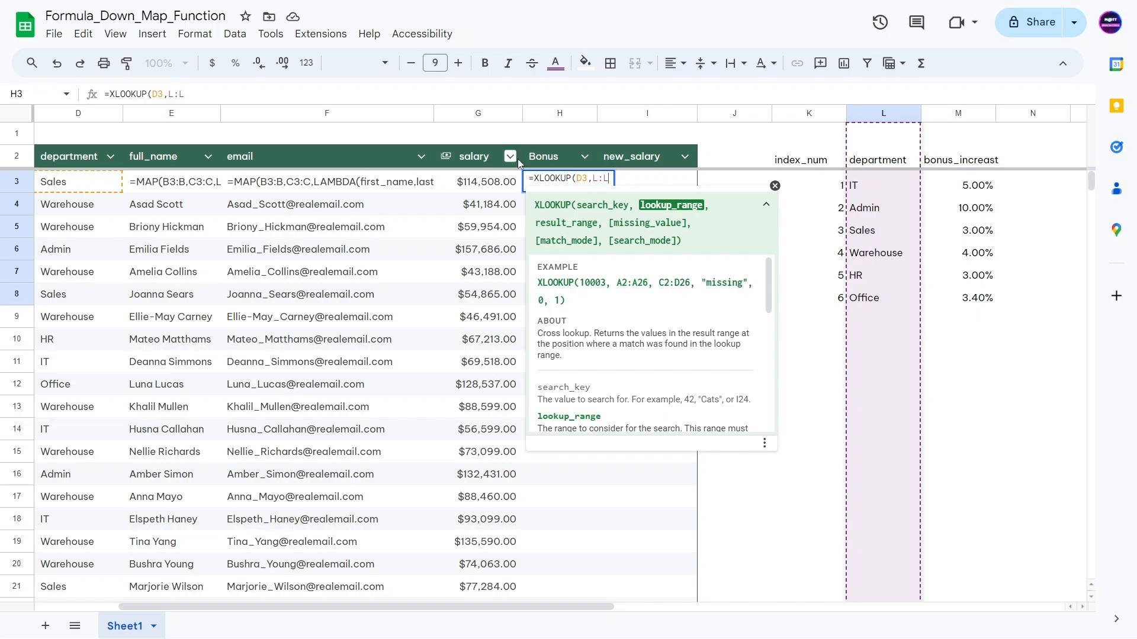
click(597, 178)
text(3)
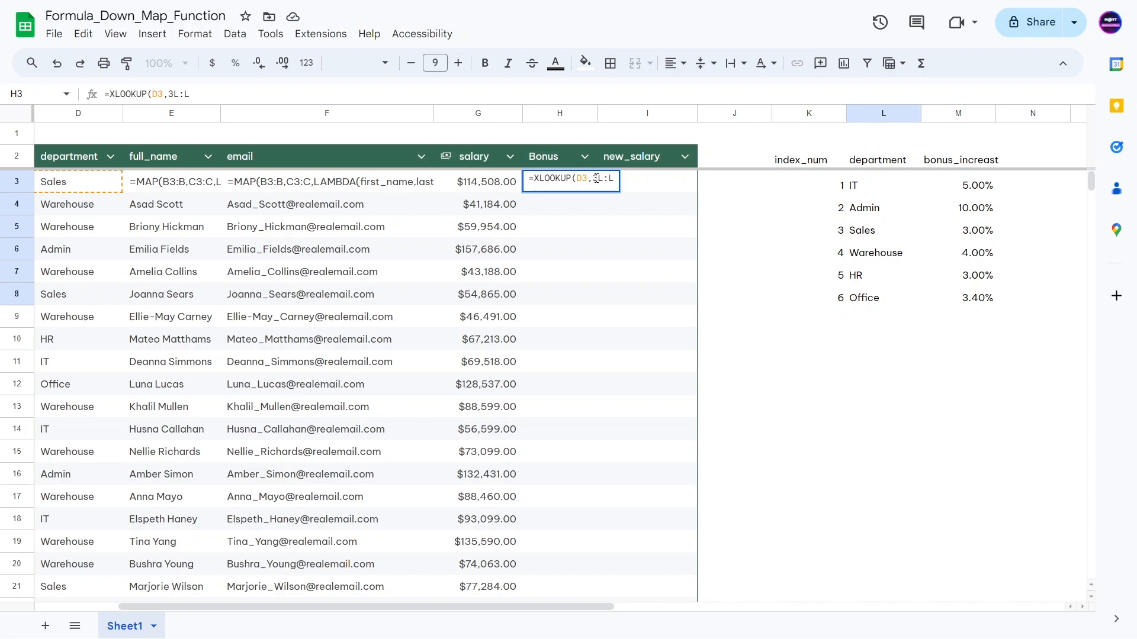
key(BackSpace)
key(Right)
text(3)
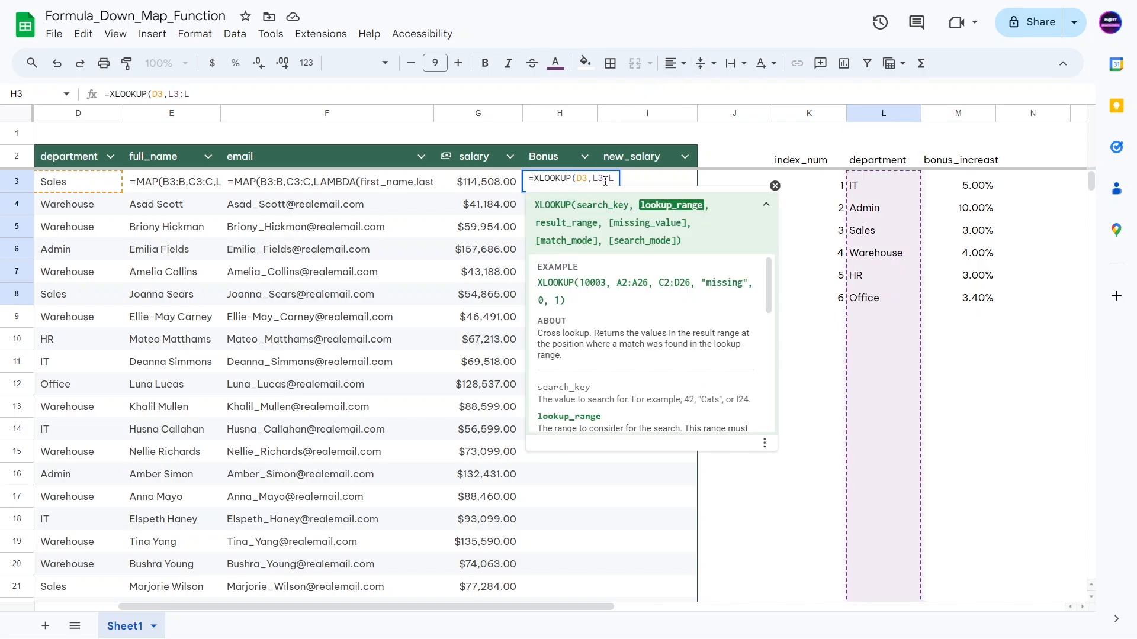
key(F4)
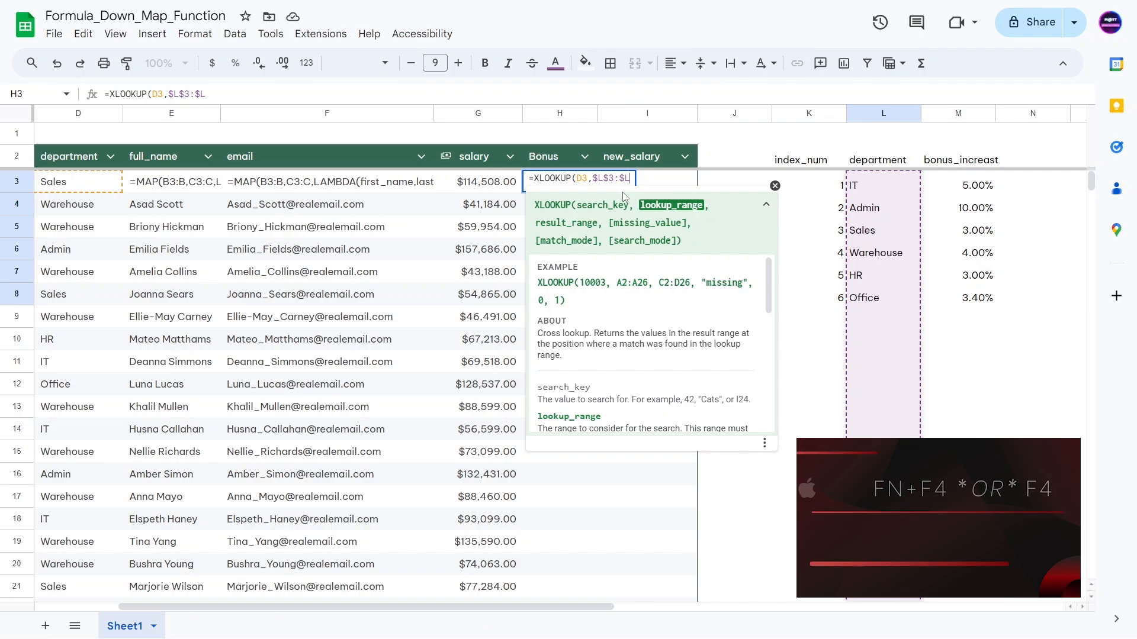
Step: Add the absolute return range $M$3:$M and an empty-string fallback to the XLOOKUP
text(,)
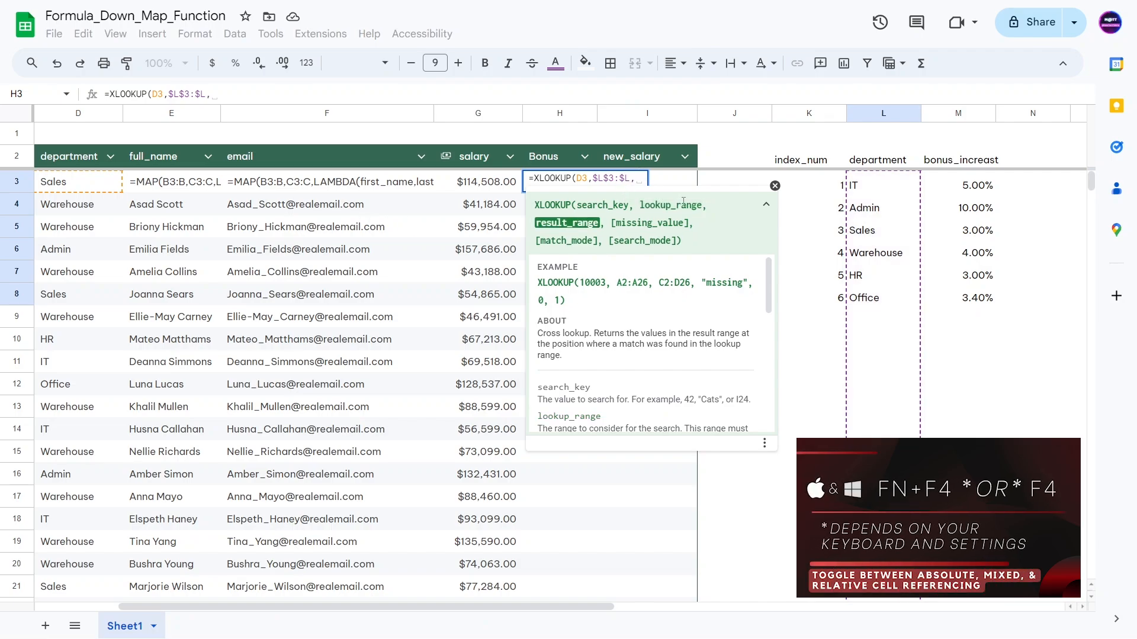
click(944, 182)
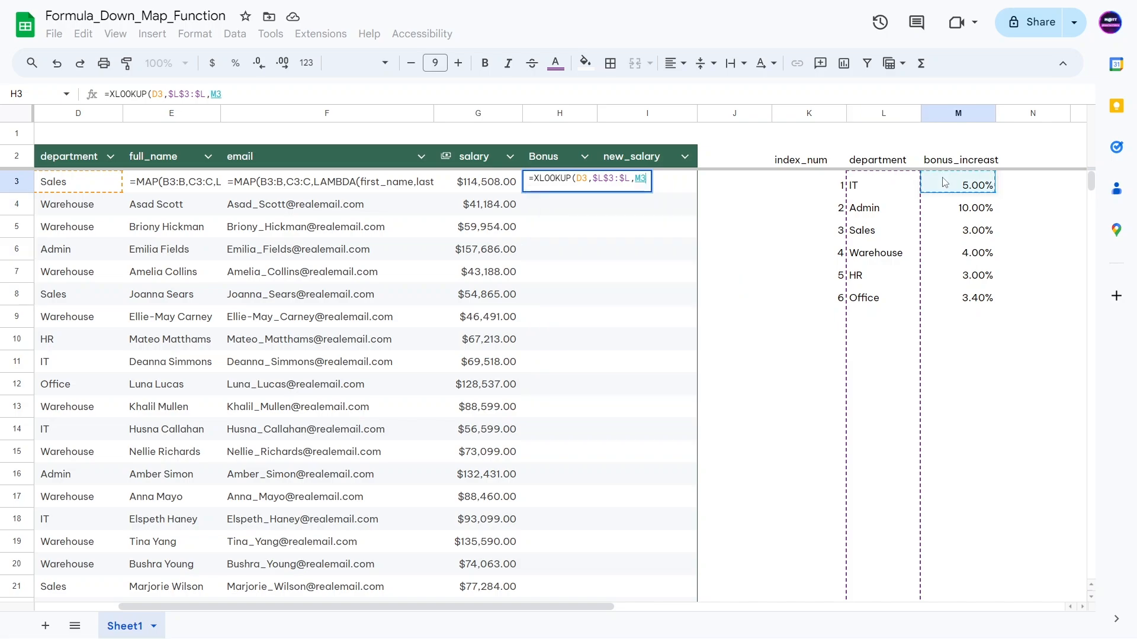
text(:M)
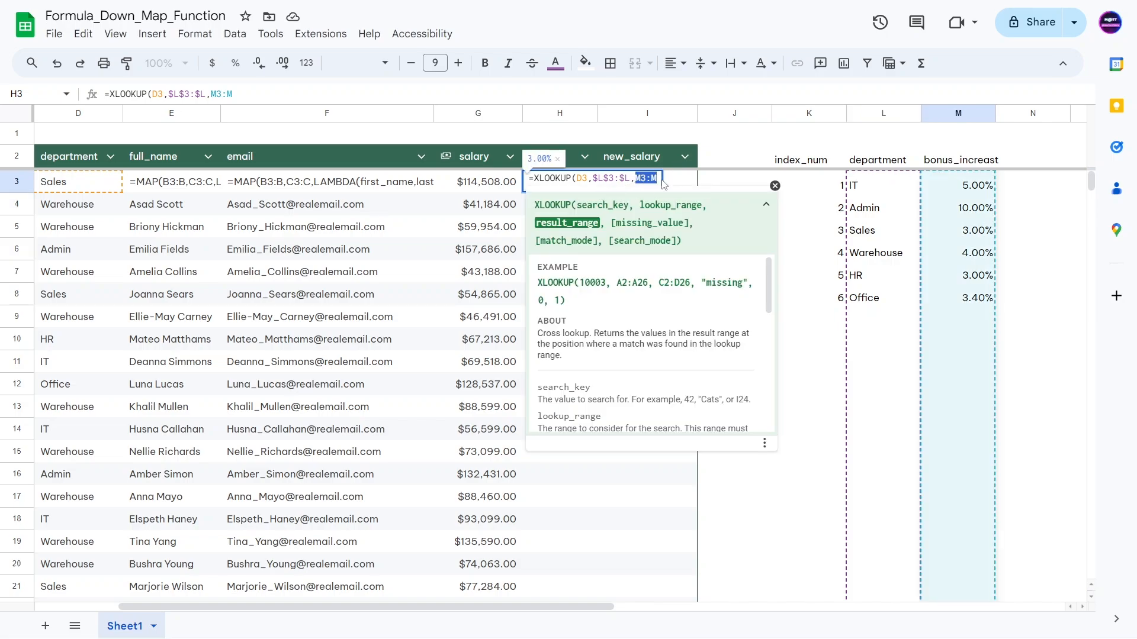
key(F4)
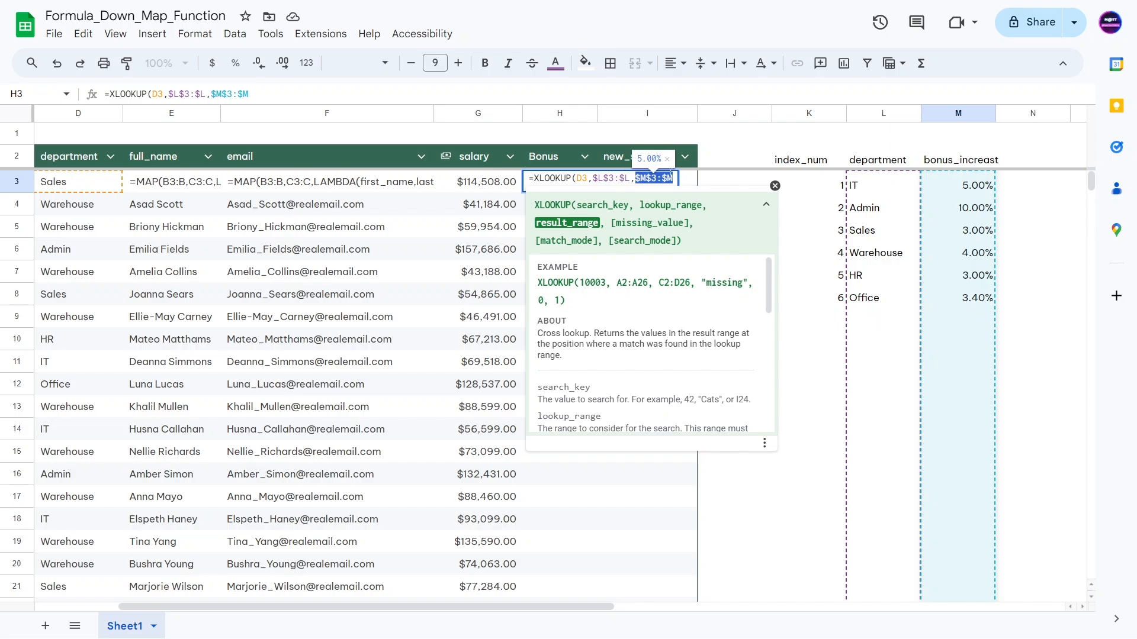
text(,)
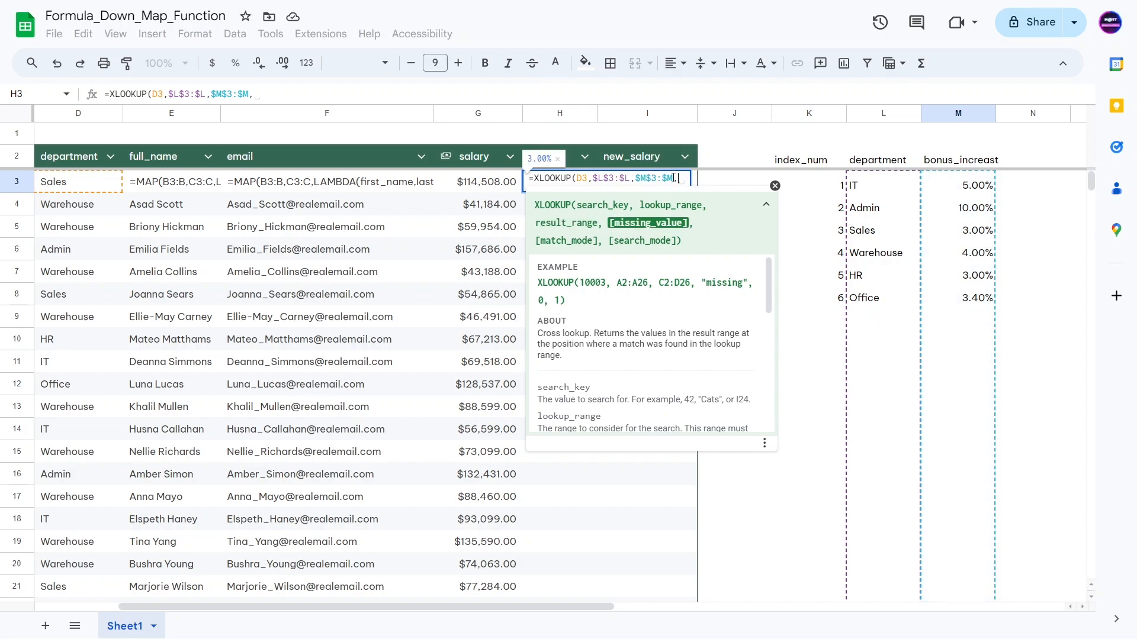
text(")
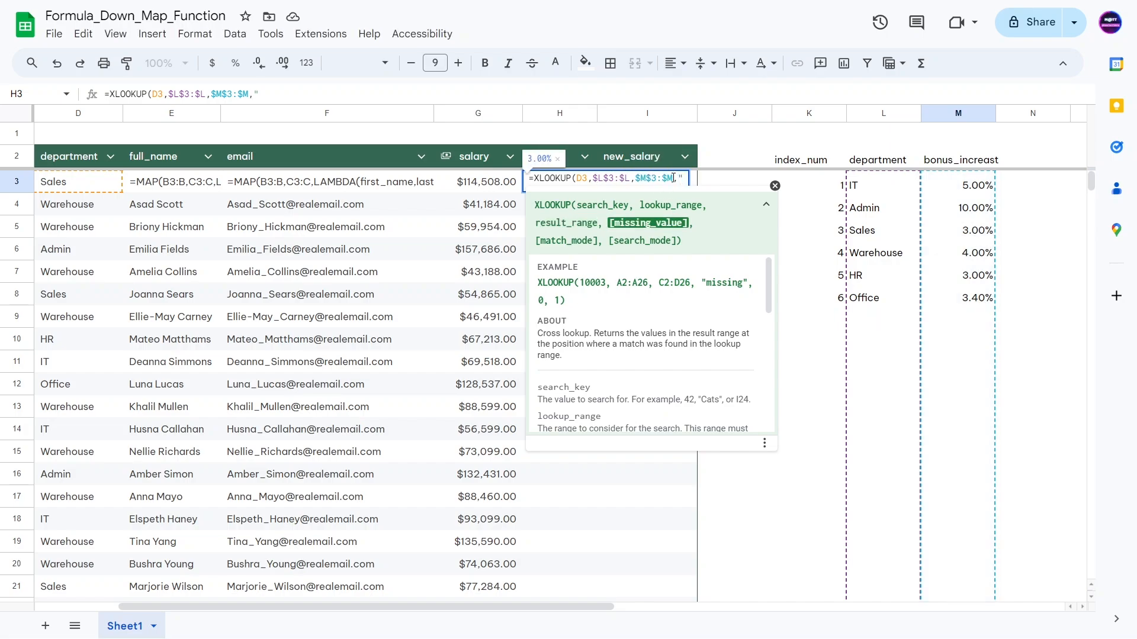
text("))
Step: Commit the XLOOKUP formula and switch the sheet back to showing values
key(Return)
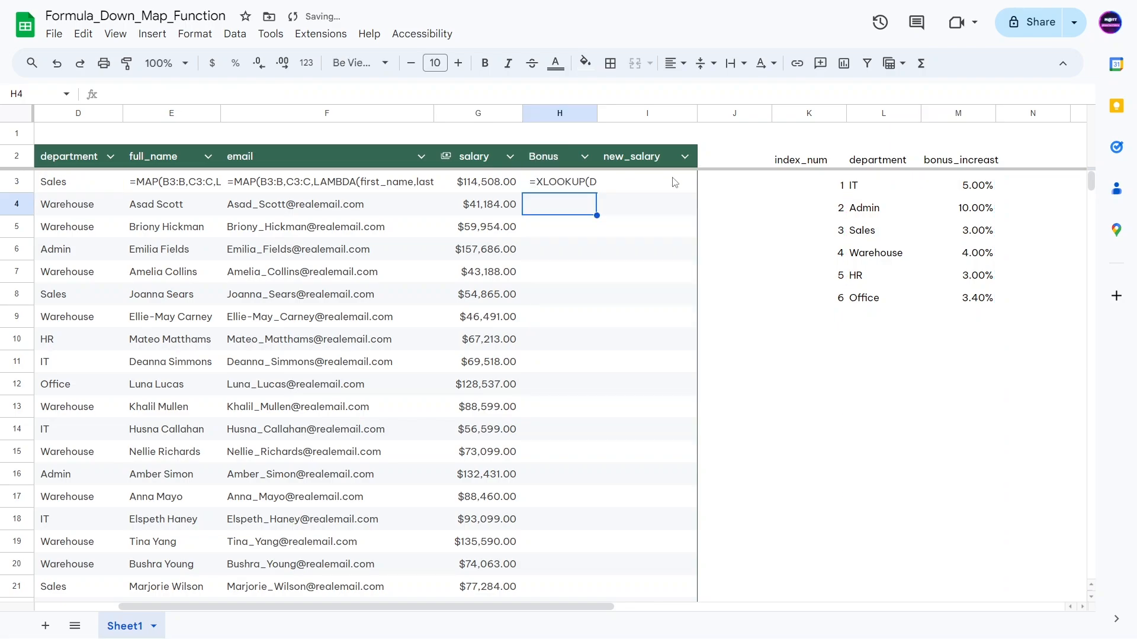
click(564, 183)
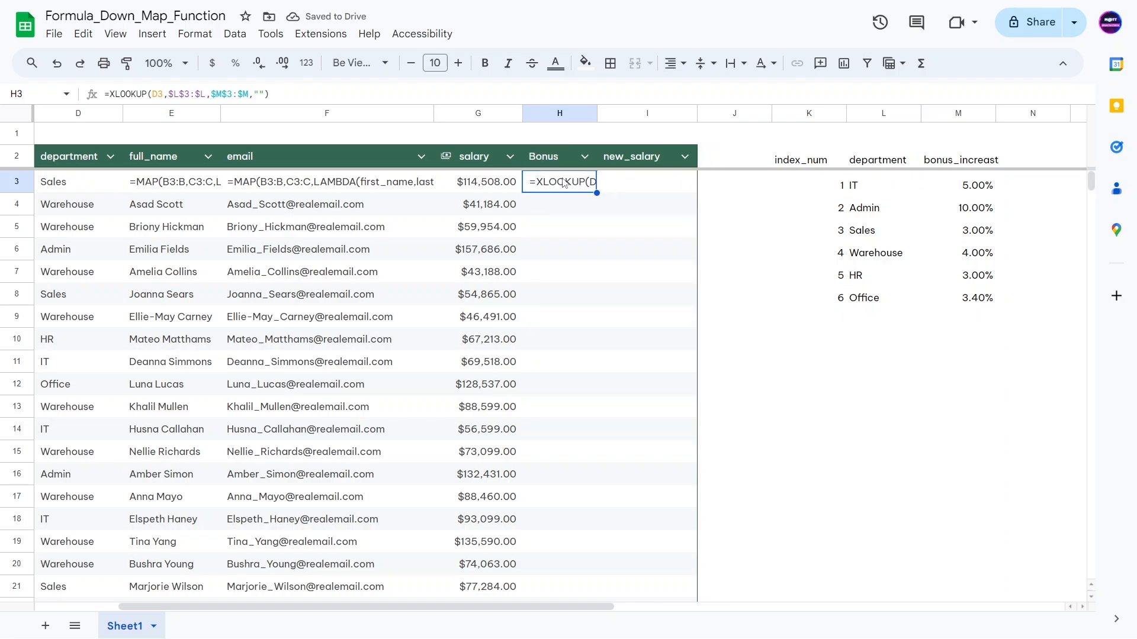
key(ctrl+grave)
click(553, 294)
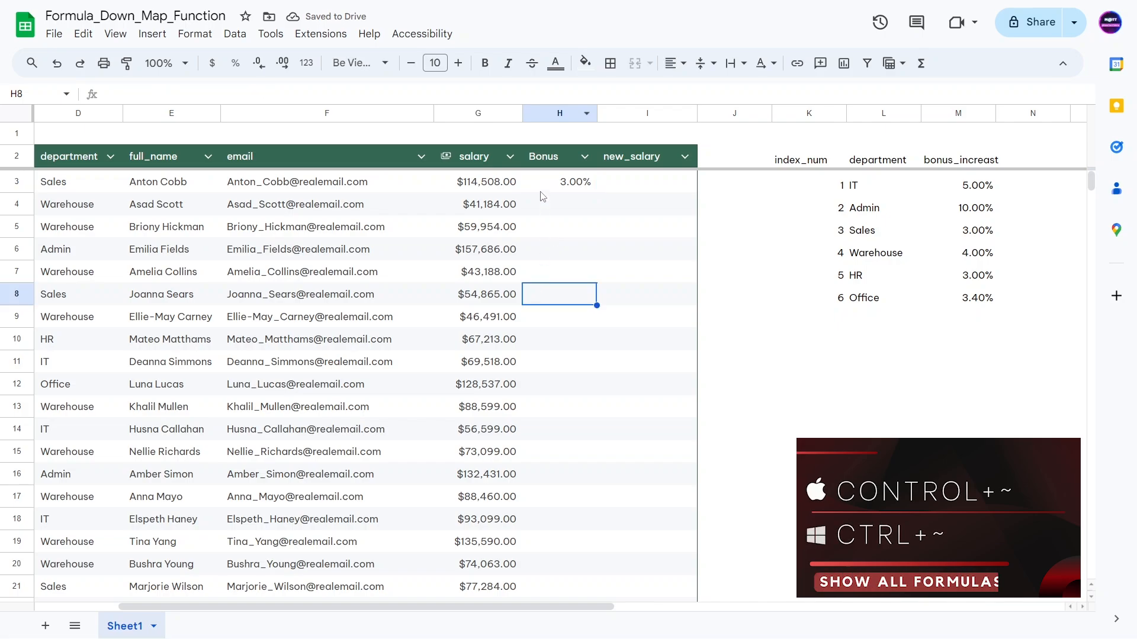
Step: Multiply H3's looked-up percentage by salary G3, giving a $3,435.24 bonus
click(546, 191)
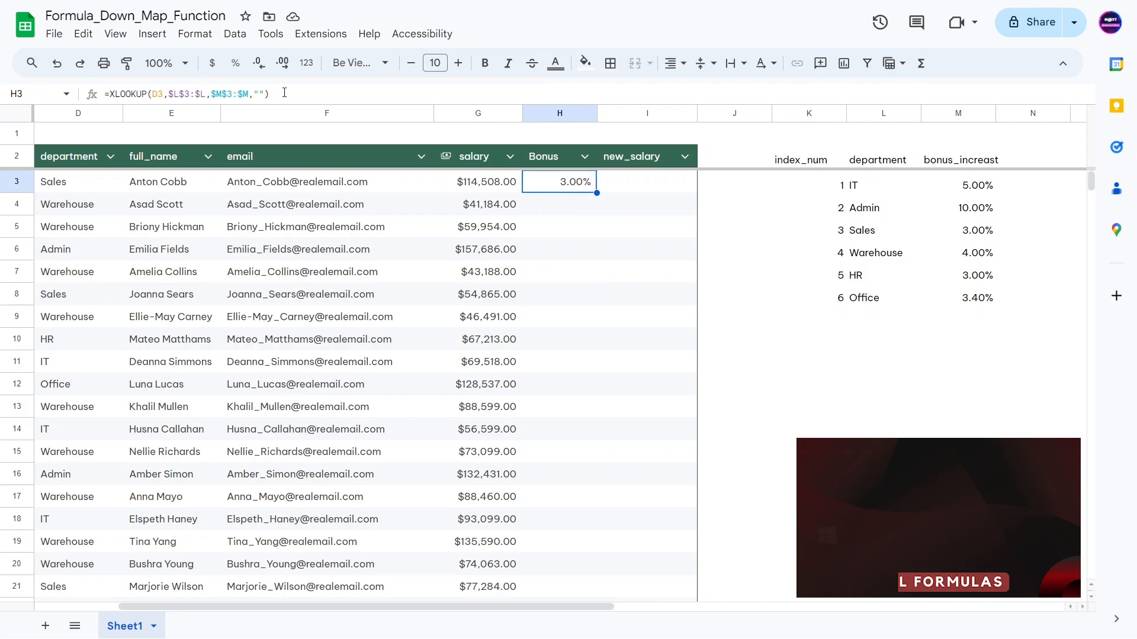
click(117, 91)
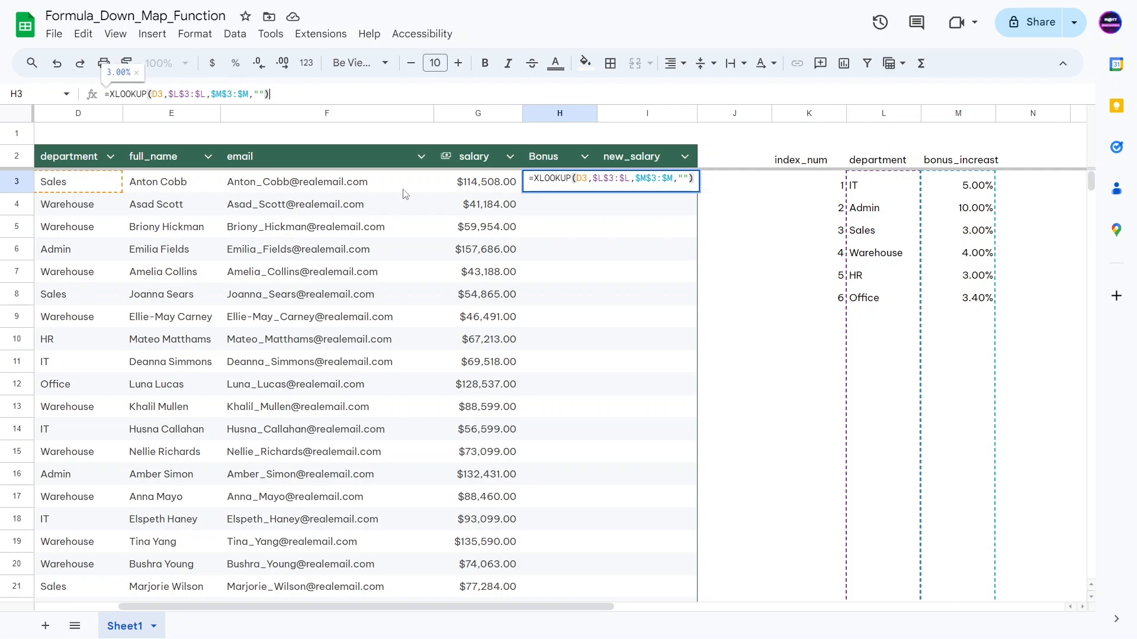
text(*)
click(476, 190)
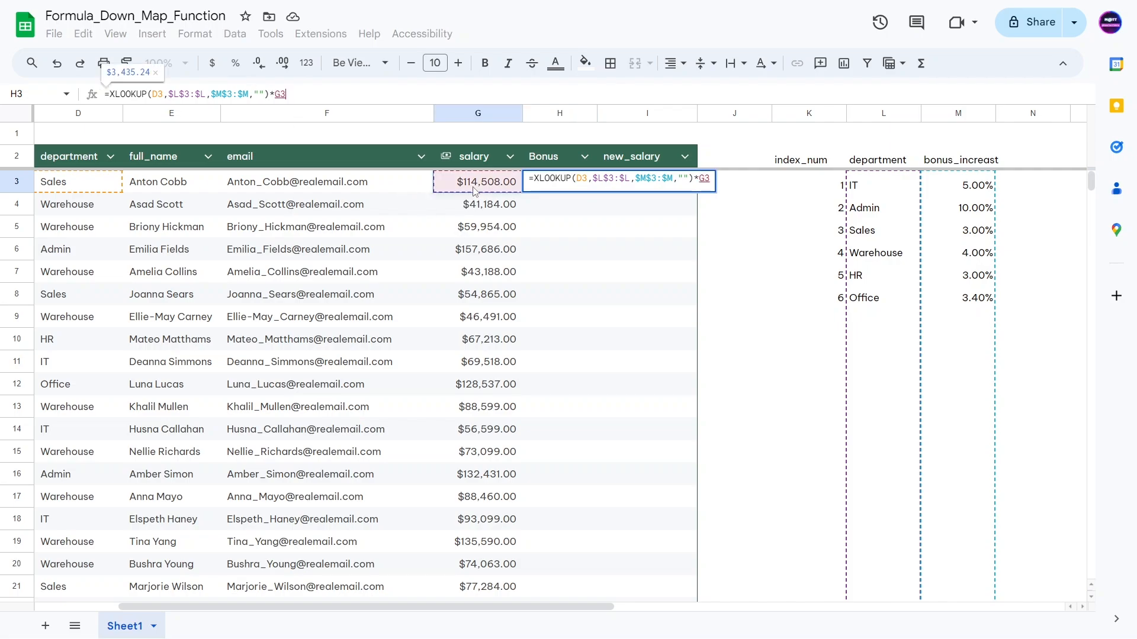
key(Return)
double_click(557, 185)
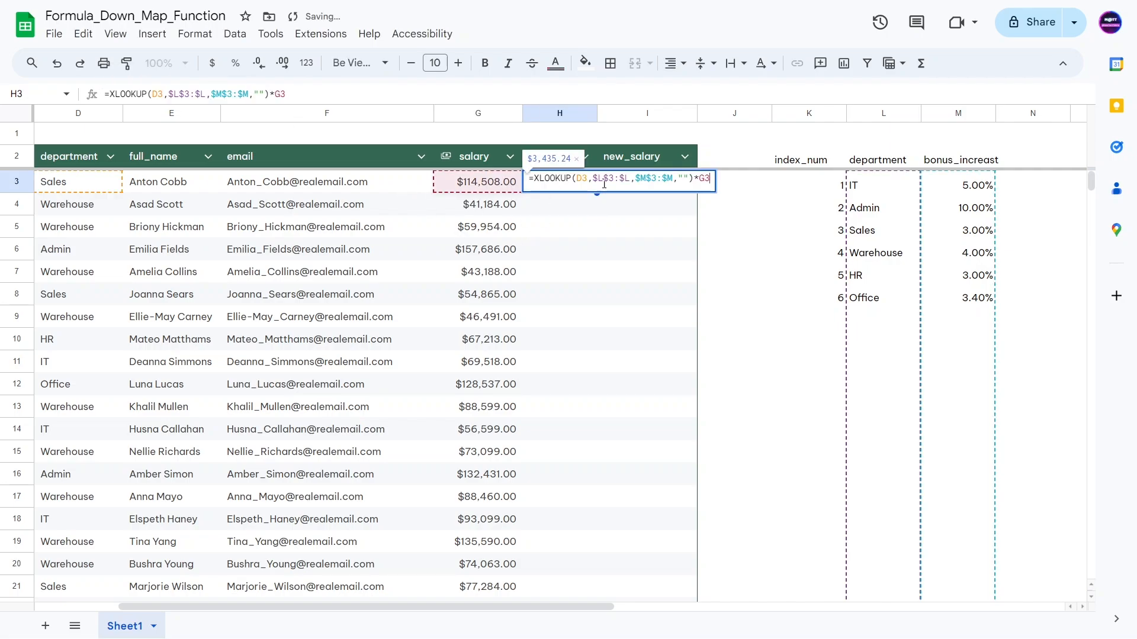
click(556, 256)
click(556, 185)
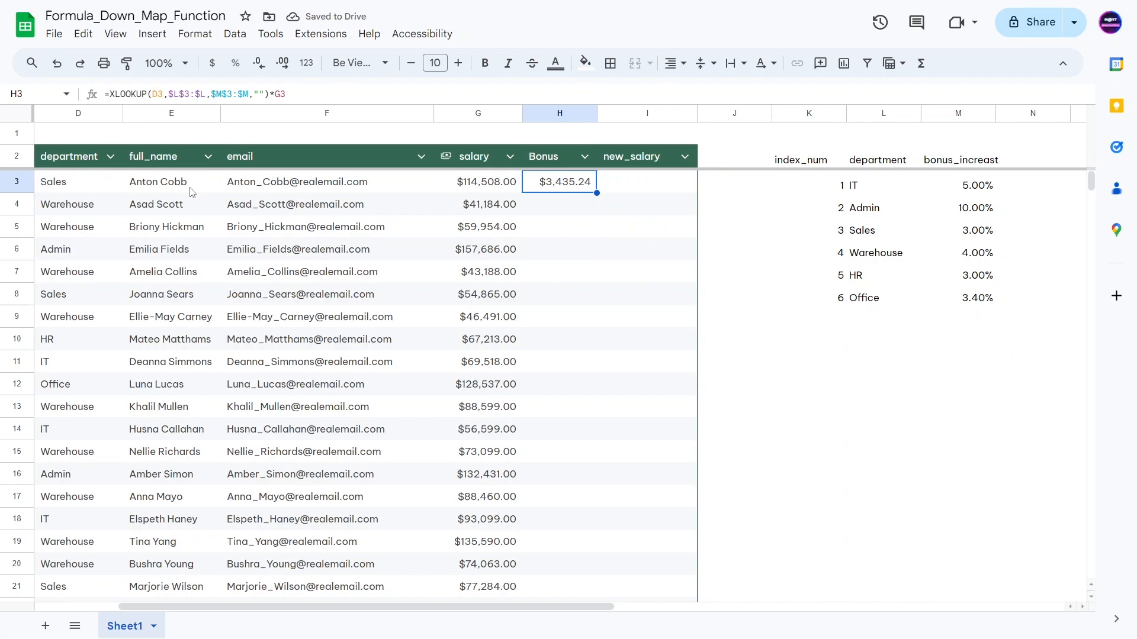
Step: Check D3's department, then copy the H3 bonus formula down to row 8
click(74, 186)
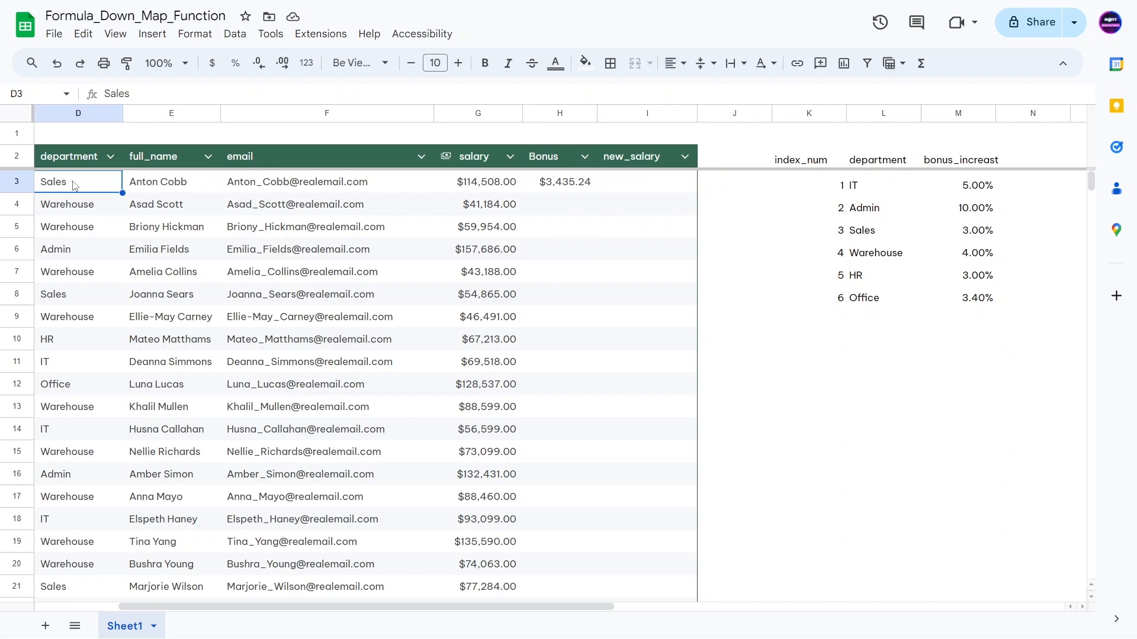
click(470, 187)
click(573, 187)
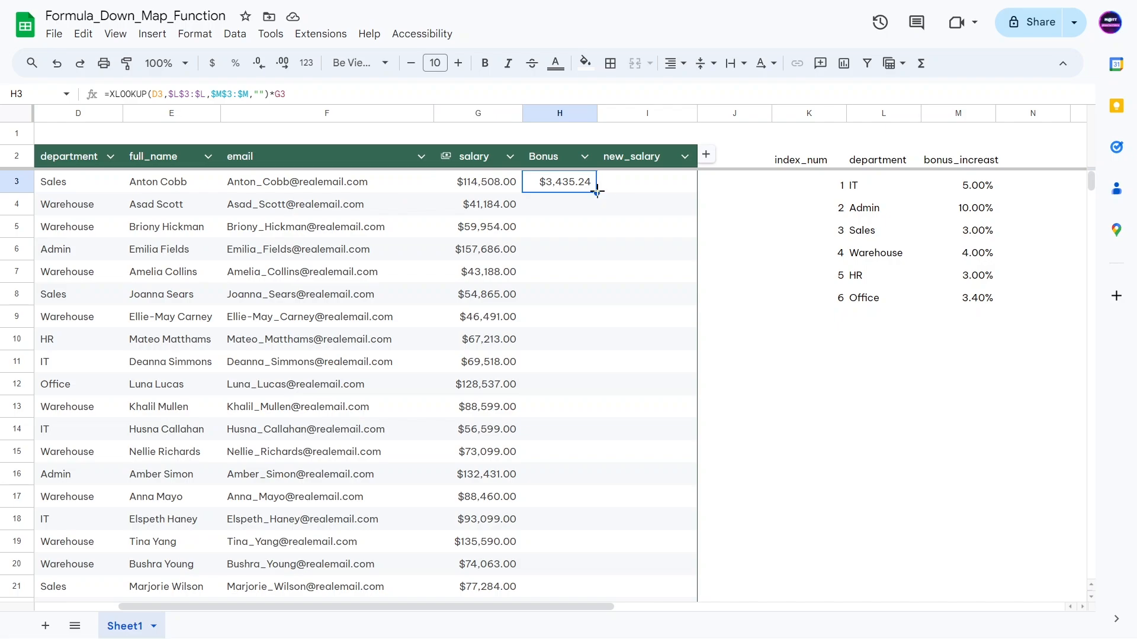
drag(597, 193, 578, 296)
Step: Remove the salary multiplication from H4 and copy that percentage-only lookup down to H9
click(445, 279)
click(476, 208)
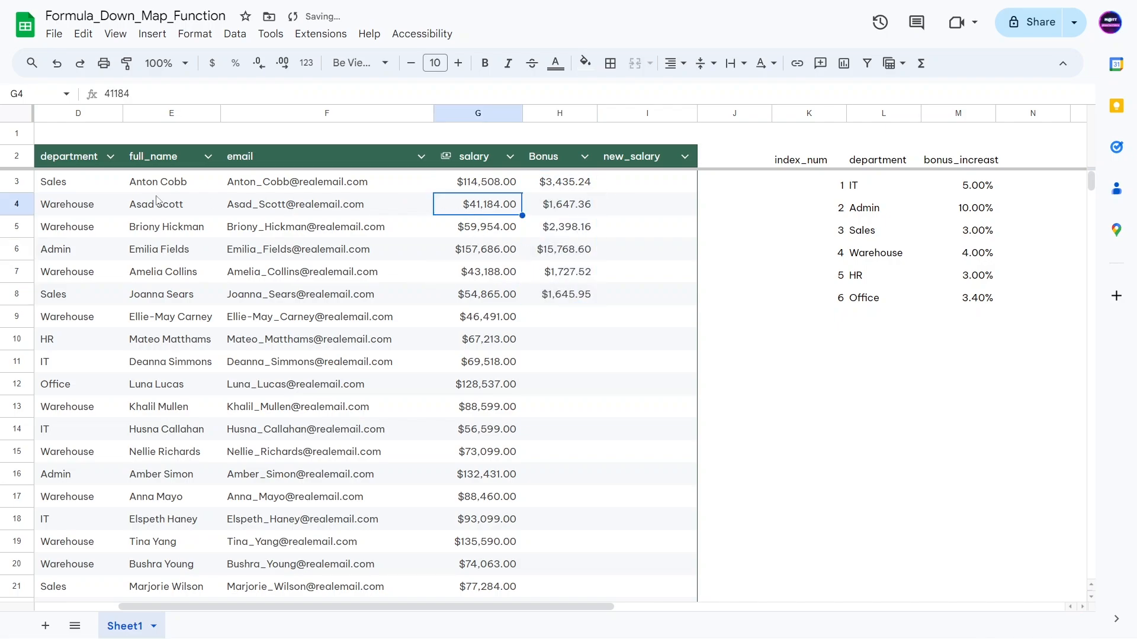
click(79, 207)
click(567, 214)
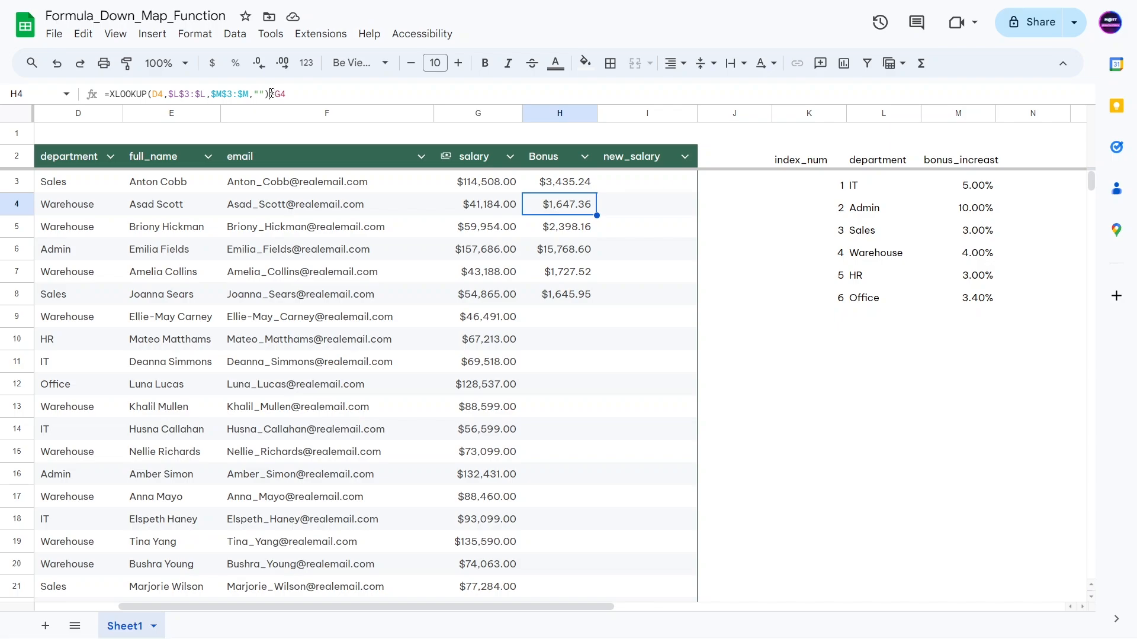
drag(270, 94, 363, 95)
key(BackSpace)
key(Return)
key(Return)
key(Return)
key(Return)
key(Return)
key(Return)
key(Return)
key(Return)
click(567, 210)
drag(597, 215, 584, 317)
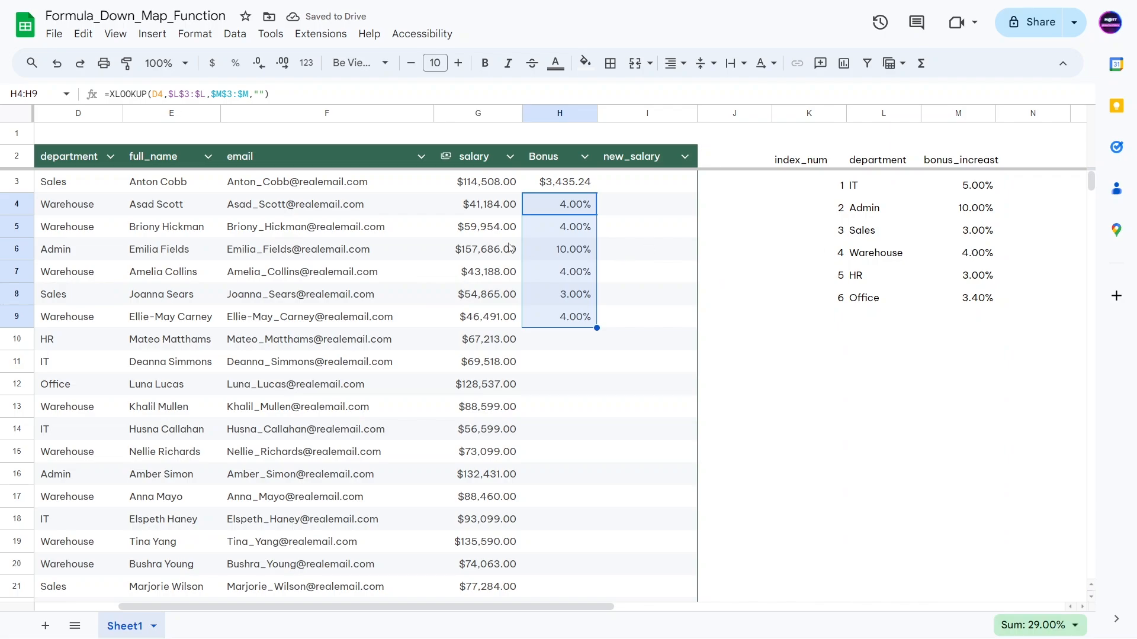
Step: Recopy H3's salary-multiplied bonus formula through H9, restoring bonuses like $1,647.36
click(544, 249)
click(533, 370)
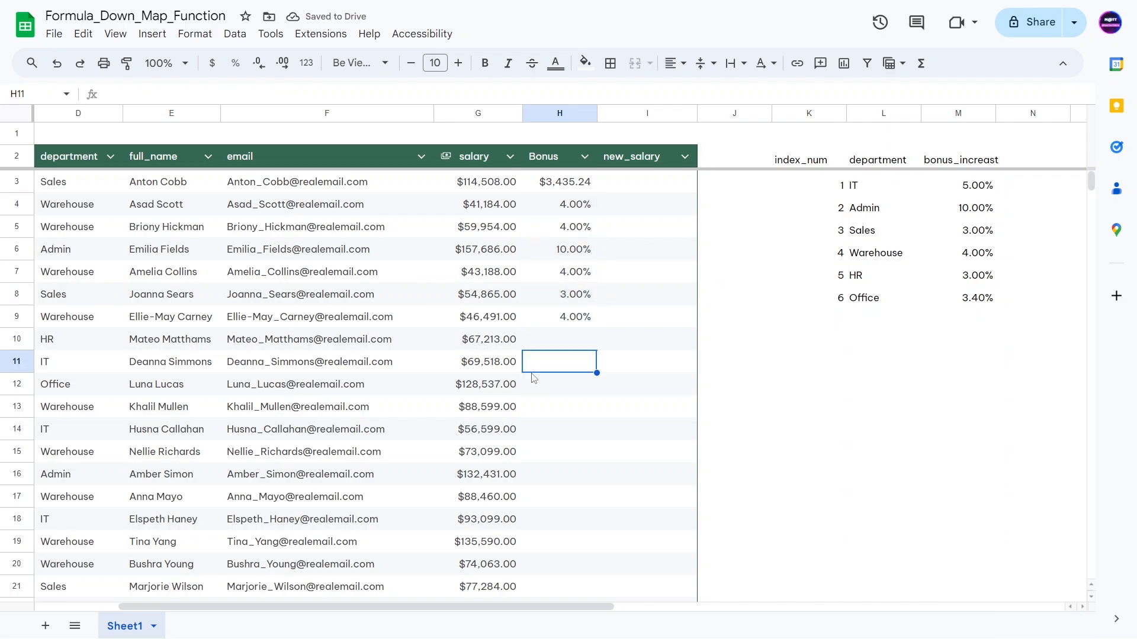
click(552, 188)
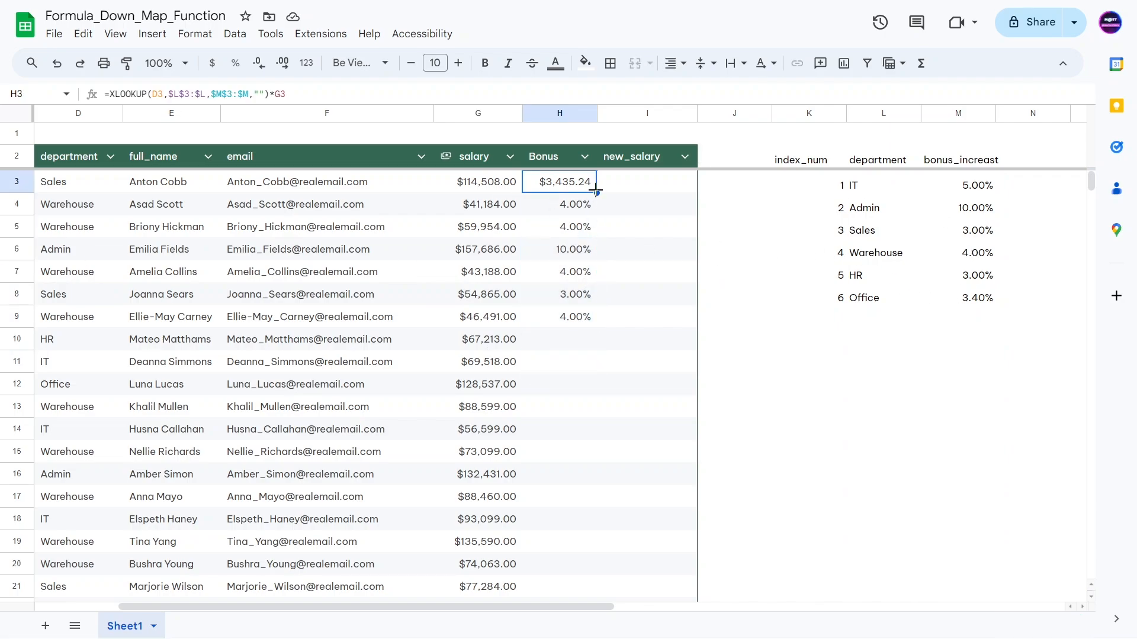
drag(597, 193, 573, 317)
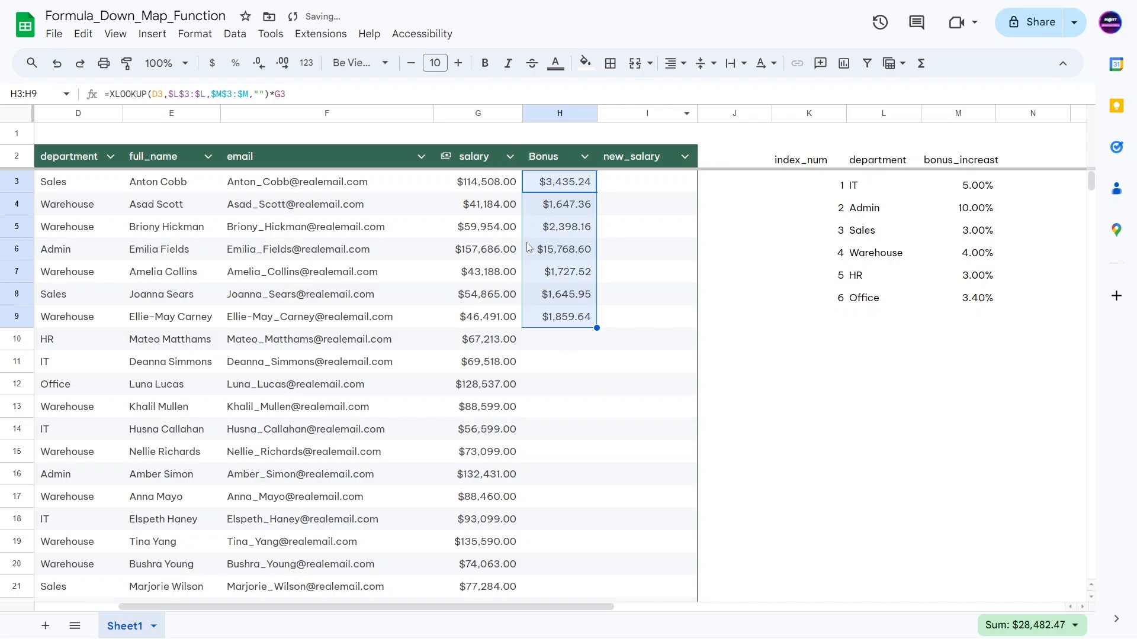
click(565, 412)
click(550, 189)
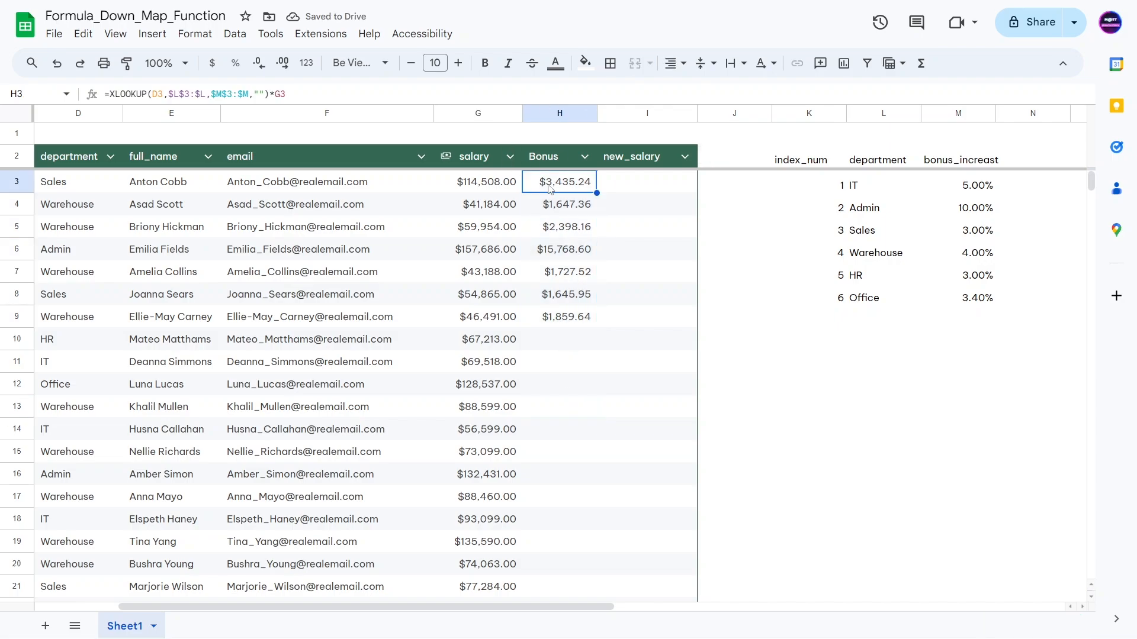
Step: Wrap H3's bonus formula in MAP(D3:D,G3:G,LAMBDA(department,salary, …))
click(153, 93)
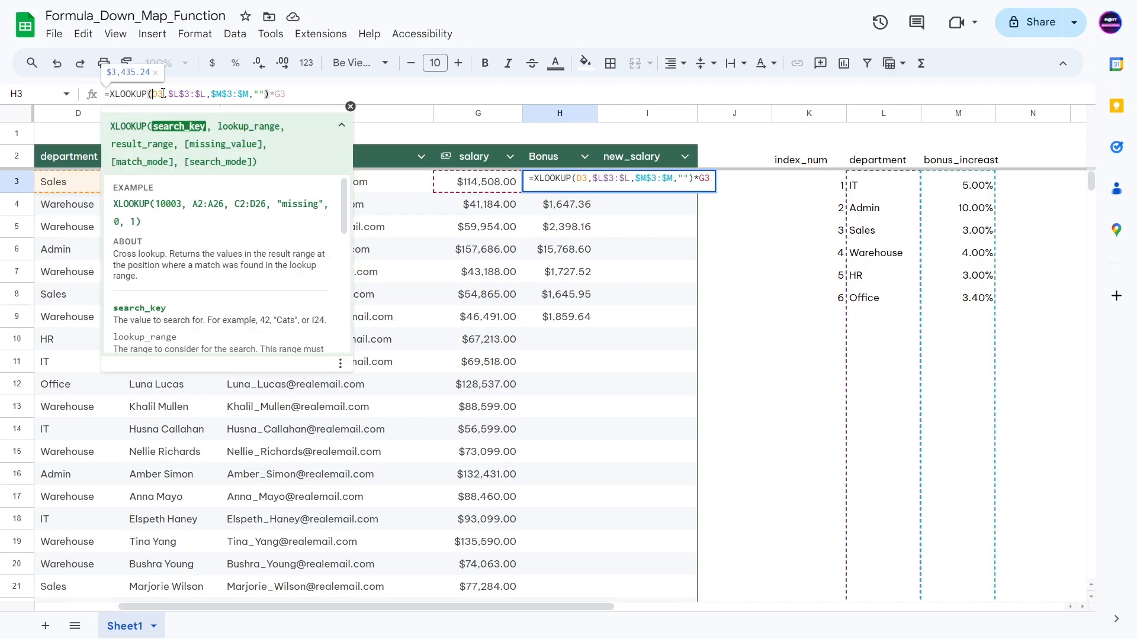
click(275, 93)
double_click(280, 94)
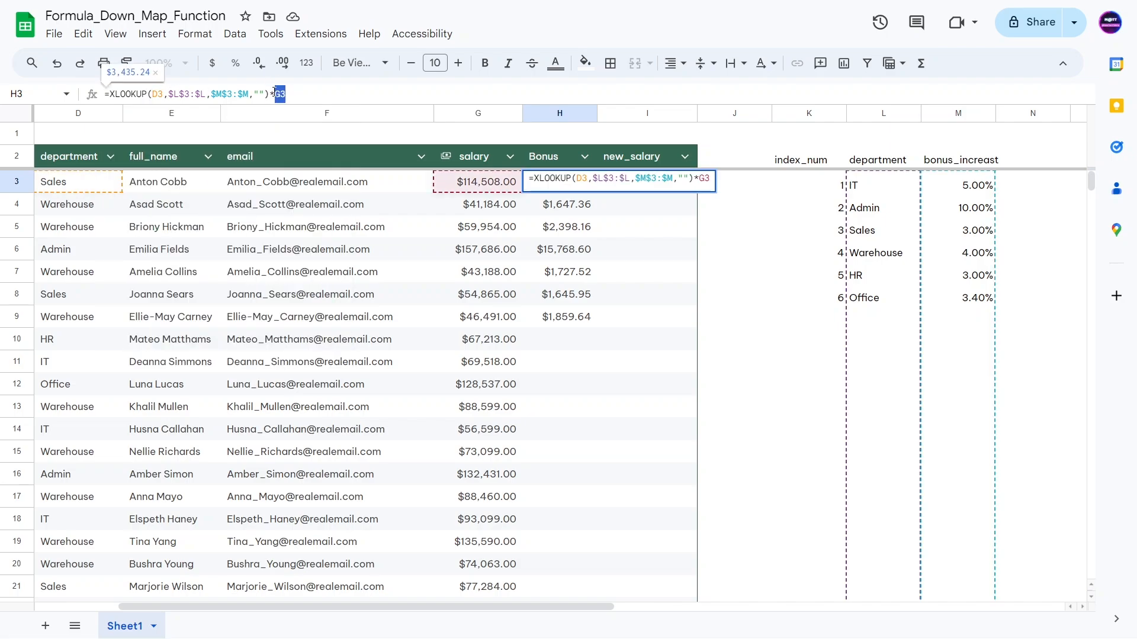
click(284, 95)
click(112, 94)
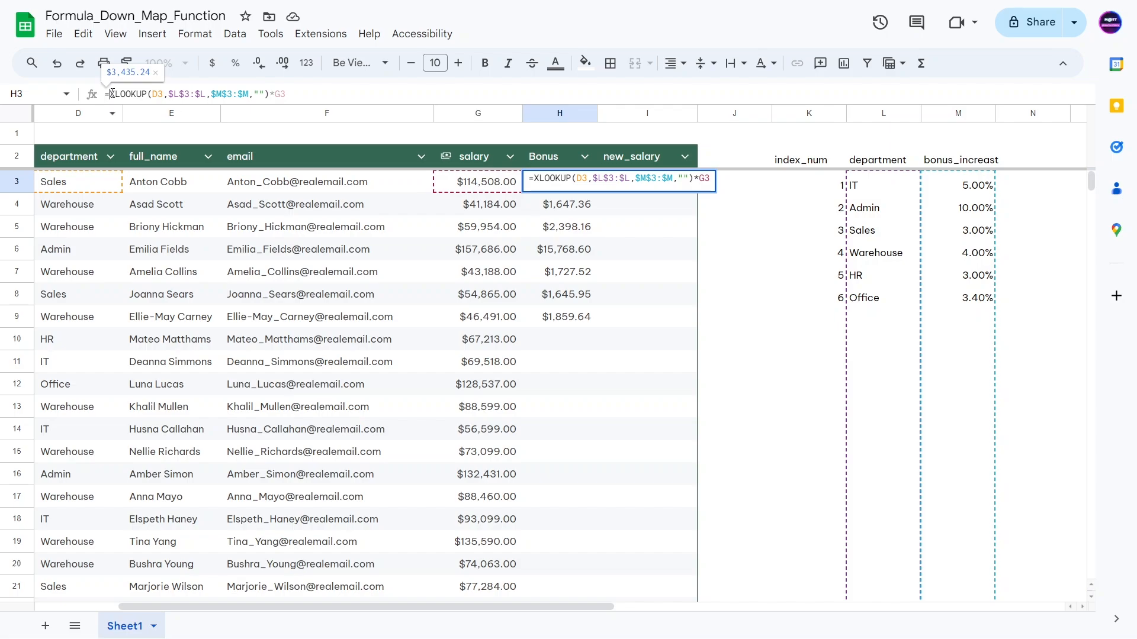
text(MAP()
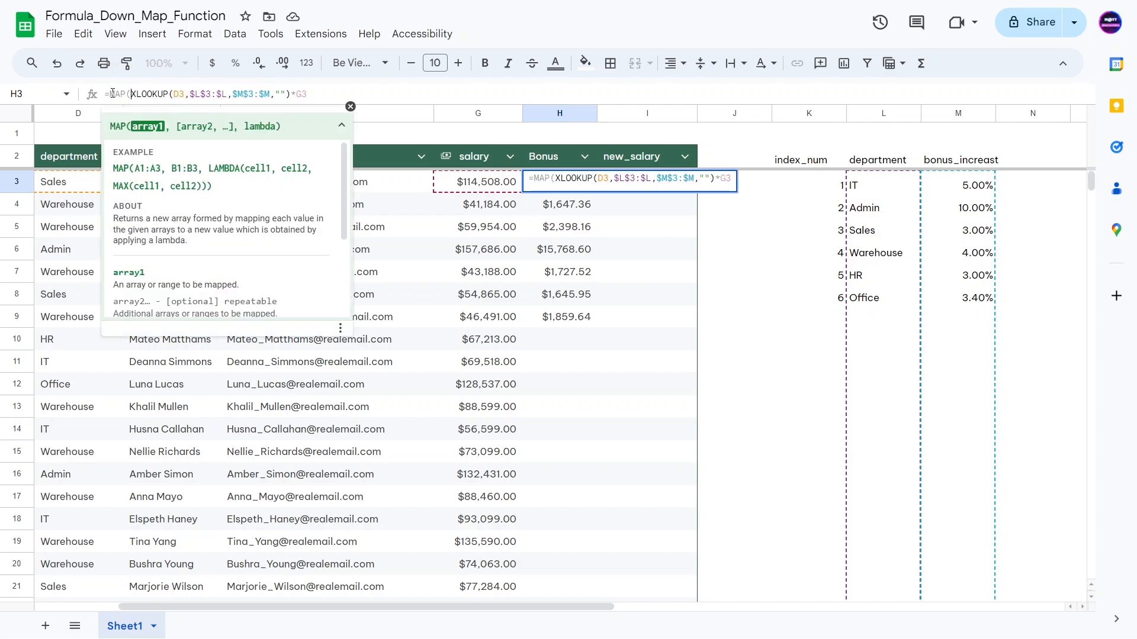
text(D3:D,)
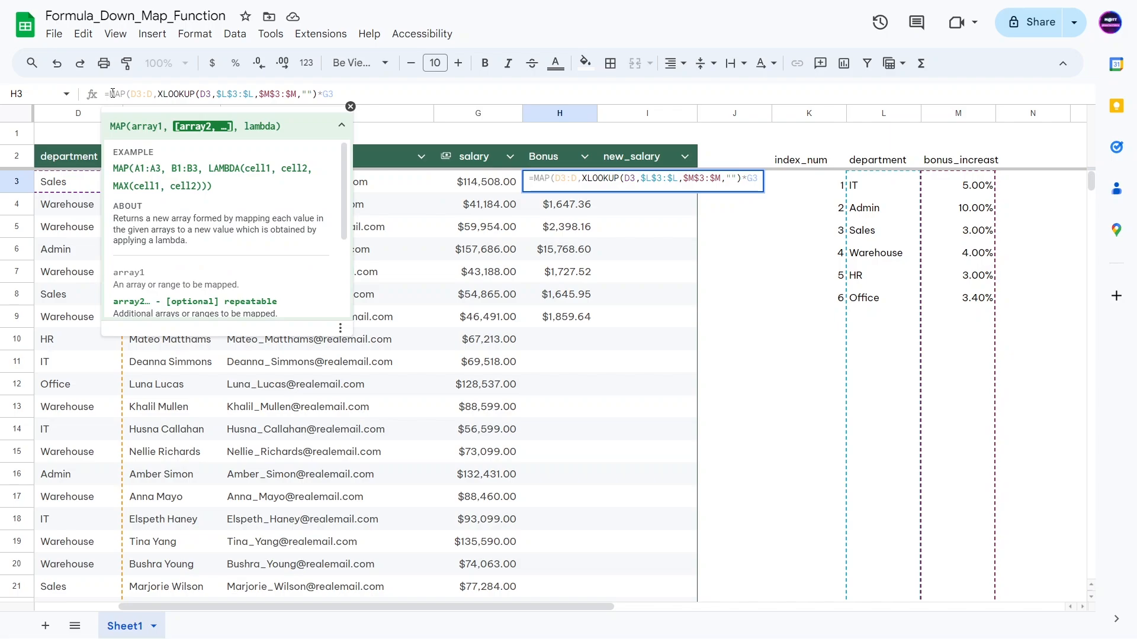
text(G3:G,)
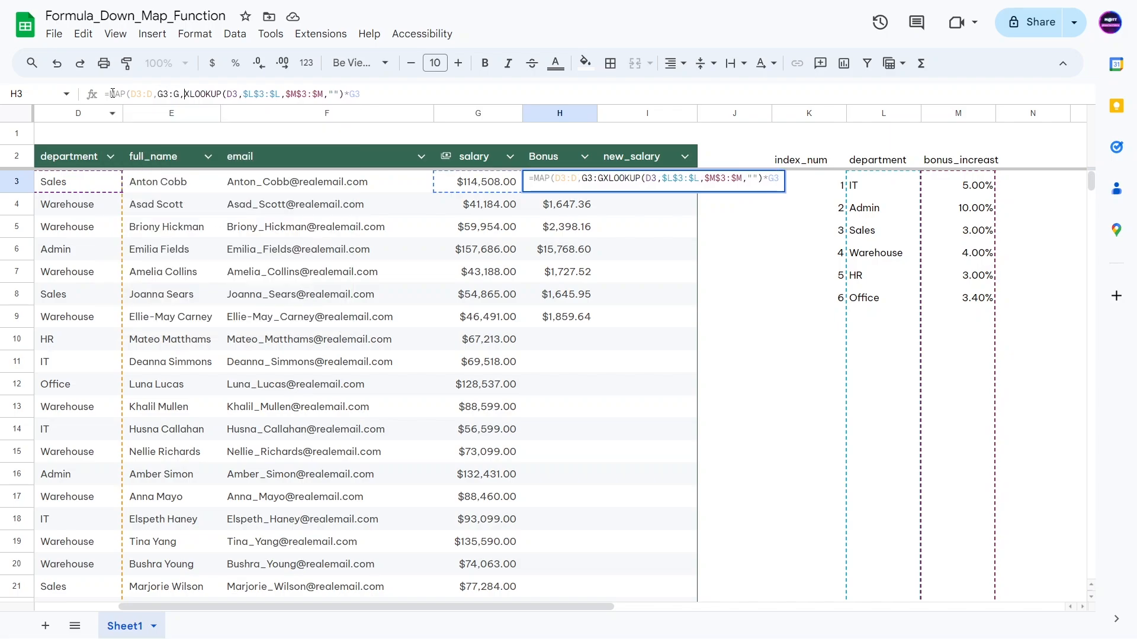
text(LAMBDA()
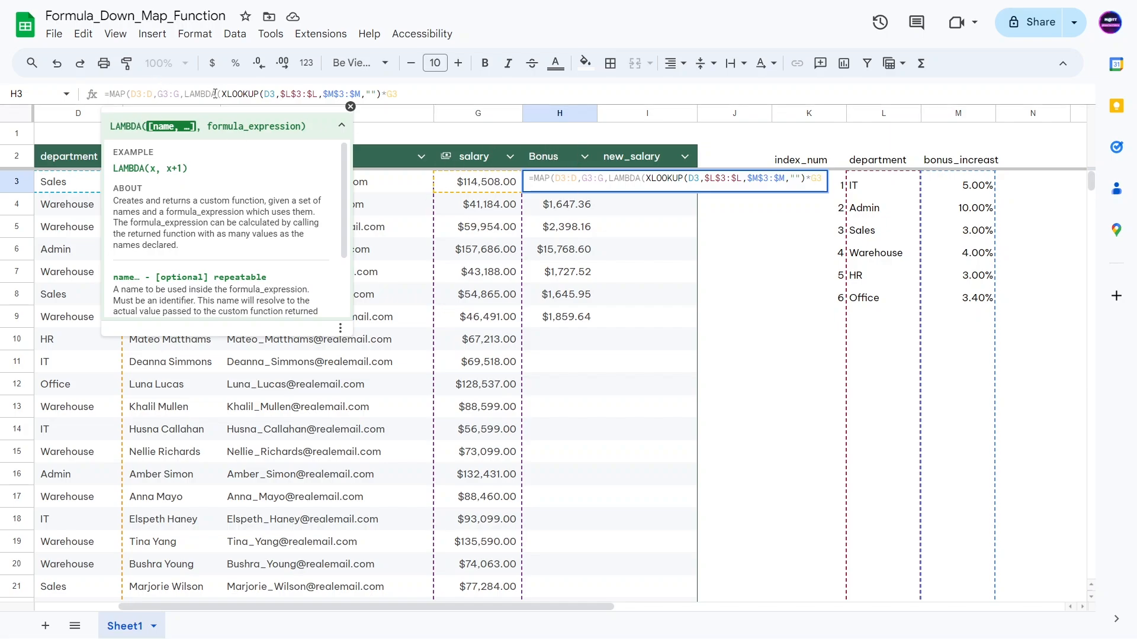
text(department,)
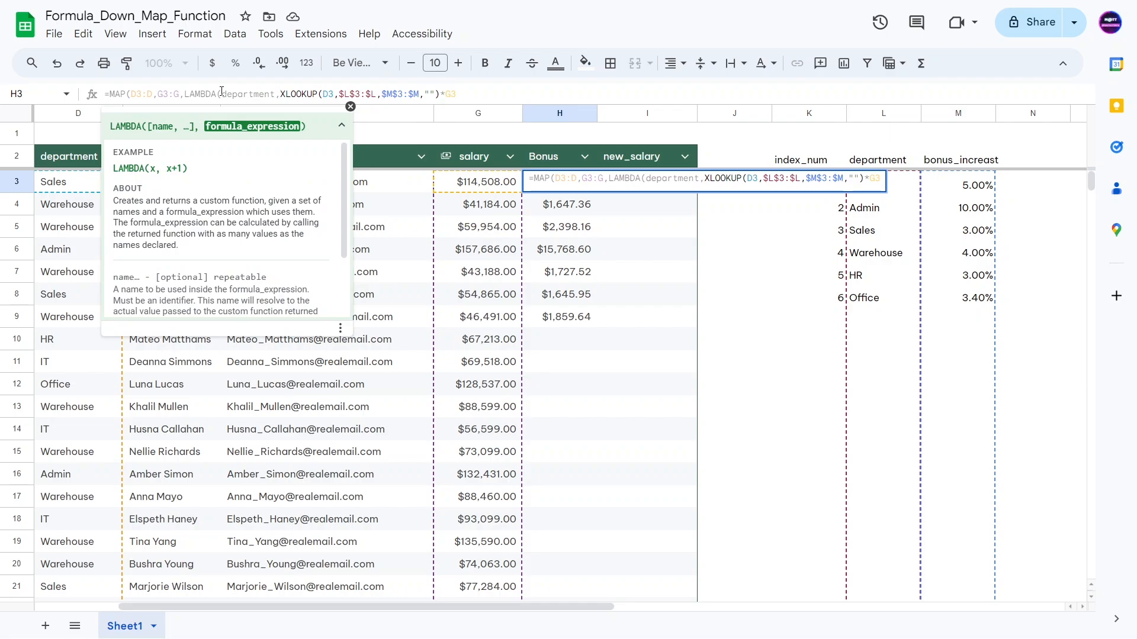
text(salary)
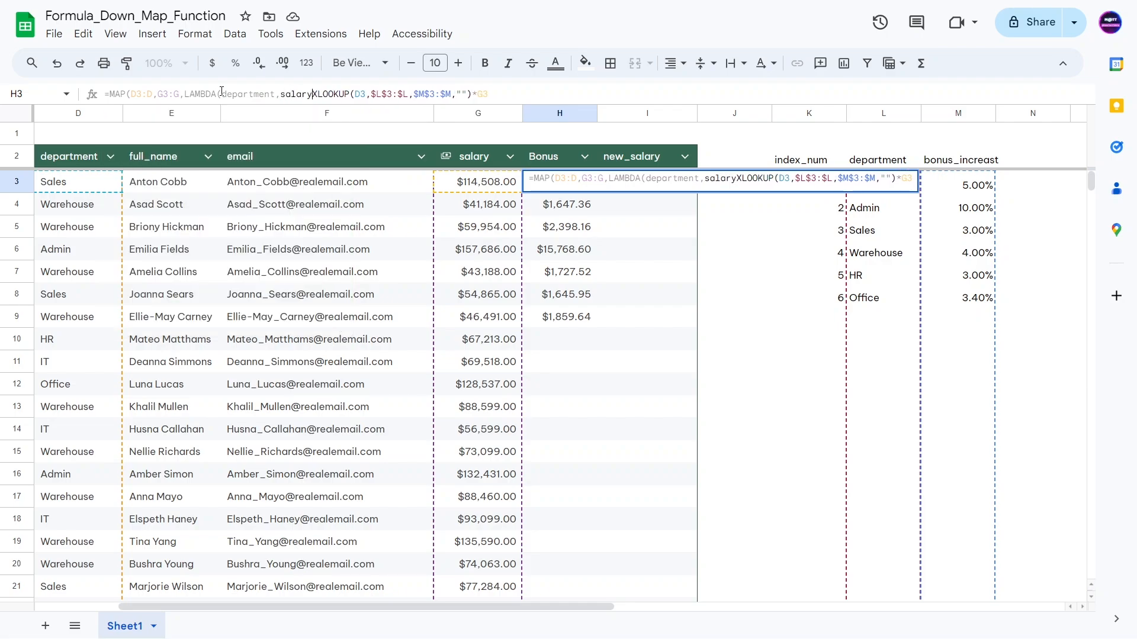
text(,)
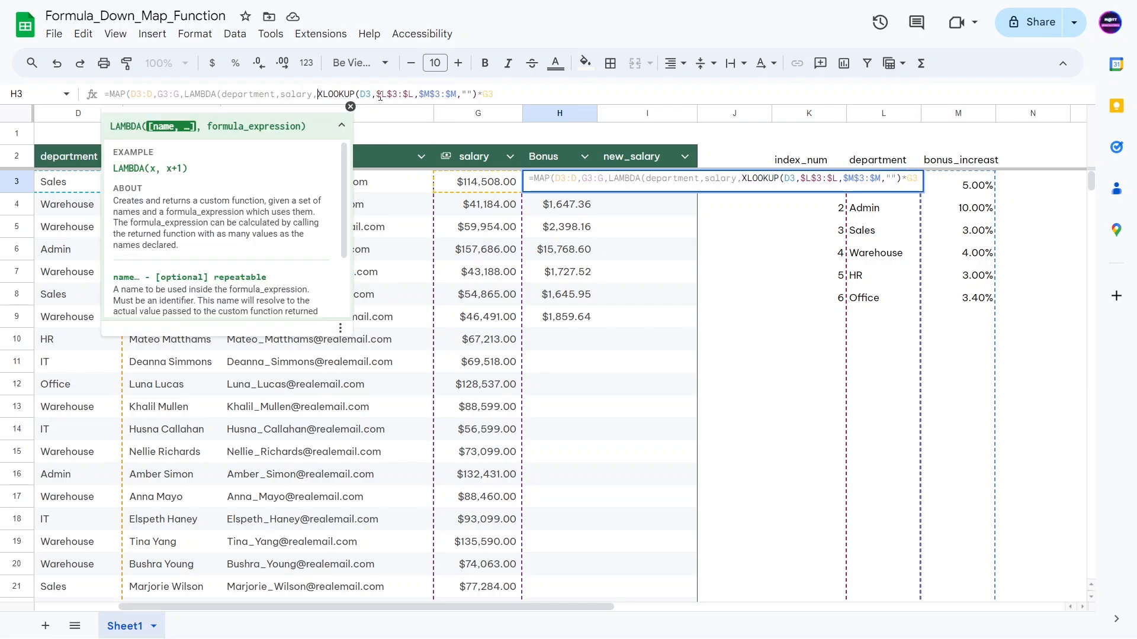
Step: Replace D3 and G3 inside the lookup with department and salary and commit the formula
double_click(371, 94)
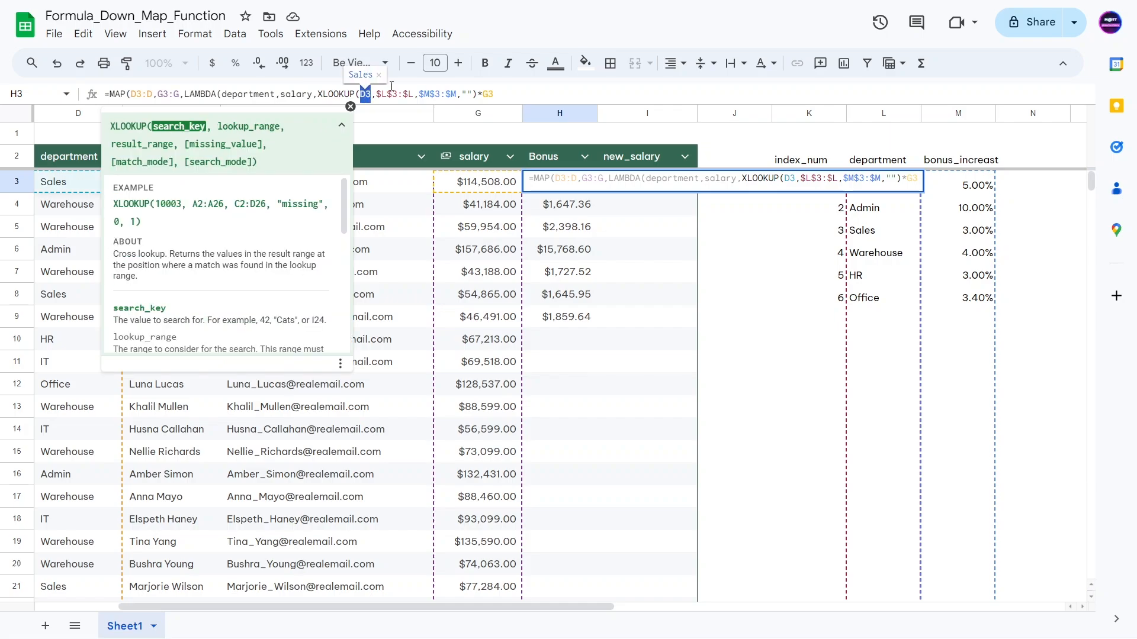
text(deta)
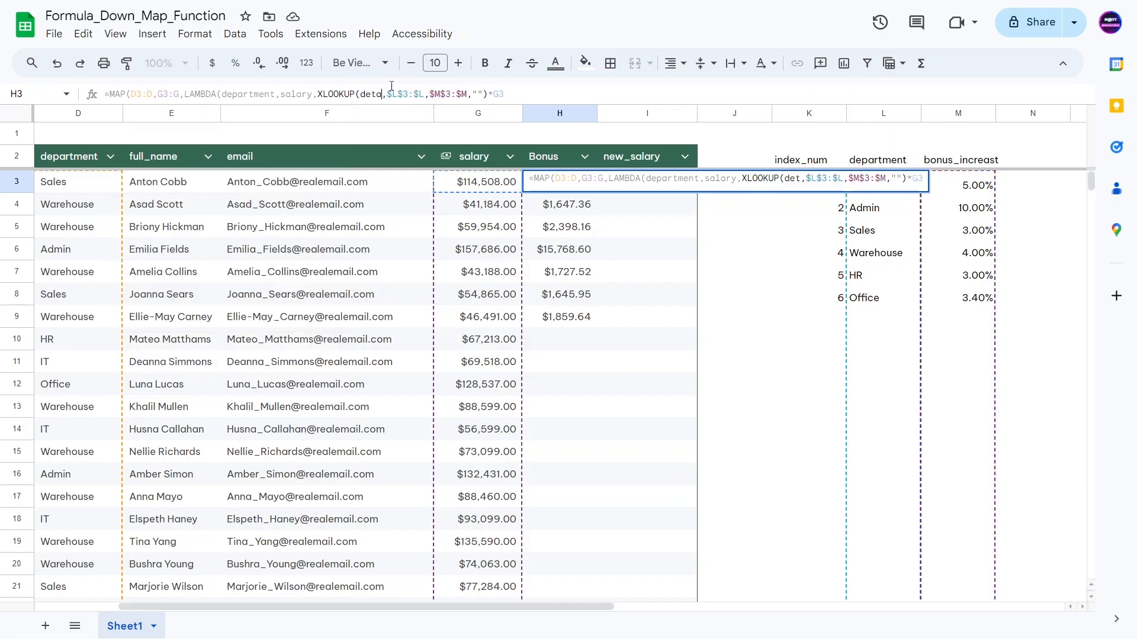
key(BackSpace)
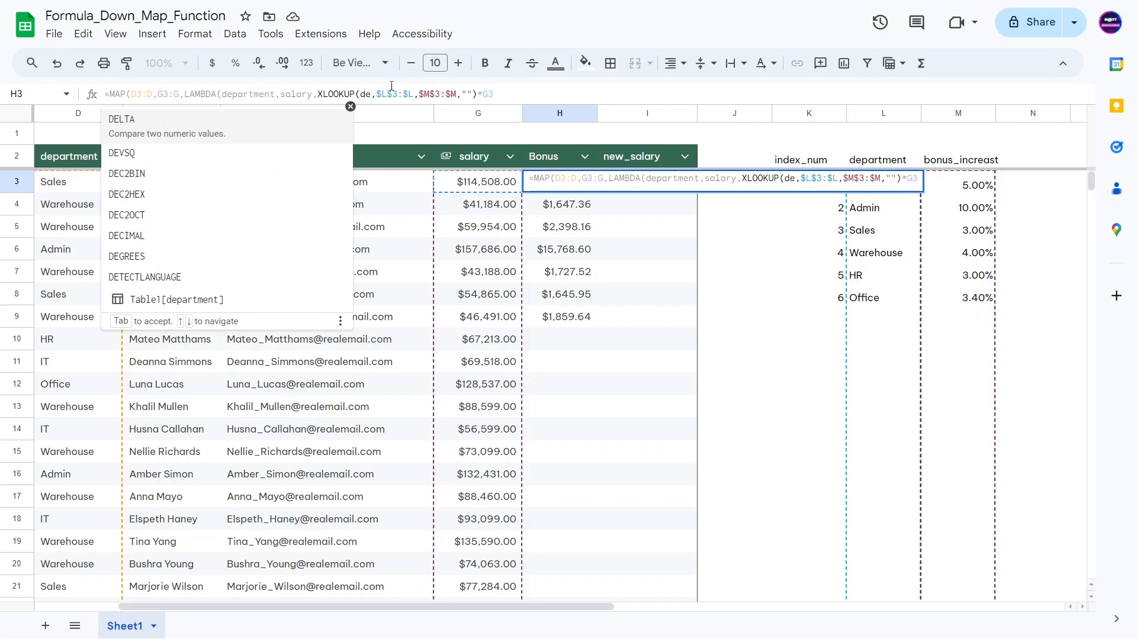
text(partment)
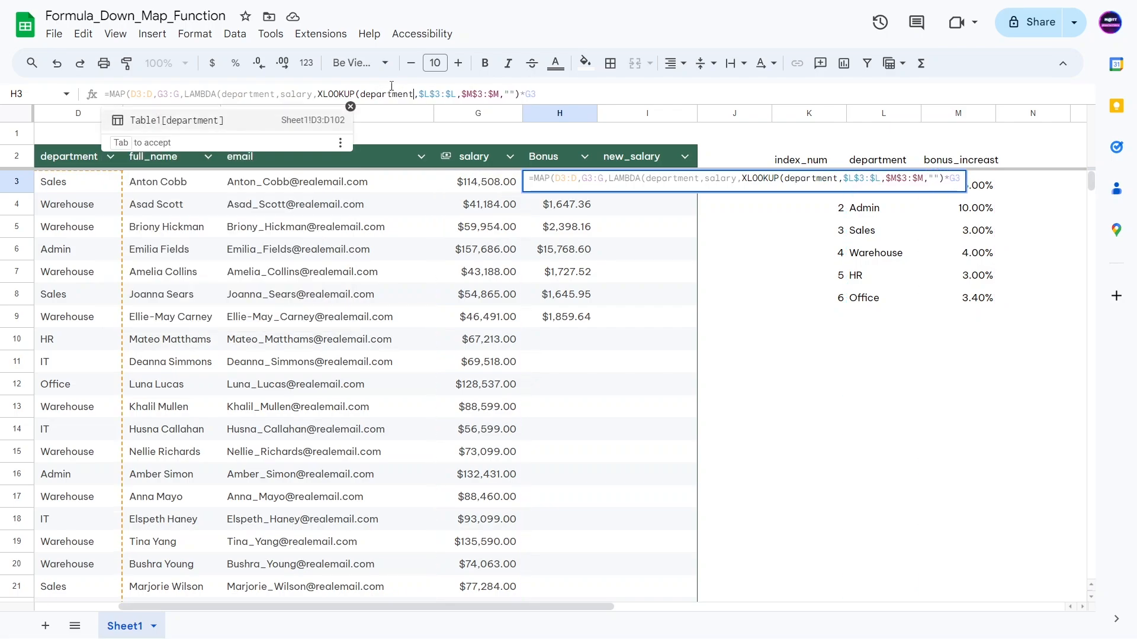
drag(526, 95, 544, 94)
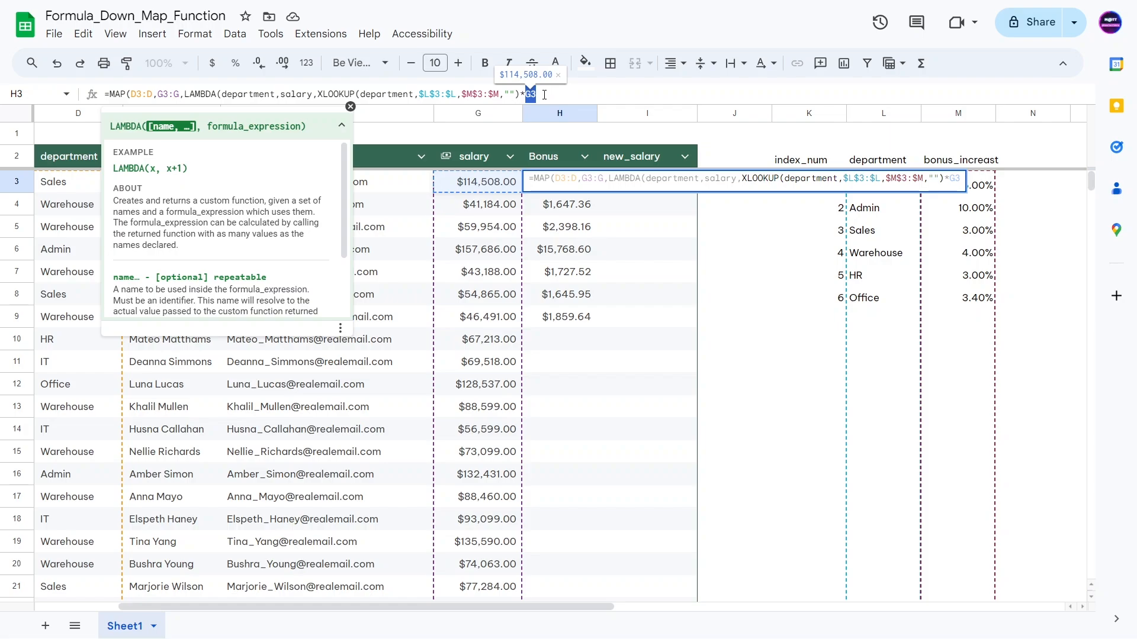
text(salary))
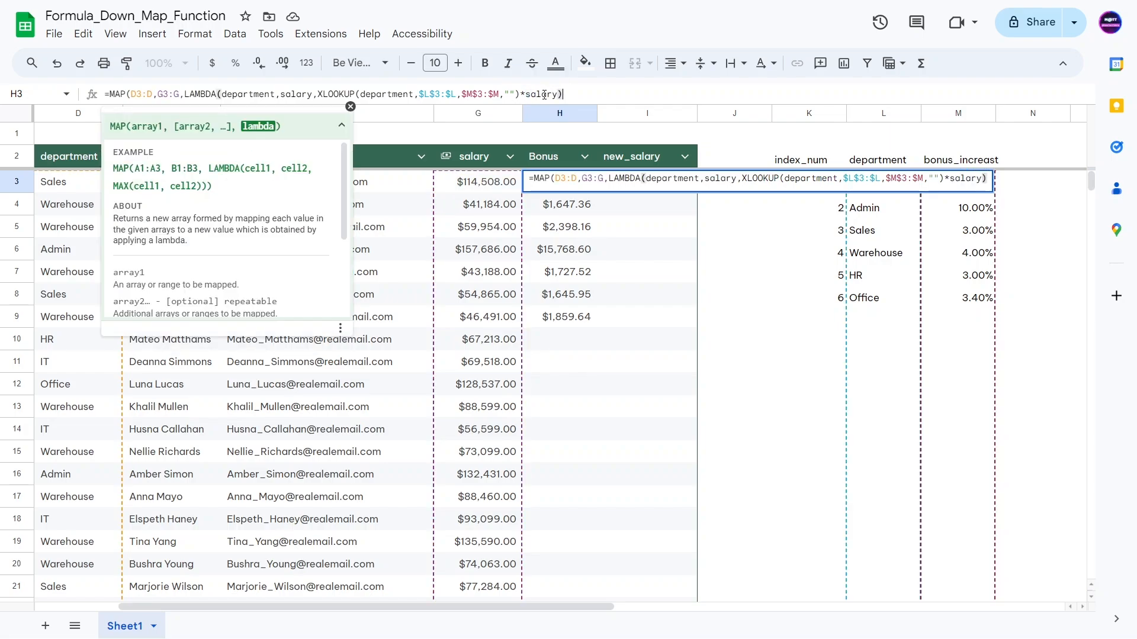
text())
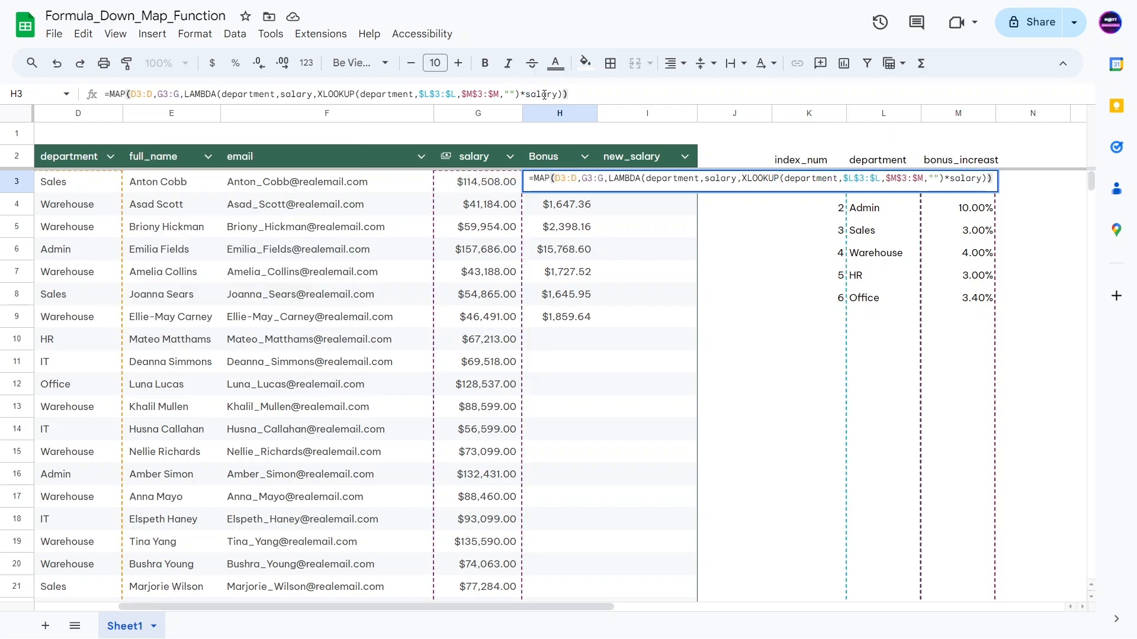
key(Return)
key(Return)
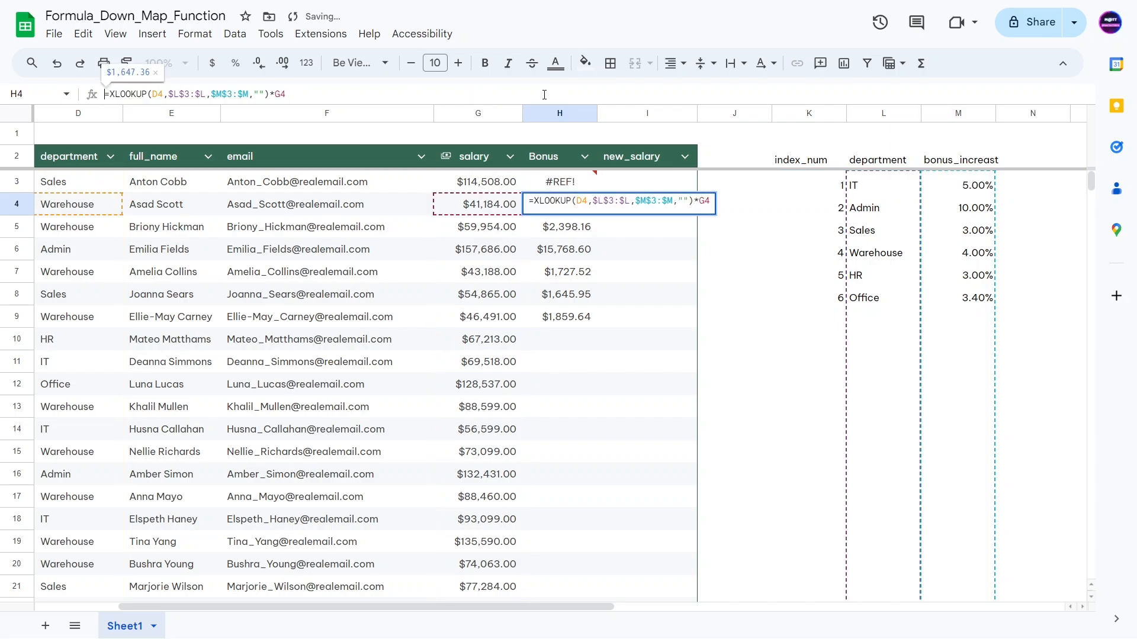
Step: Clear the old bonus values in H4:H10 so the MAP formula spills down
double_click(472, 385)
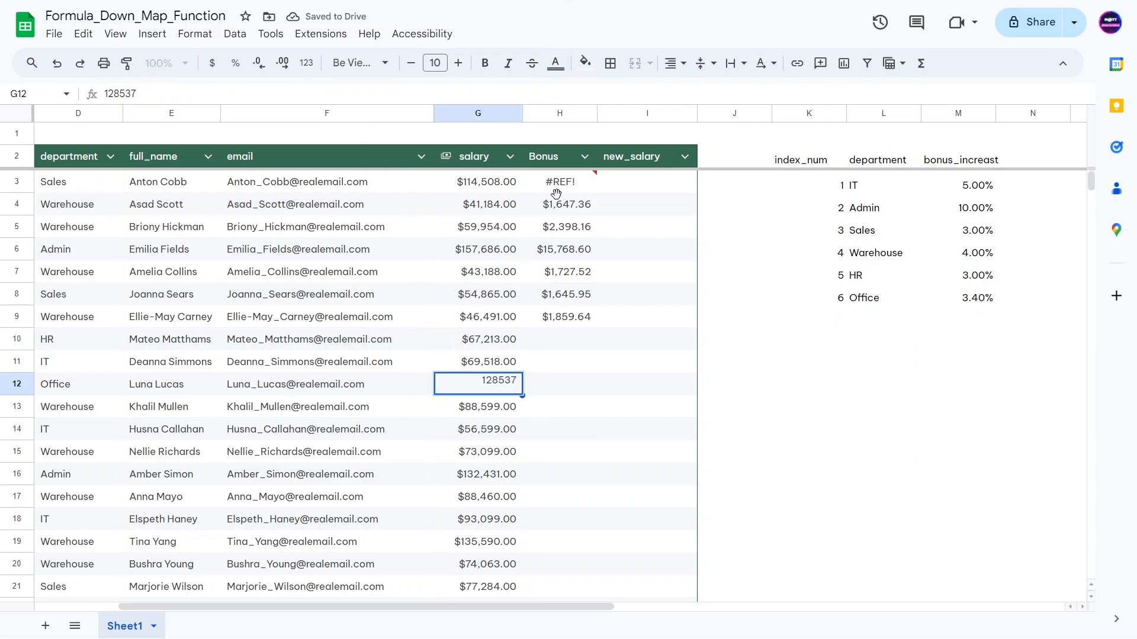
click(558, 206)
drag(579, 349, 563, 204)
key(Delete)
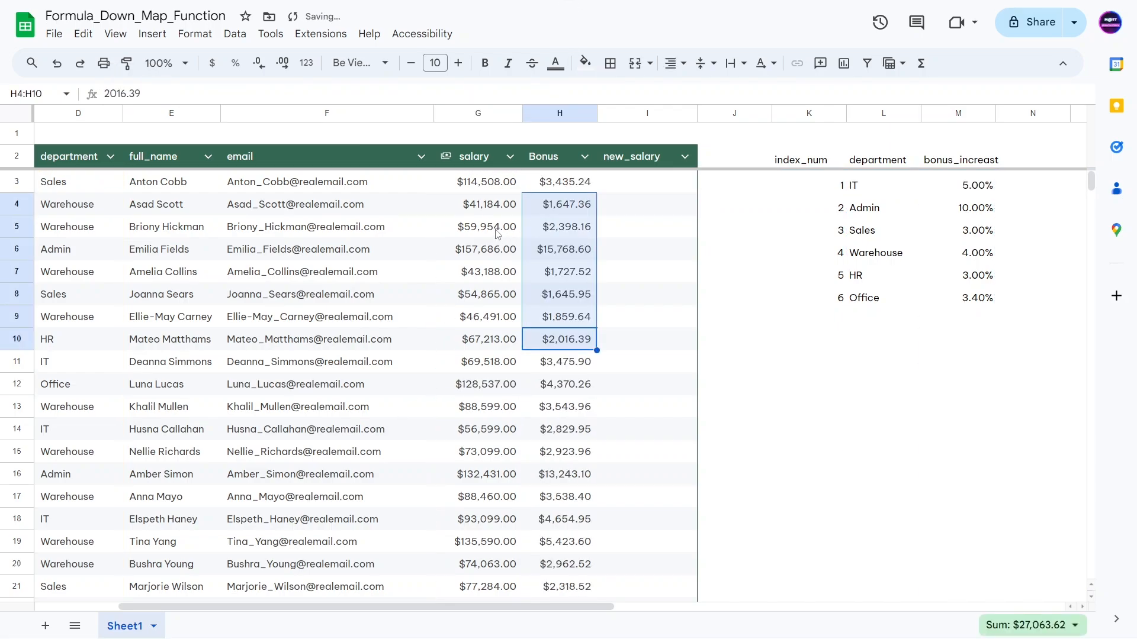
click(500, 234)
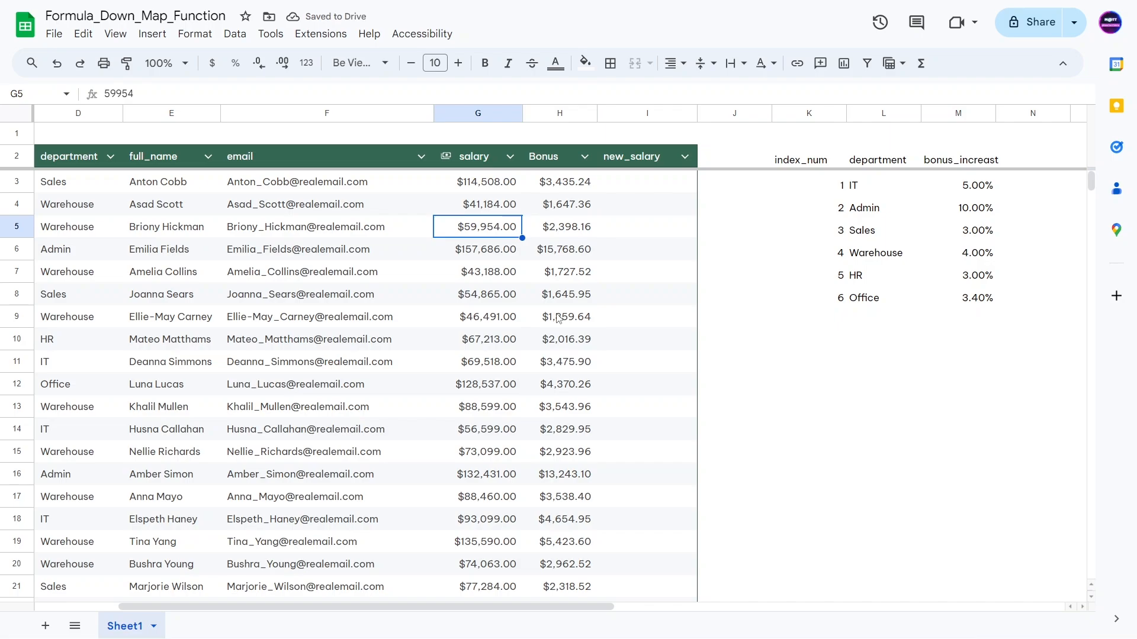
Step: Scroll through the Bonus column to verify the spilled bonuses down to the last employee
scroll(574, 312, down, 20)
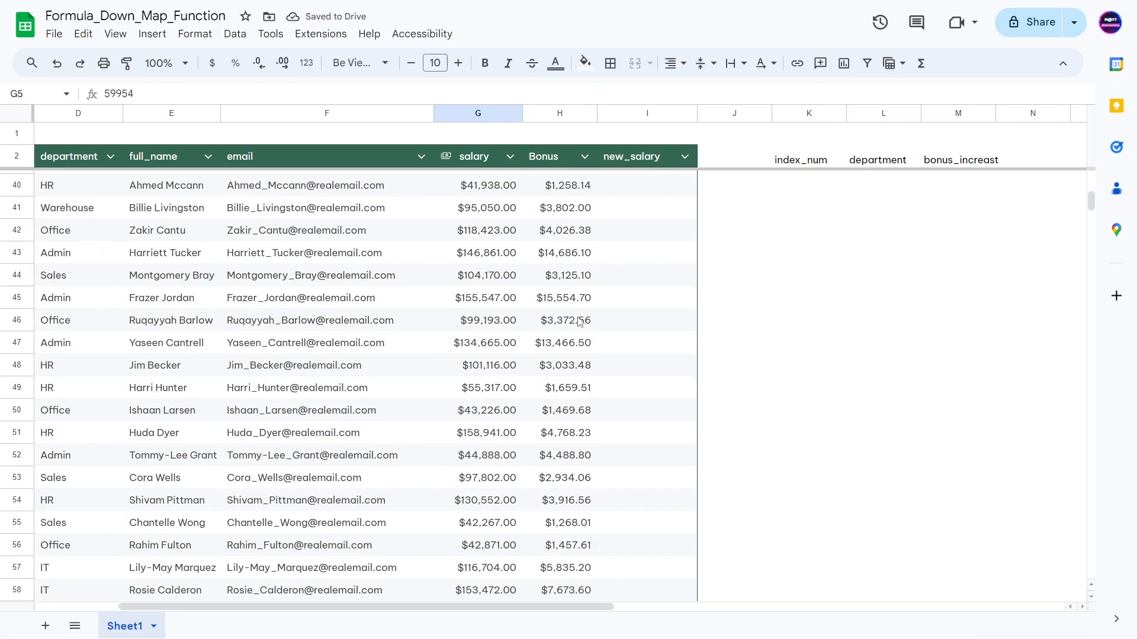
scroll(577, 338, down, 10)
scroll(574, 349, up, 5)
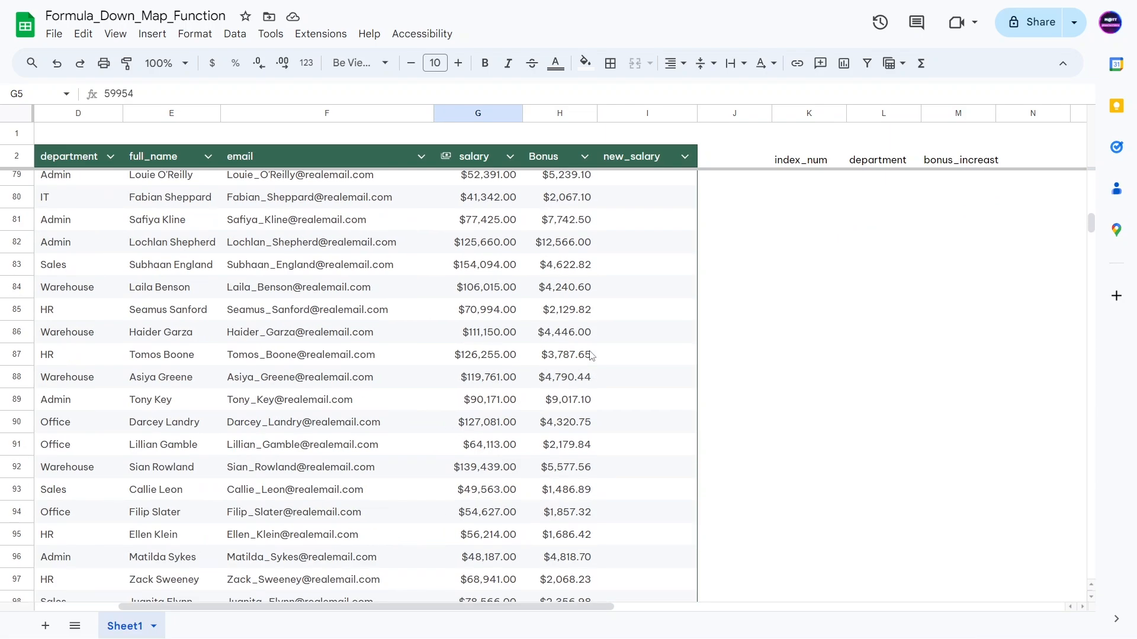
scroll(570, 365, down, 6)
click(569, 340)
click(569, 355)
scroll(586, 337, up, 10)
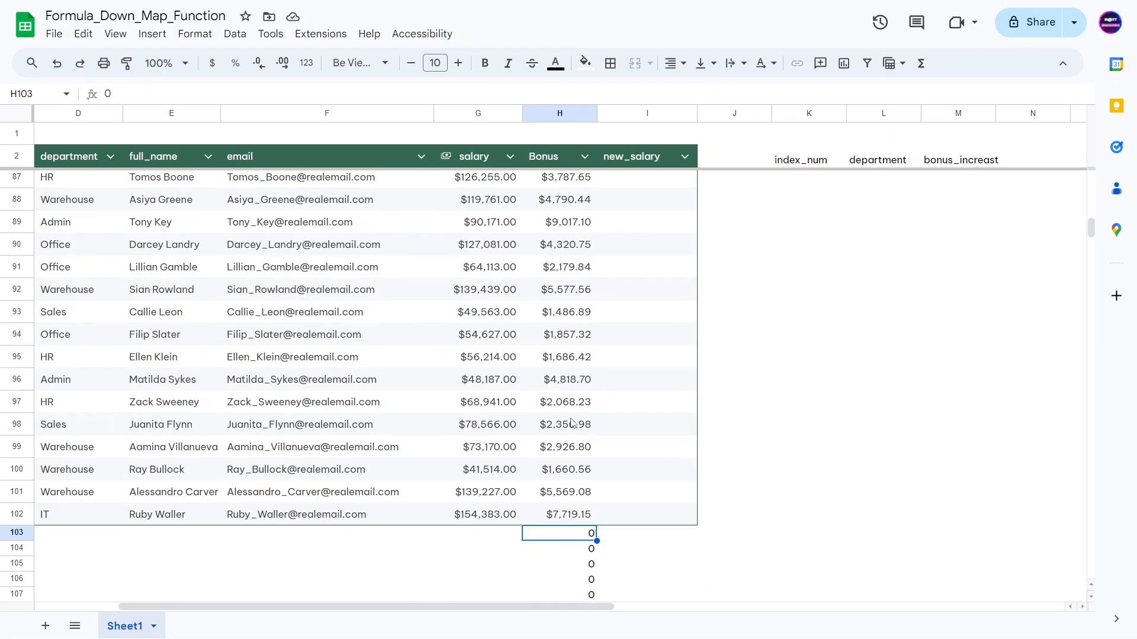
scroll(601, 320, up, 4)
click(572, 207)
key(ctrl+Up)
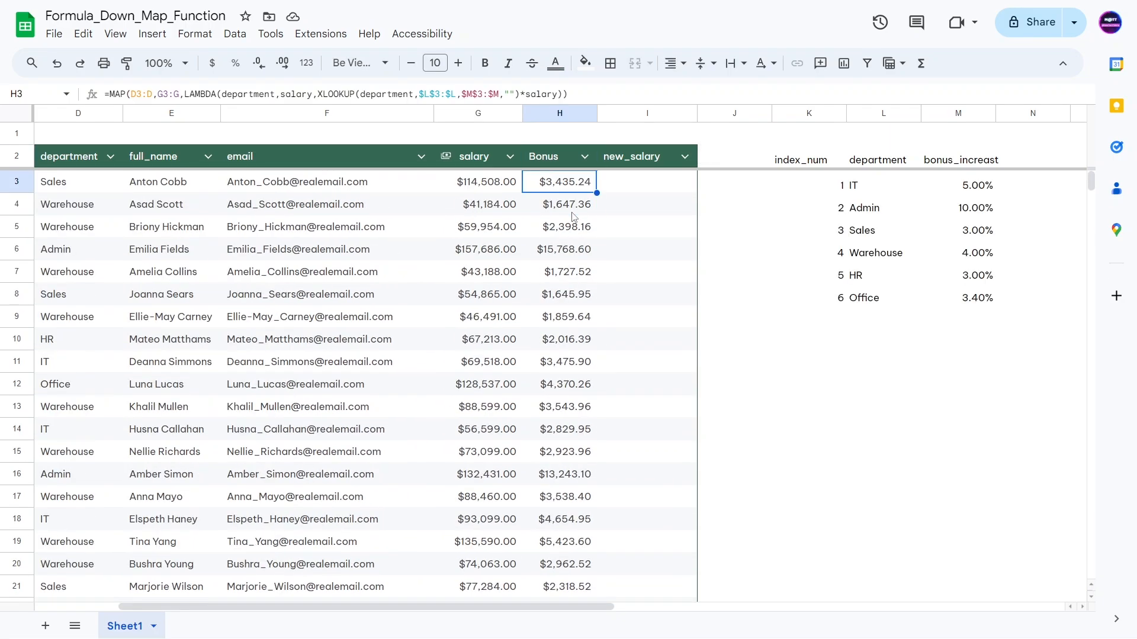
Step: Wrap H3's XLOOKUP in IF(ISNUMBER(Salary), …, "") and dismiss the parenthesis error
click(560, 95)
click(315, 94)
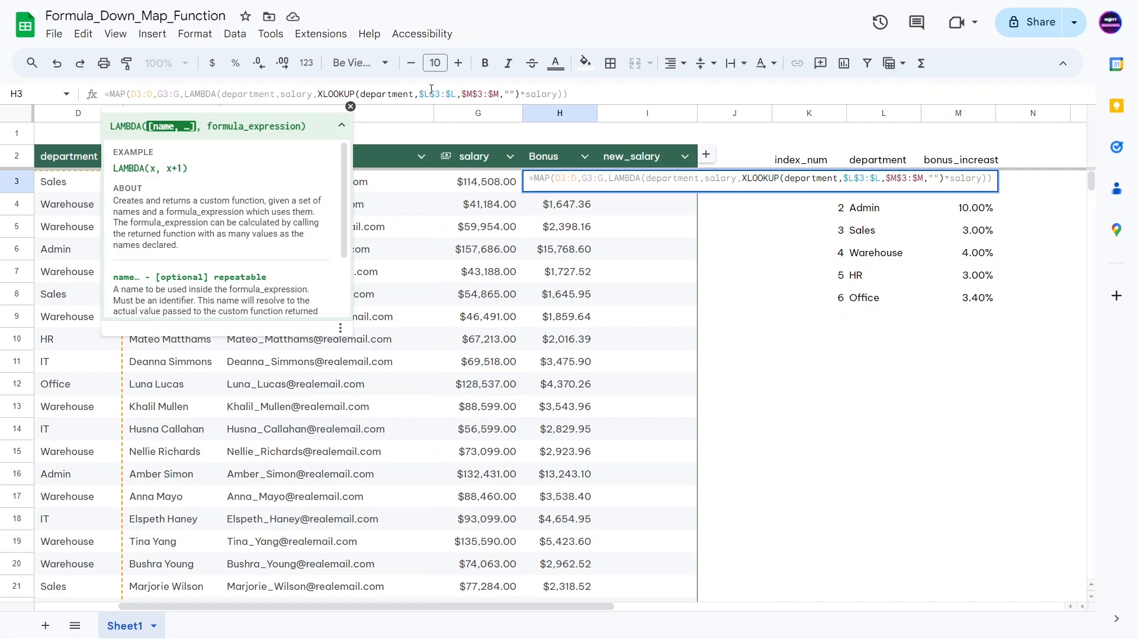
text(IF()
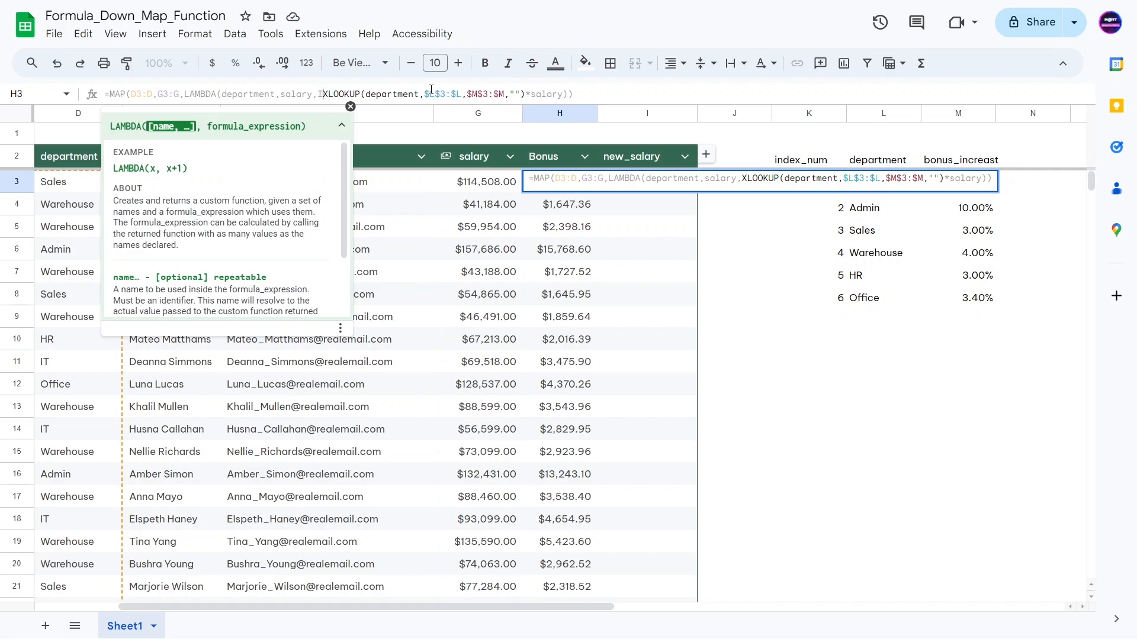
text(ISNUMBER)
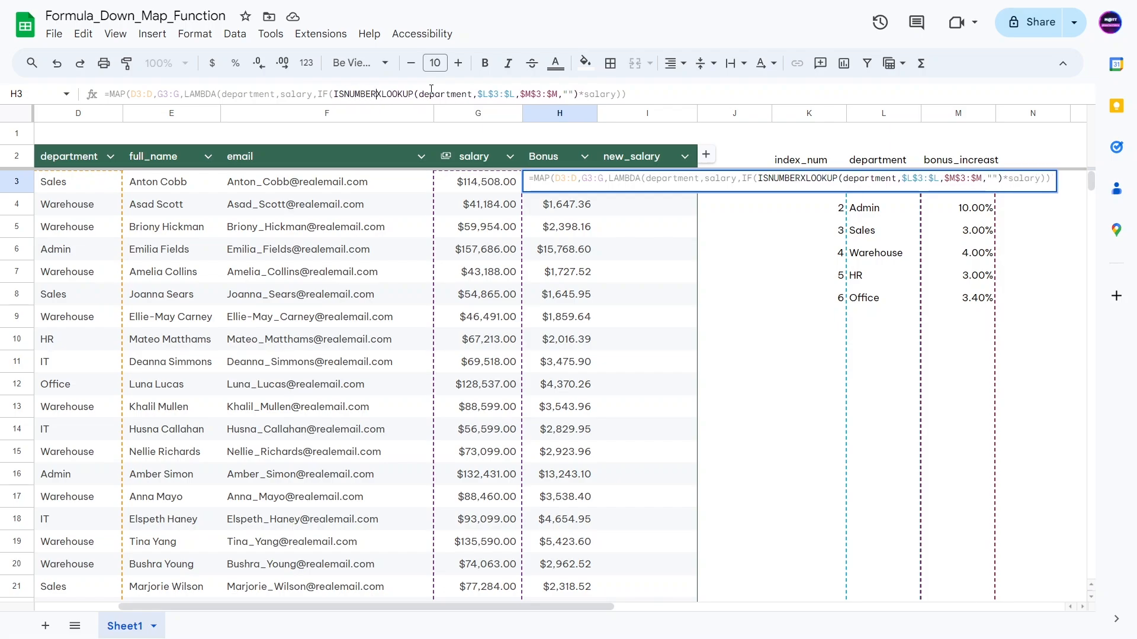
text((S)
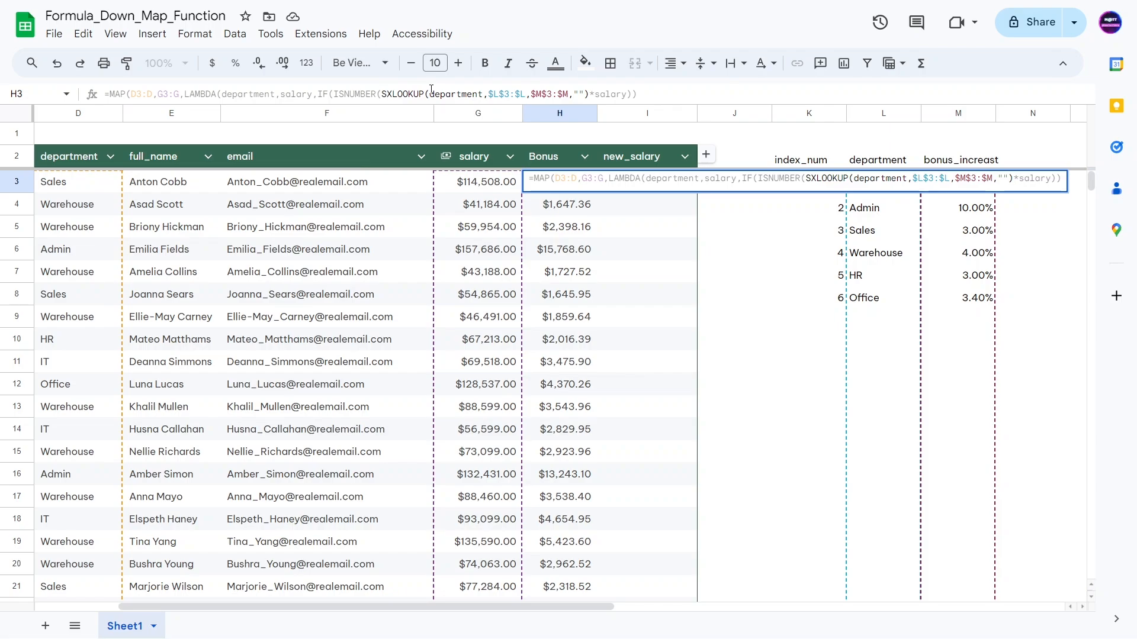
text(alary))
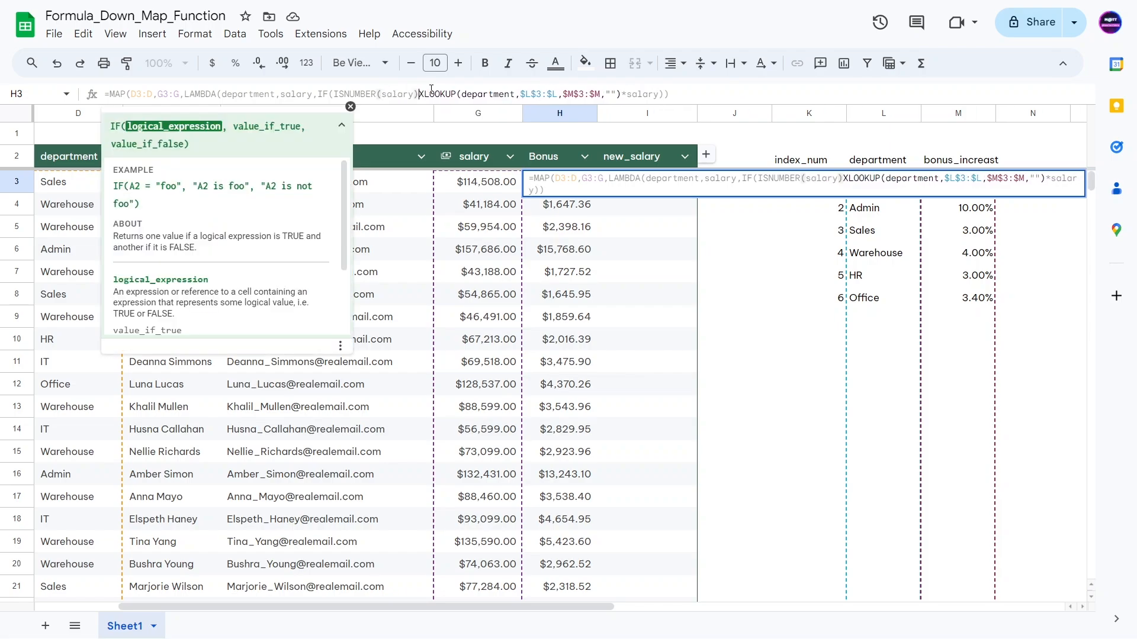
text(,)
click(665, 93)
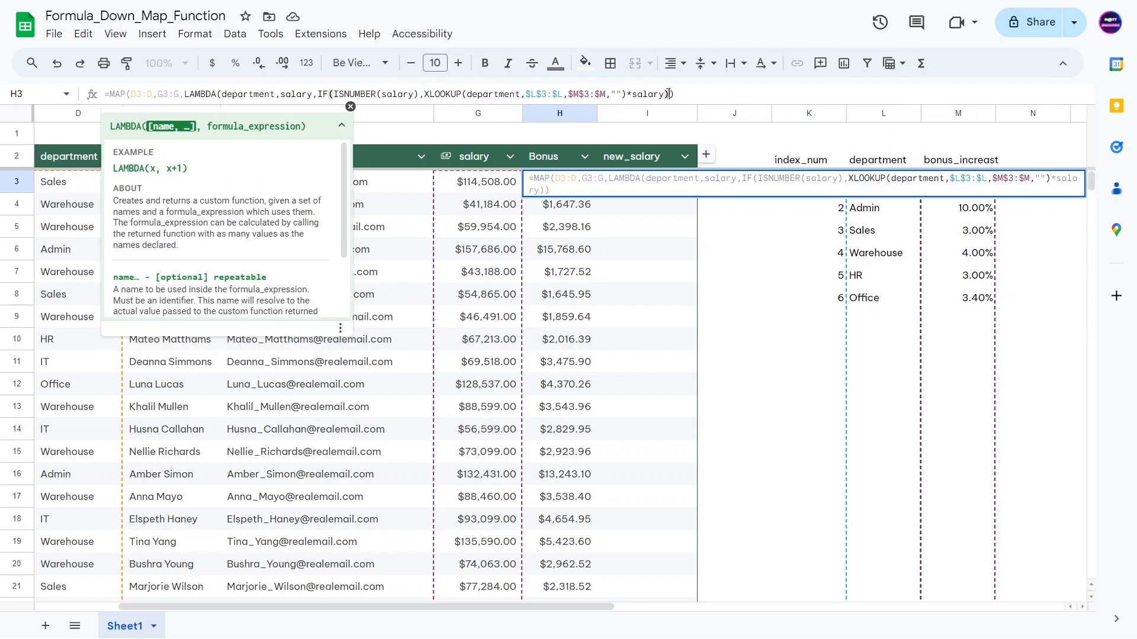
text(, )
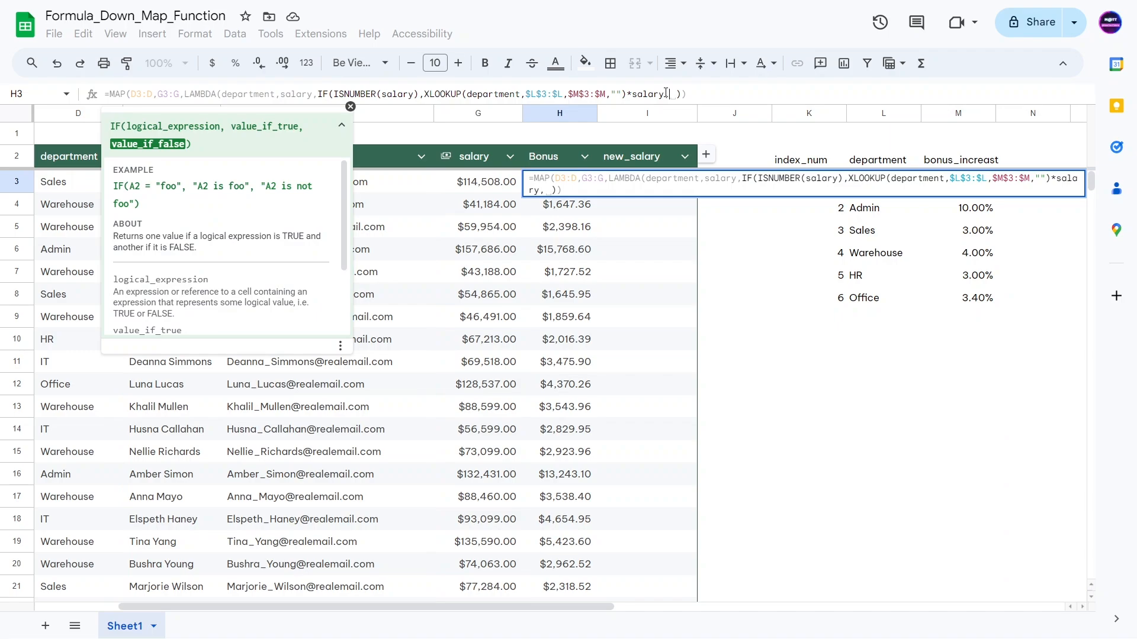
text("")
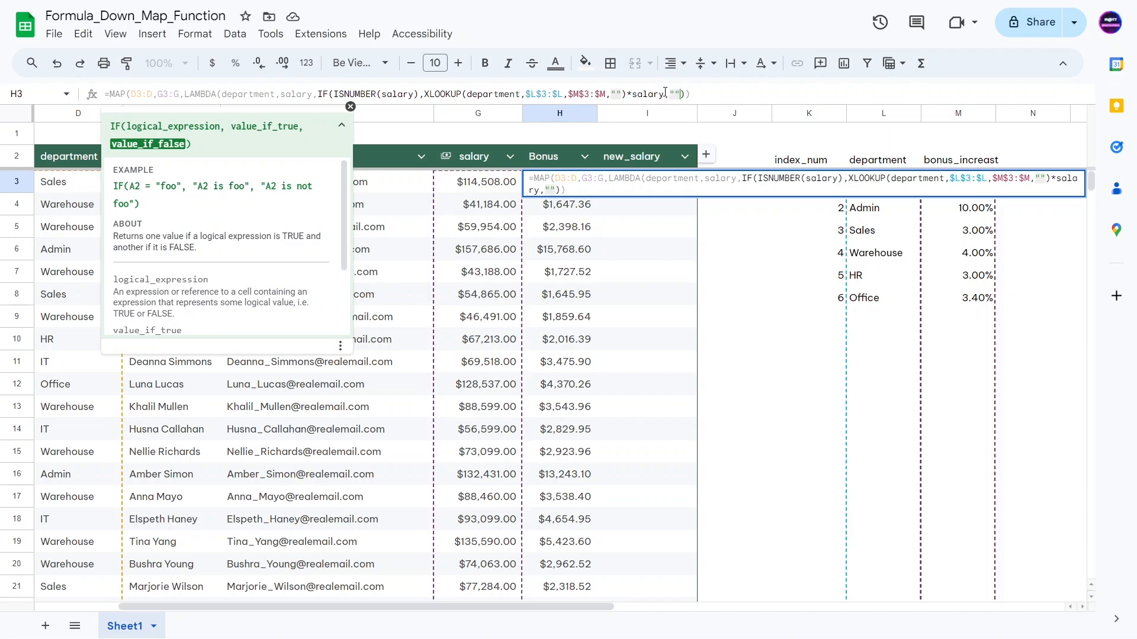
click(687, 93)
text())
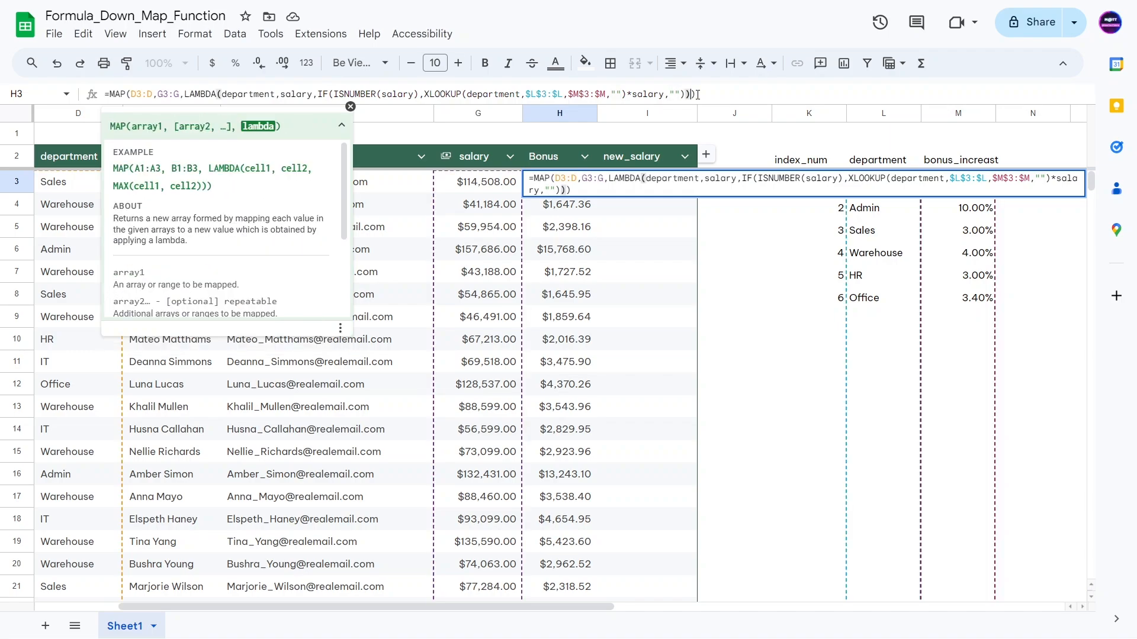
text())
key(Return)
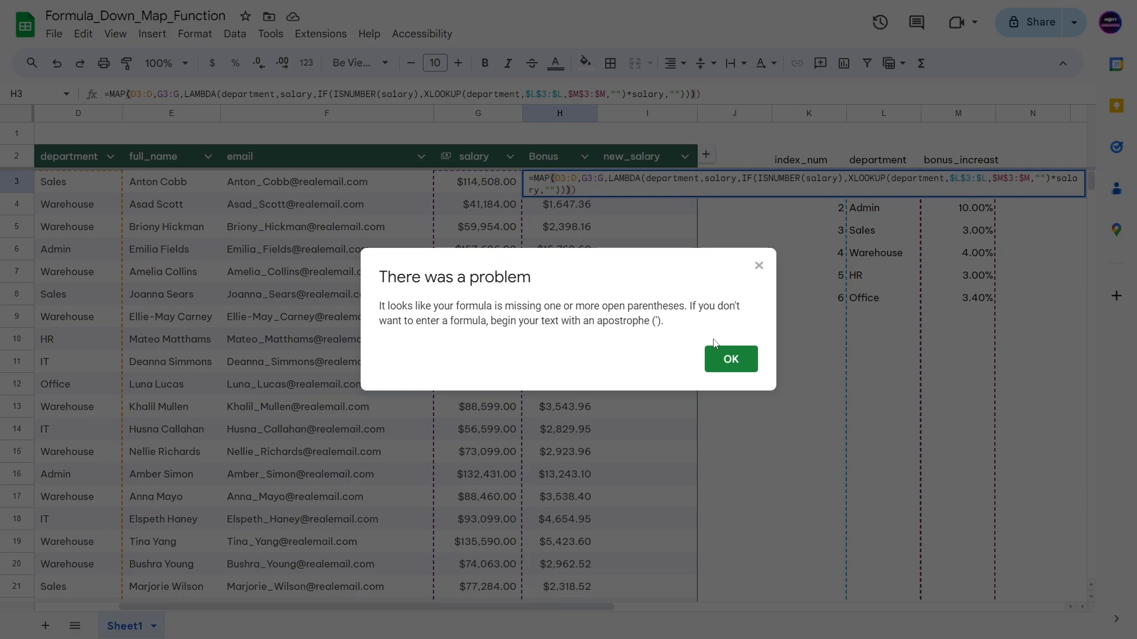
click(730, 358)
Step: Remove the extra closing parenthesis from the bonus formula and check how far the Bonus column spills
key(BackSpace)
key(Return)
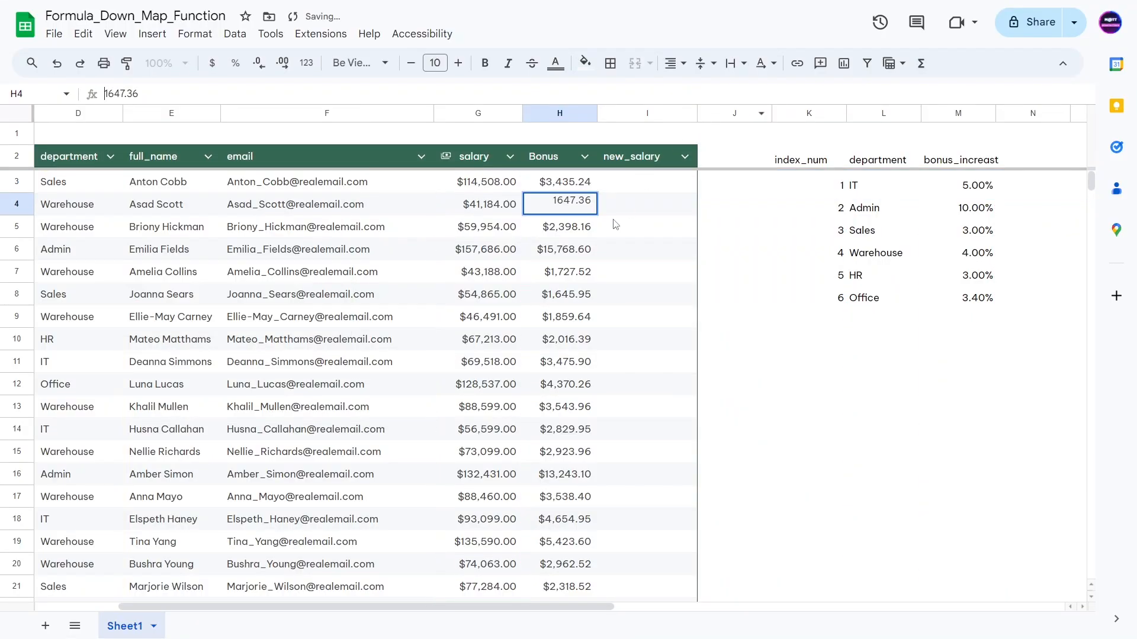
double_click(584, 277)
scroll(582, 290, down, 13)
click(567, 321)
key(ctrl+Down)
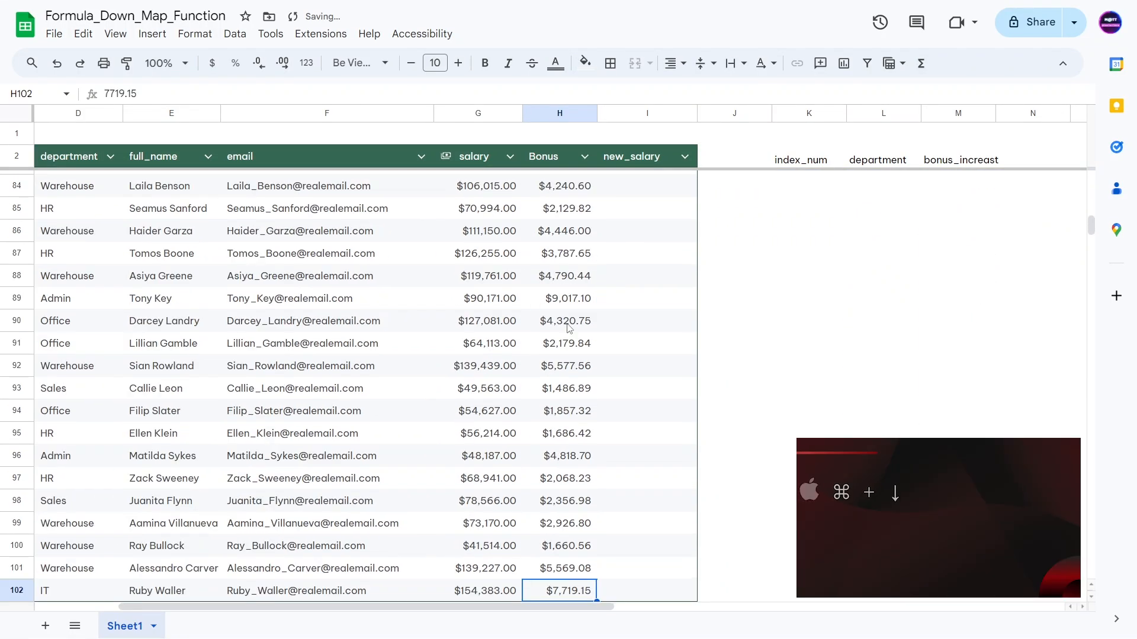
key(Down)
key(Down)
key(Down)
key(ctrl+Up)
key(ctrl+Up)
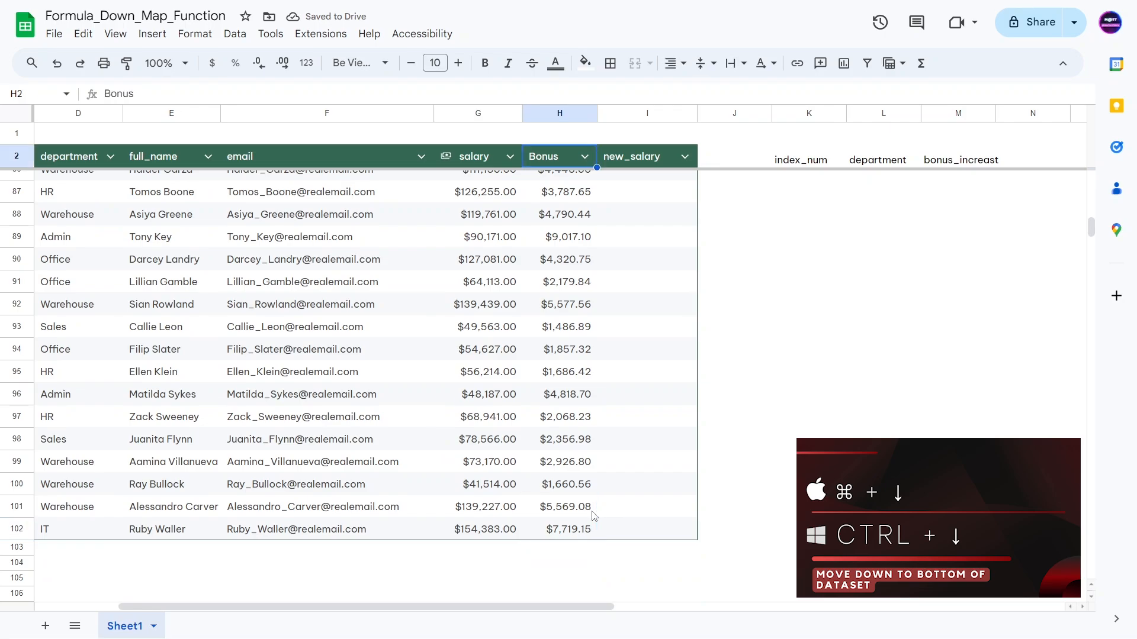
key(Down)
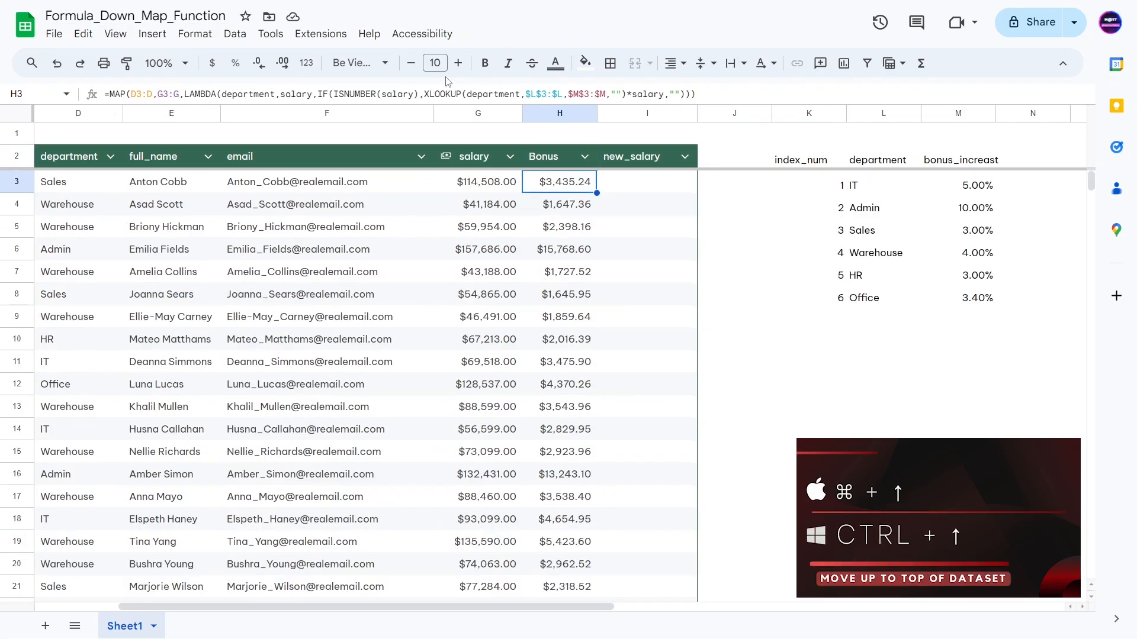
Step: Delete the empty "" if-false value from the bonus formula's IF
drag(425, 94, 667, 95)
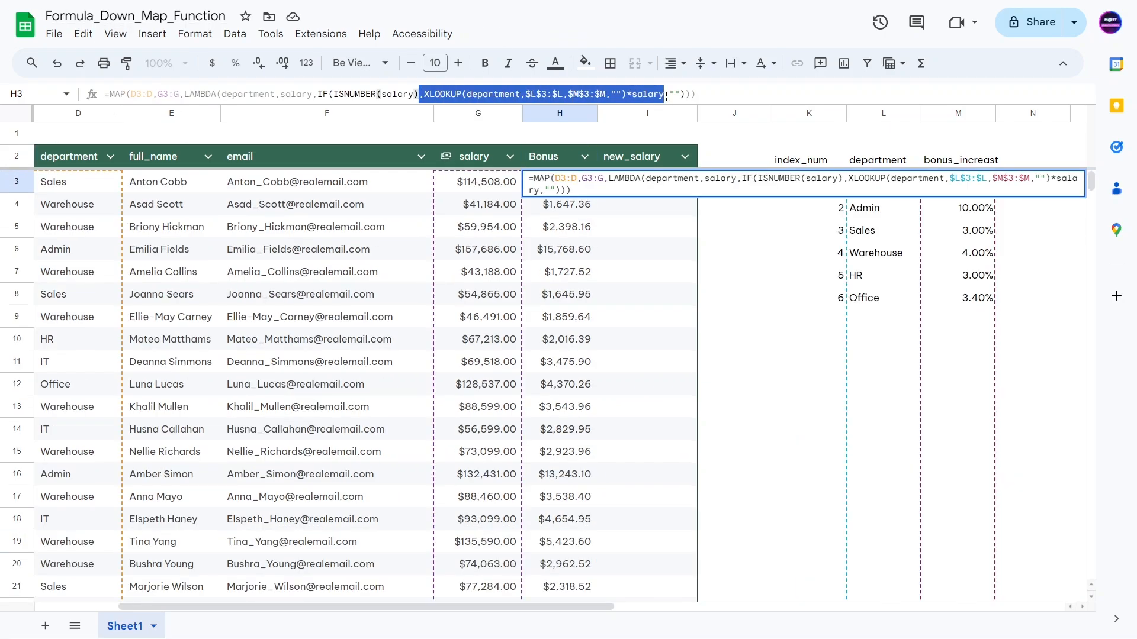
click(667, 95)
key(ctrl+shift+Left)
key(ctrl+shift+Left)
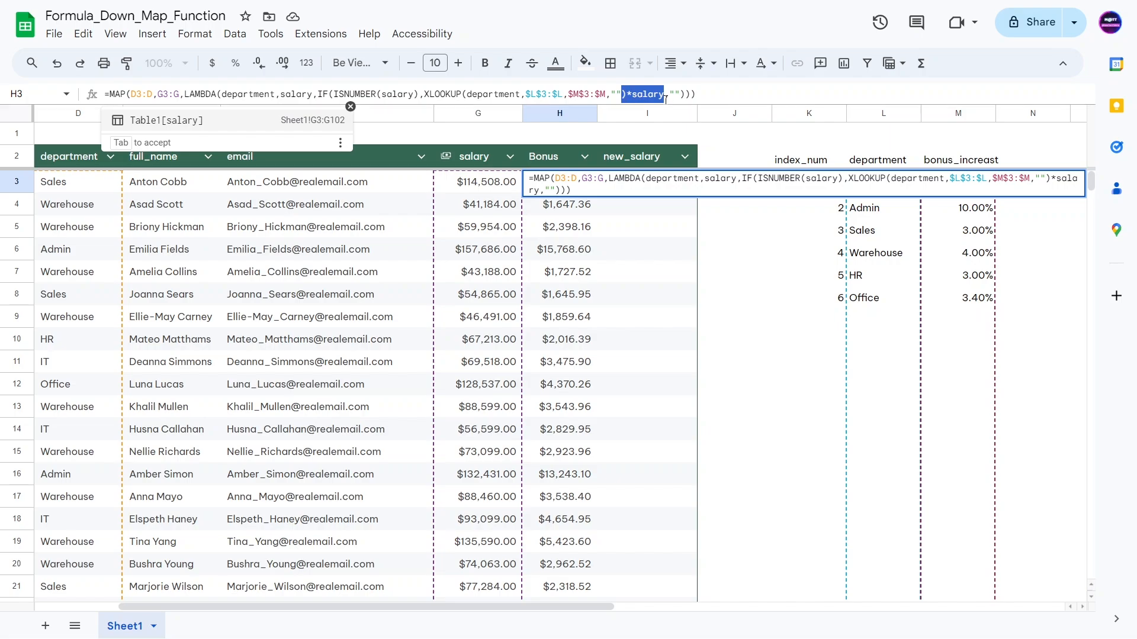
drag(669, 93, 671, 94)
key(BackSpace)
key(Return)
key(Return)
key(Return)
key(Return)
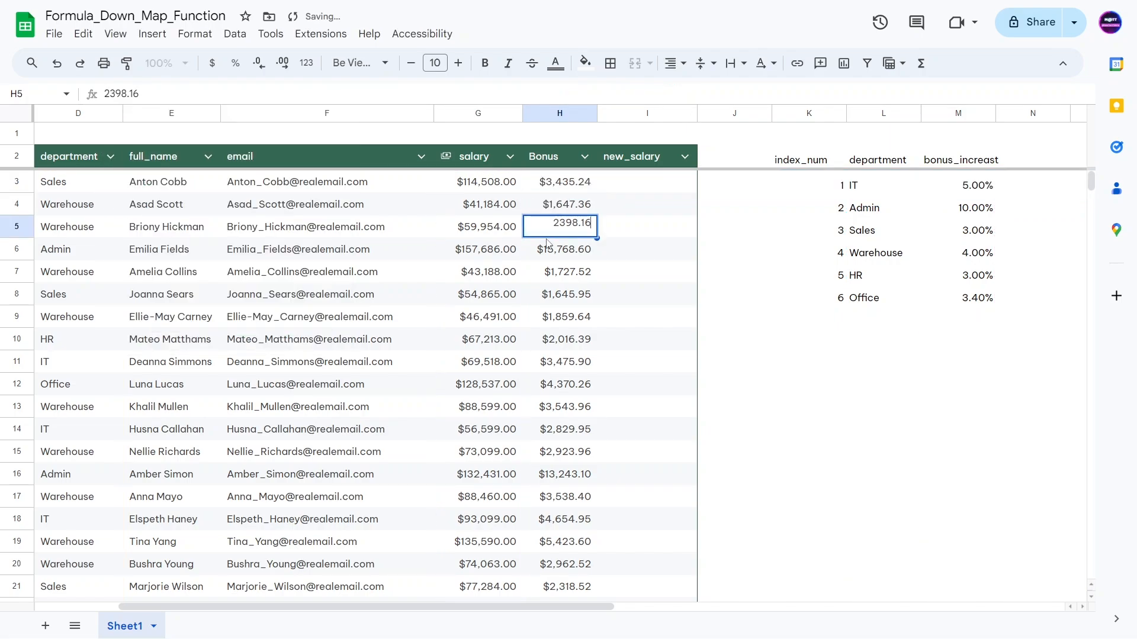
Step: Verify the Bonus column now ends at $7,719.15 in H102 with nothing below
key(Escape)
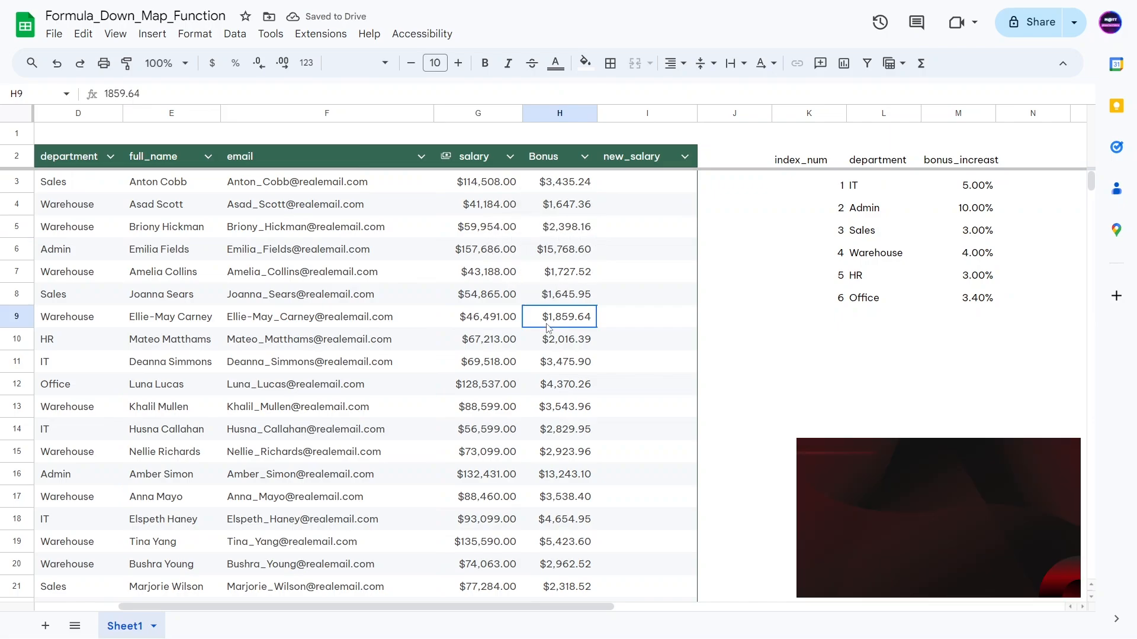
key(ctrl+Down)
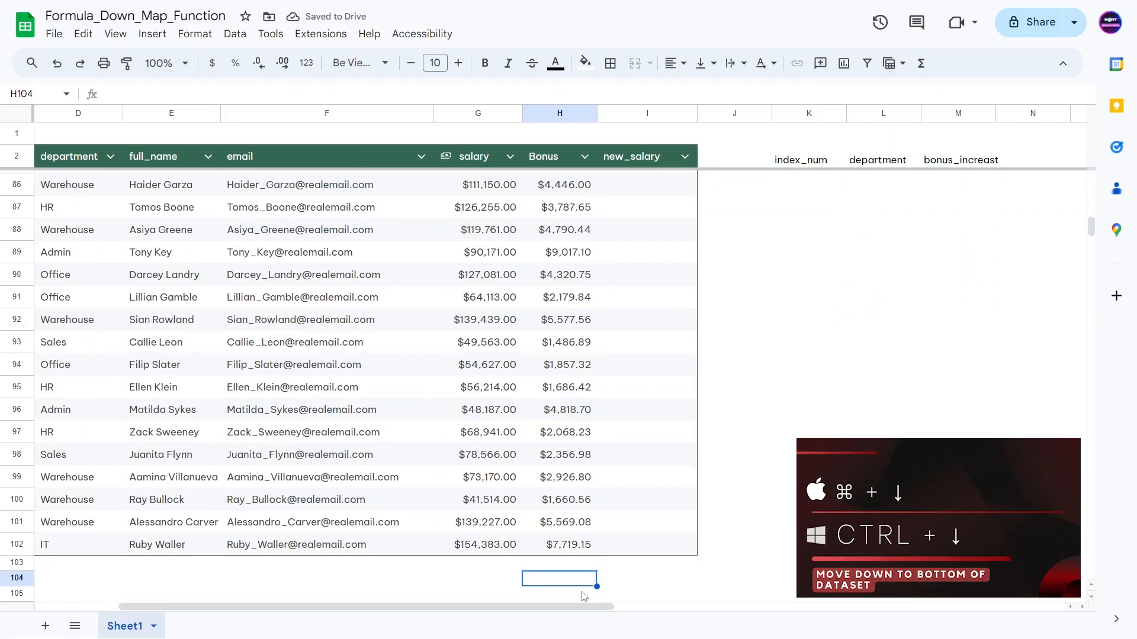
click(564, 545)
scroll(568, 450, up, 10)
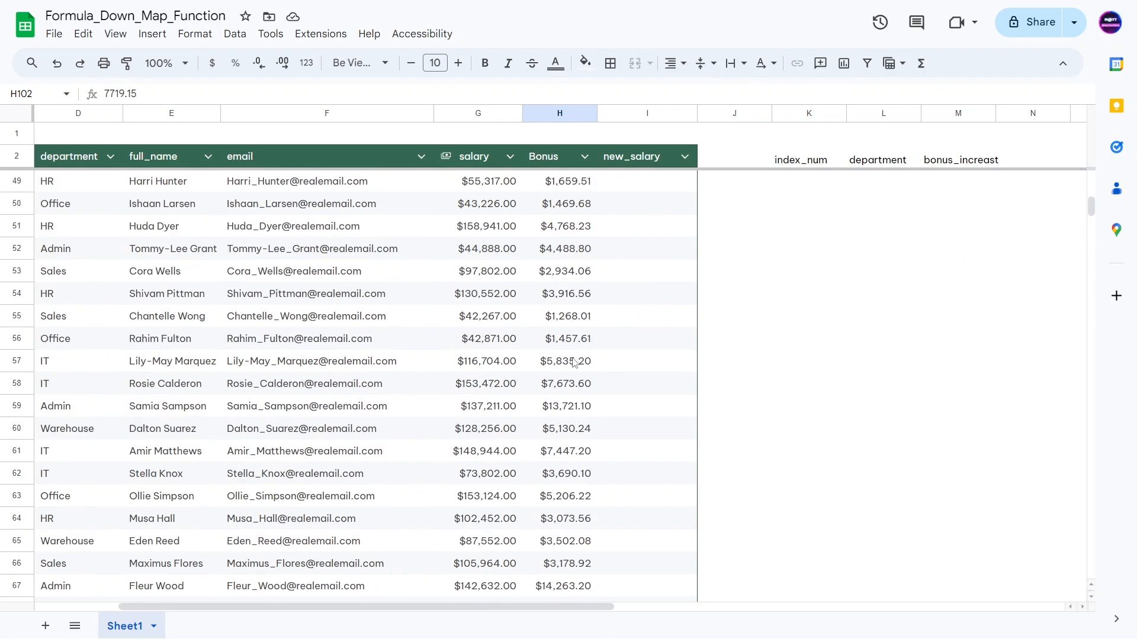
key(ctrl+Up)
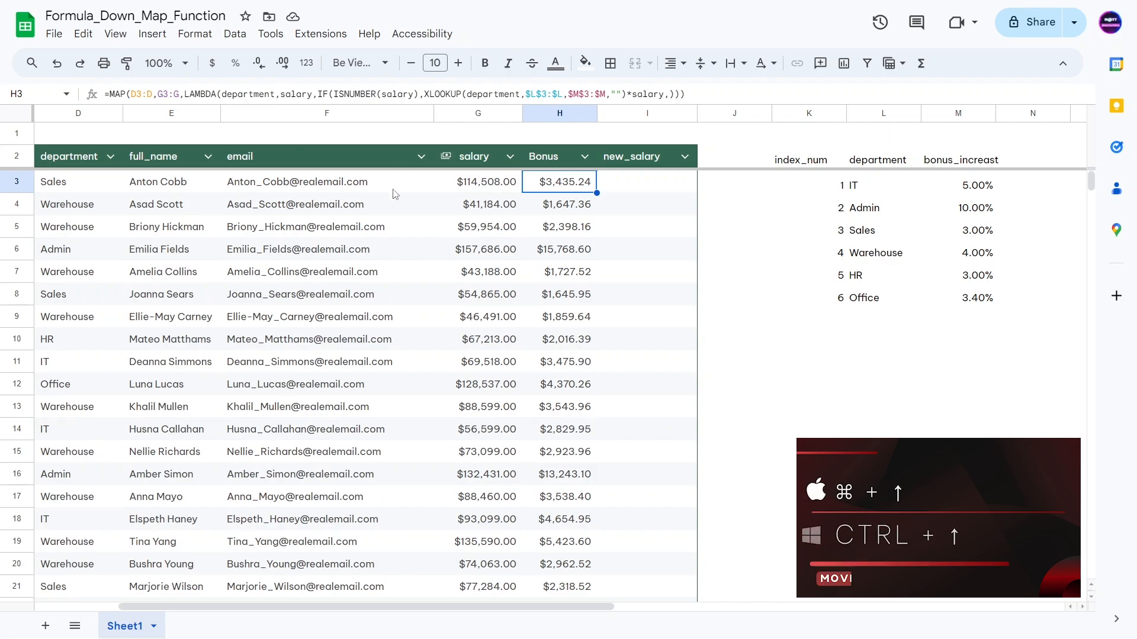
key(Right)
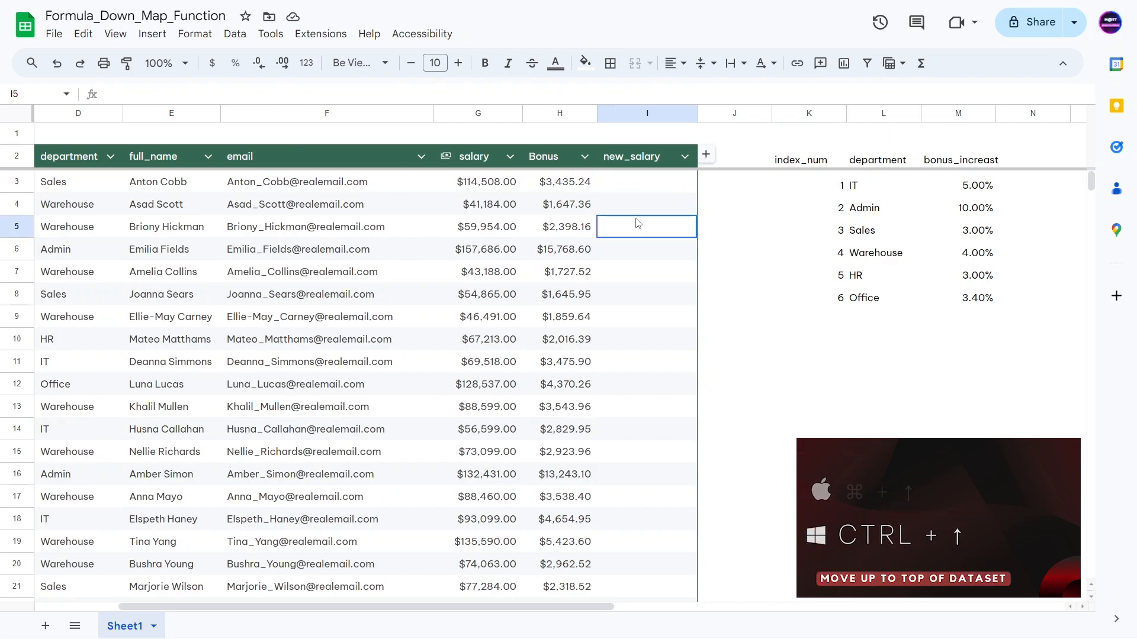
click(668, 240)
click(637, 187)
click(556, 191)
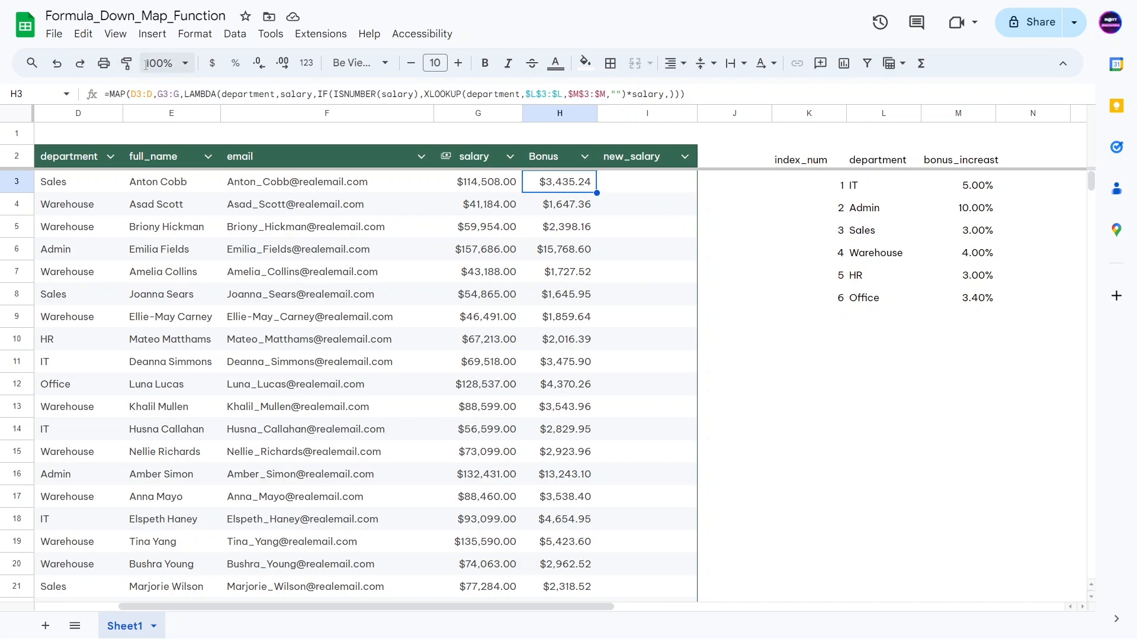
Step: Copy H3's bonus MAP formula and paste it into new_salary cell I3
triple_click(201, 94)
key(super+c)
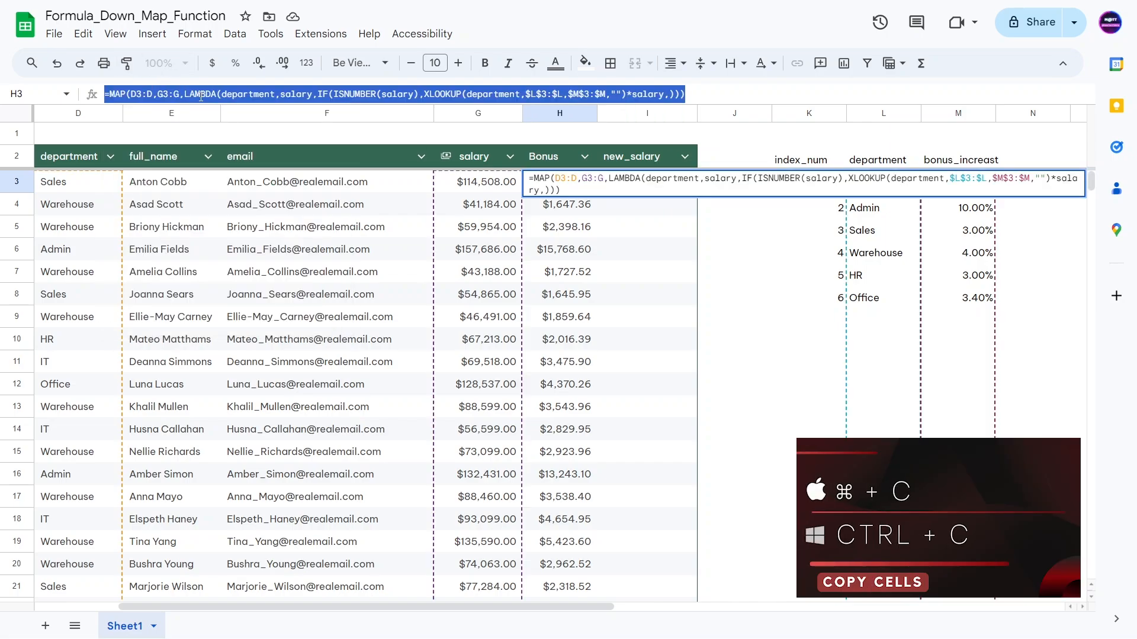
key(Escape)
click(755, 289)
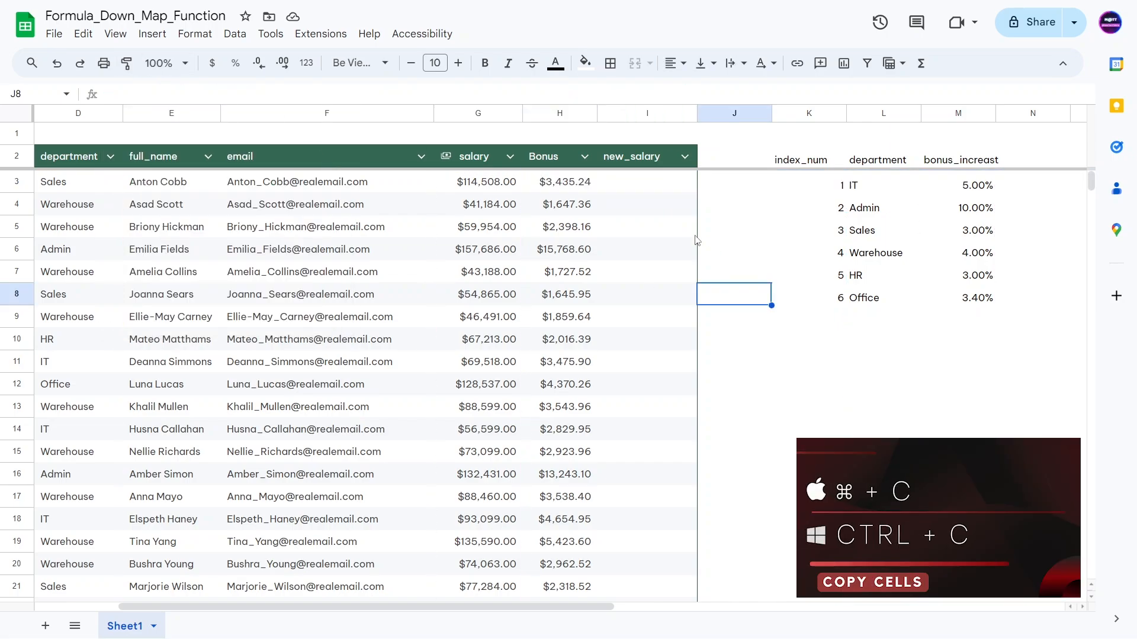
click(635, 188)
double_click(636, 188)
key(super+v)
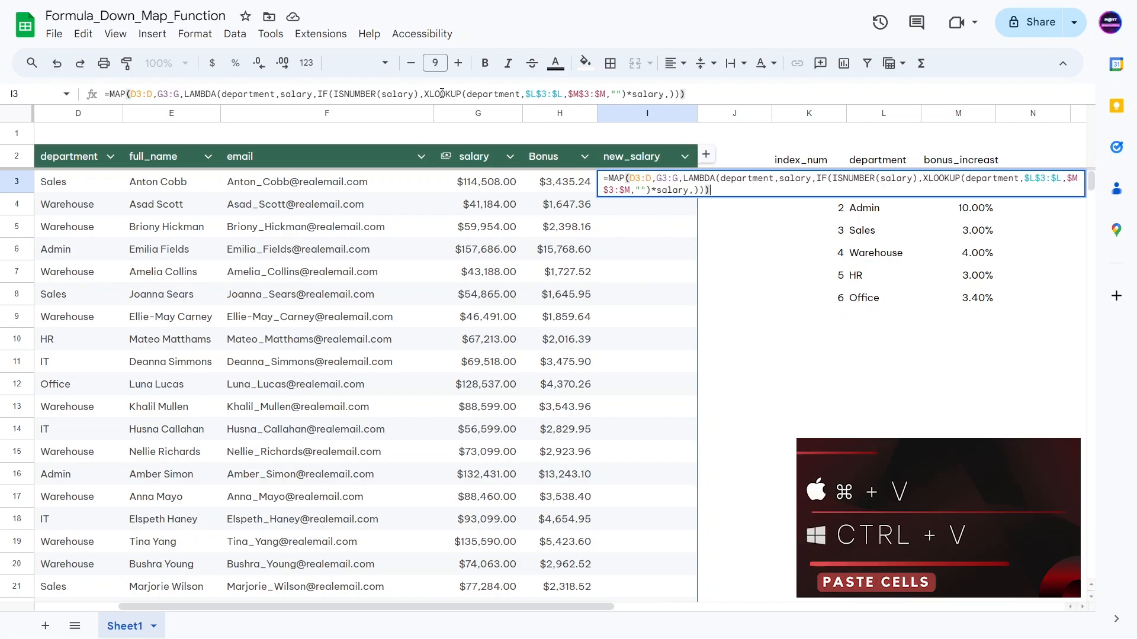
Step: Wrap XLOOKUP(...)*salary in parentheses and append +salary to form the new_salary formula
drag(424, 93, 668, 96)
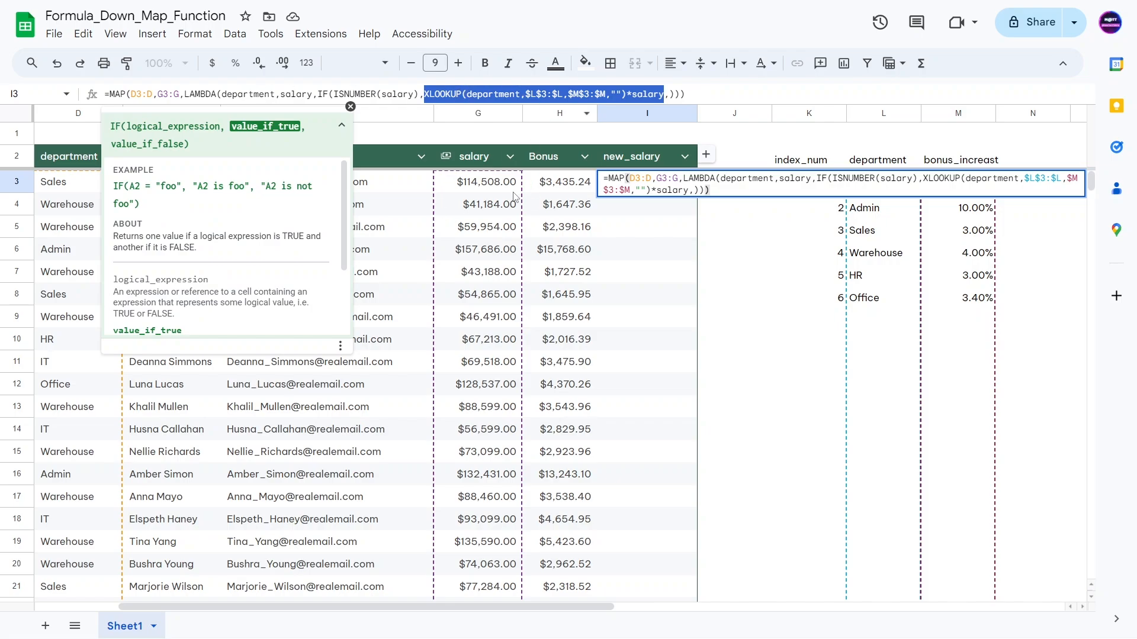
click(664, 94)
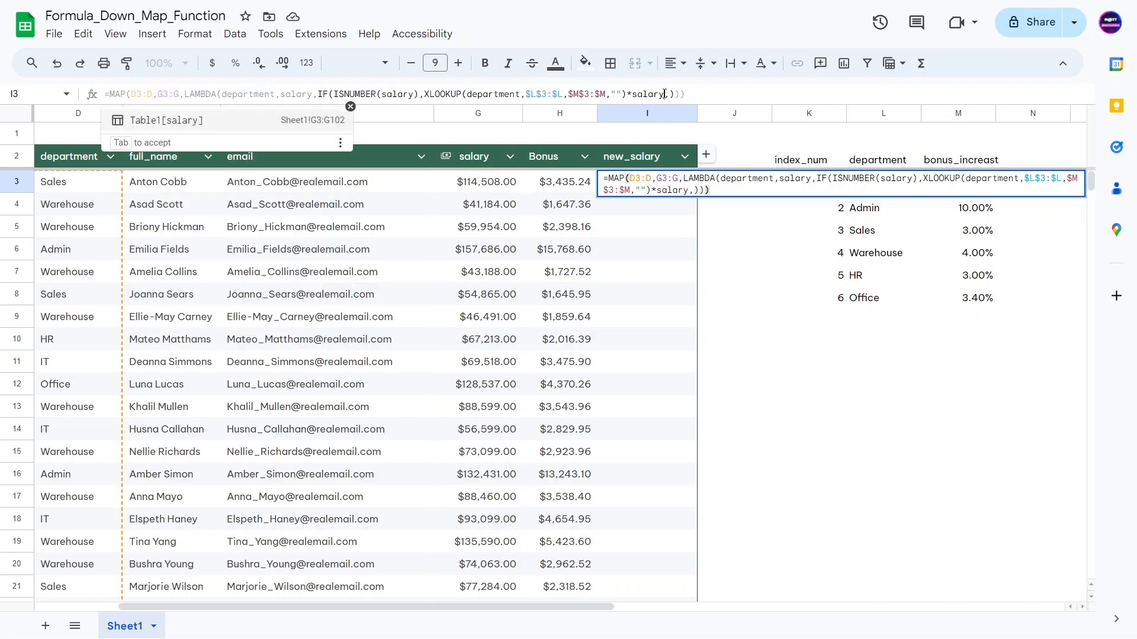
text())
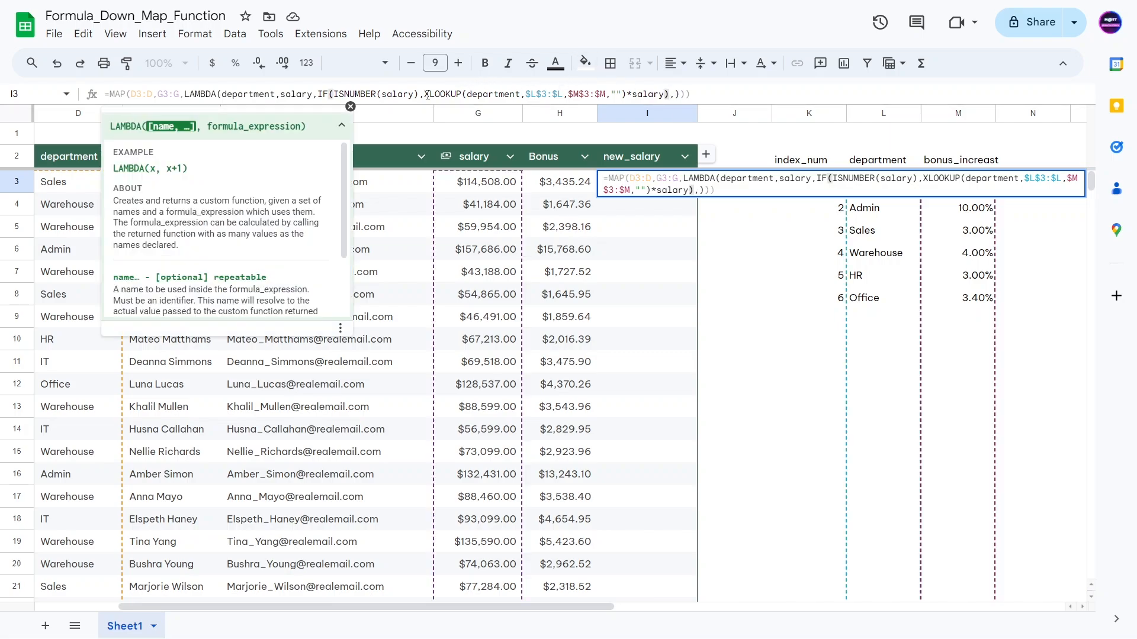
click(425, 94)
text(()
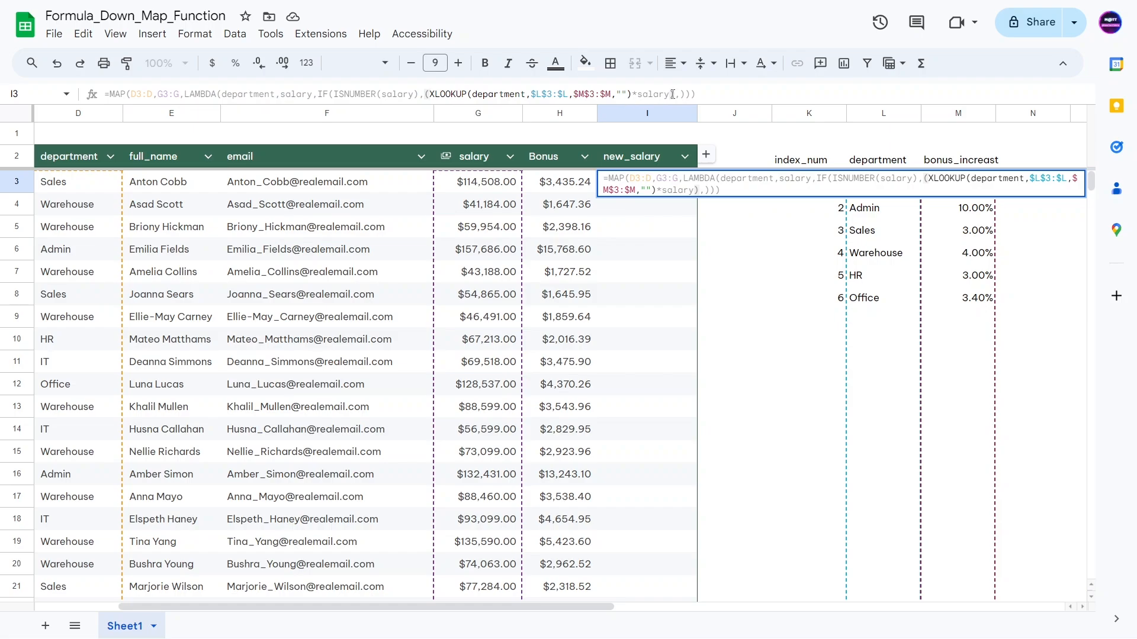
click(673, 94)
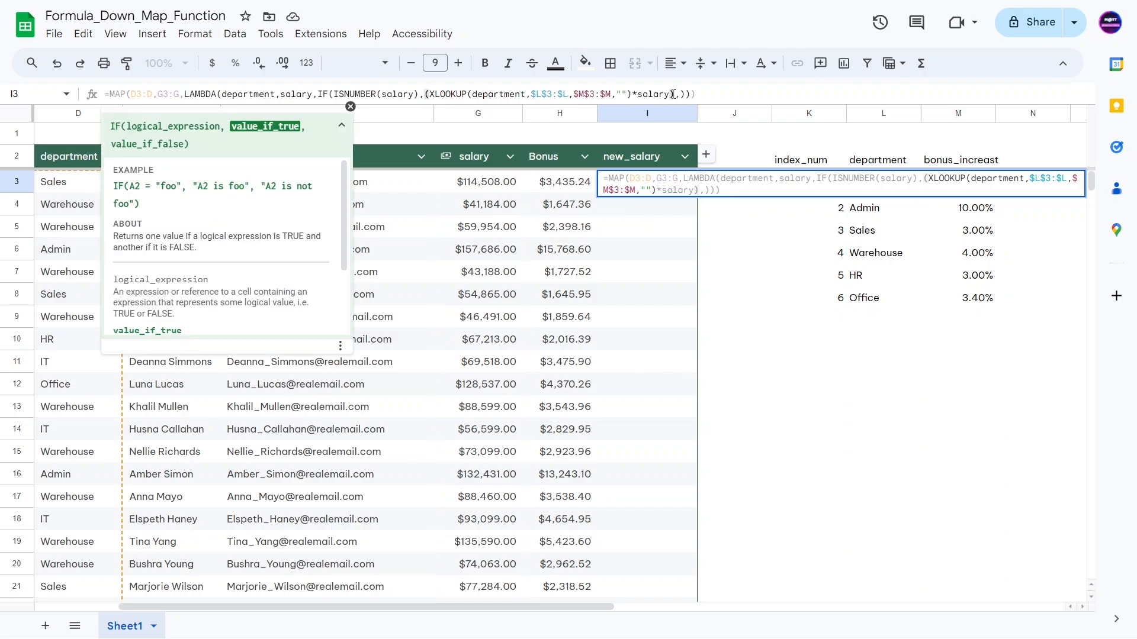
text(+salary)
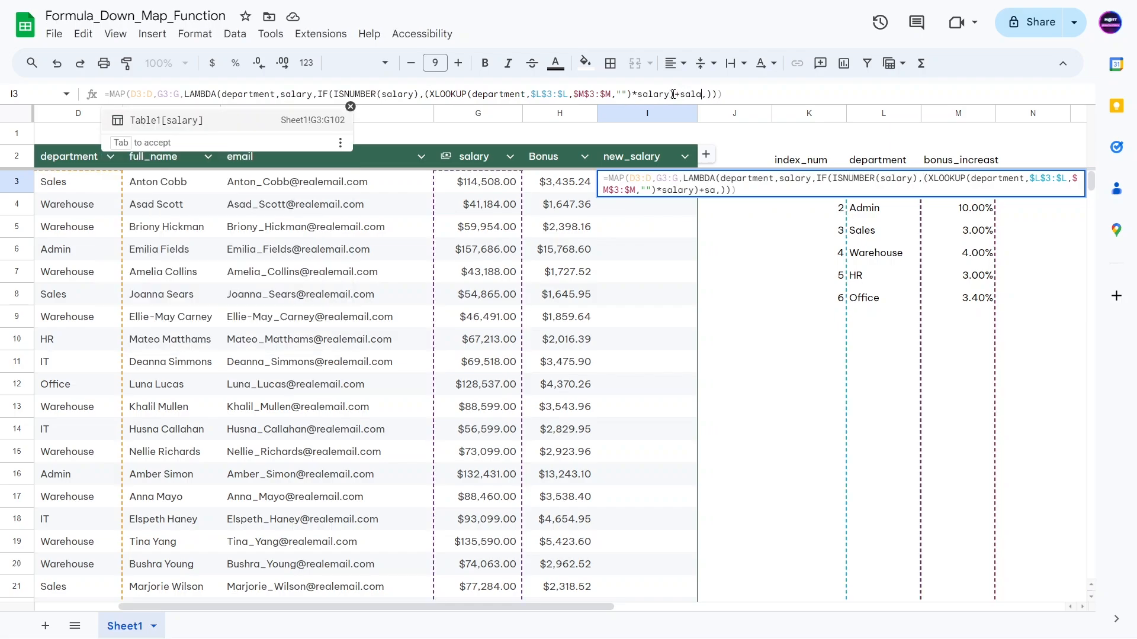
key(Tab)
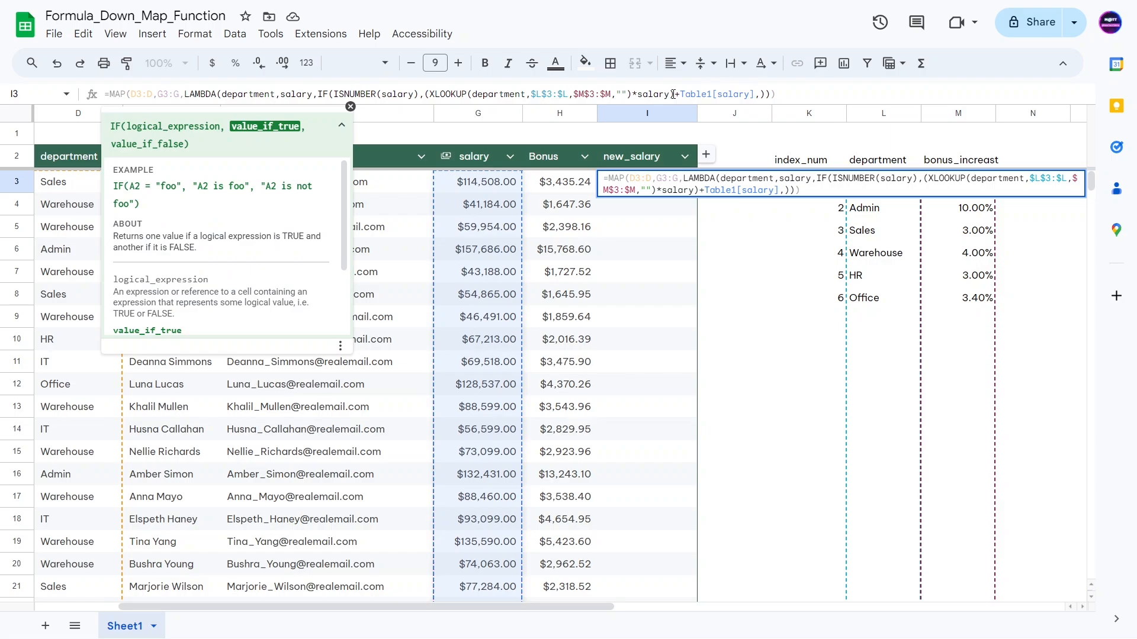
key(BackSpace)
key(BackSpace)
key(BackSpace)
key(BackSpace)
key(BackSpace)
key(BackSpace)
key(BackSpace)
key(BackSpace)
key(BackSpace)
key(BackSpace)
key(BackSpace)
key(BackSpace)
key(BackSpace)
key(BackSpace)
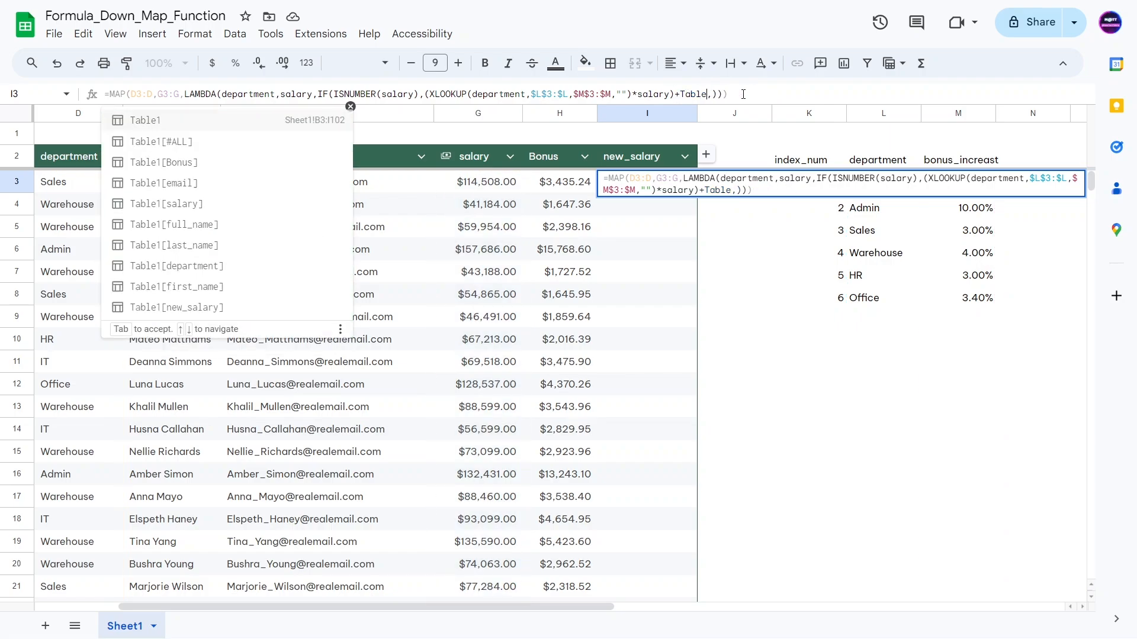
text(salary)
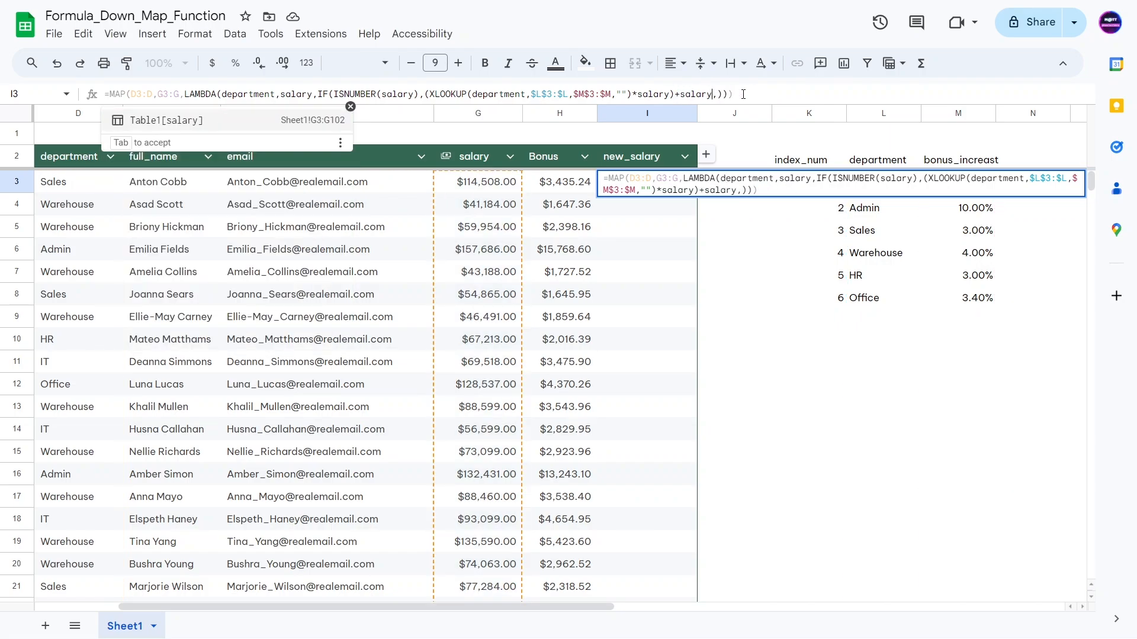
key(Return)
Step: Check new_salary results such as $117,943.24 against the salary and bonus values
double_click(540, 254)
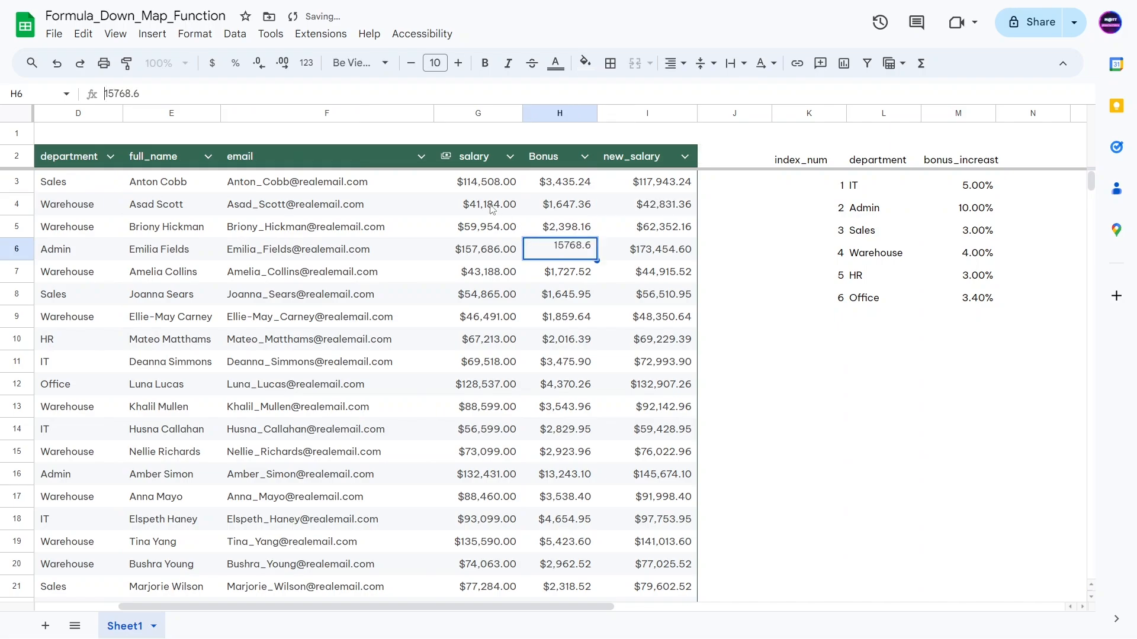
double_click(500, 187)
click(667, 192)
scroll(664, 291, down, 18)
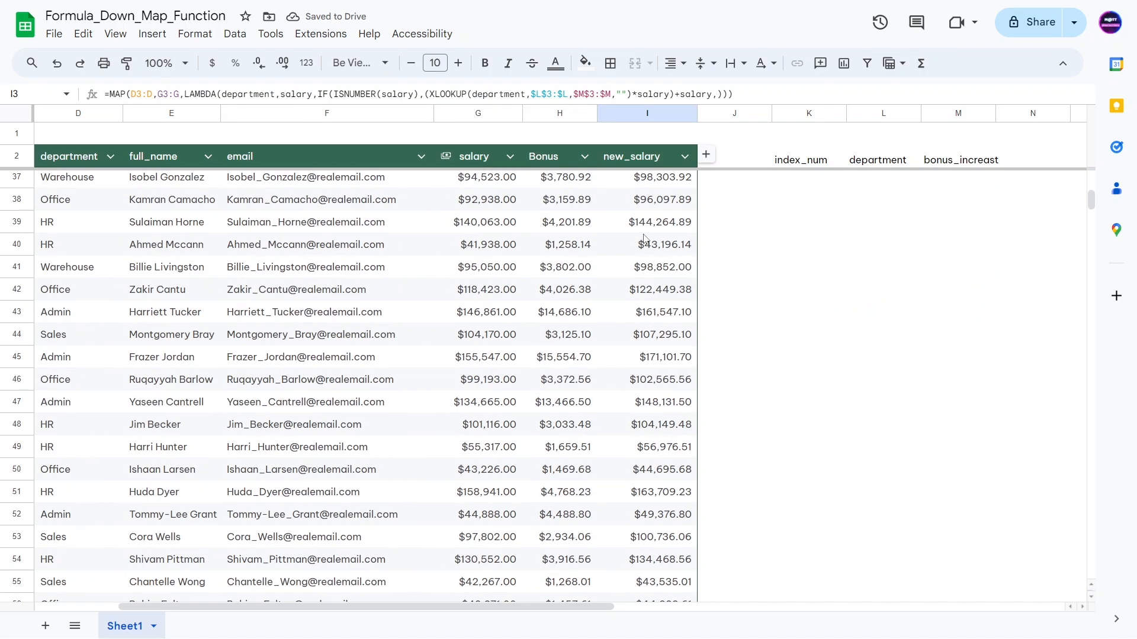
scroll(669, 308, down, 14)
scroll(647, 288, up, 16)
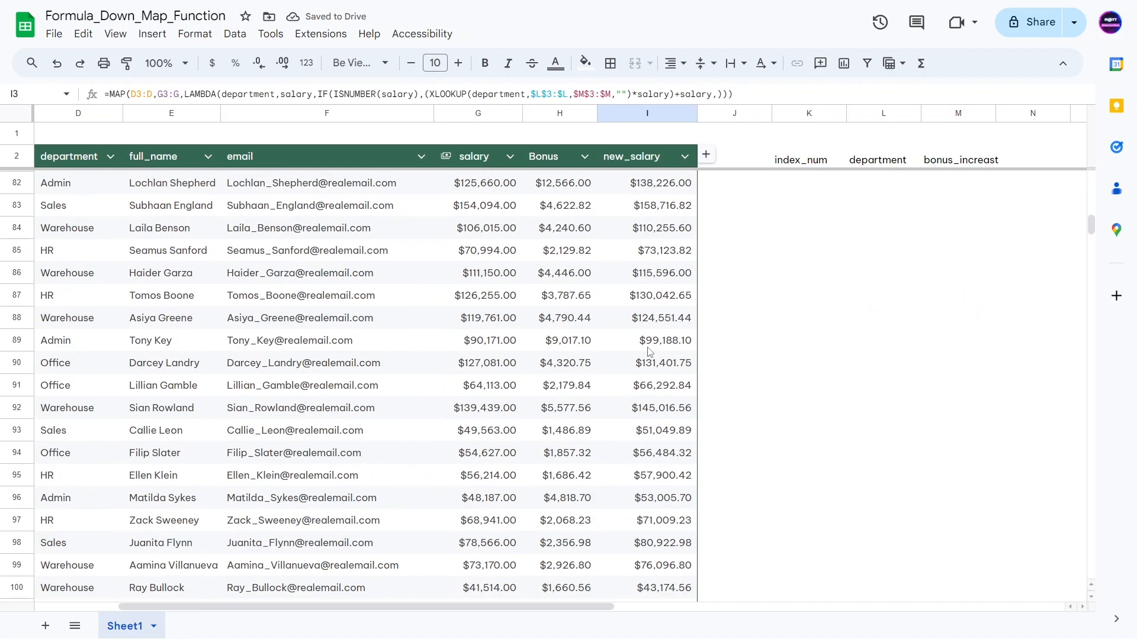
scroll(660, 325, up, 16)
click(565, 203)
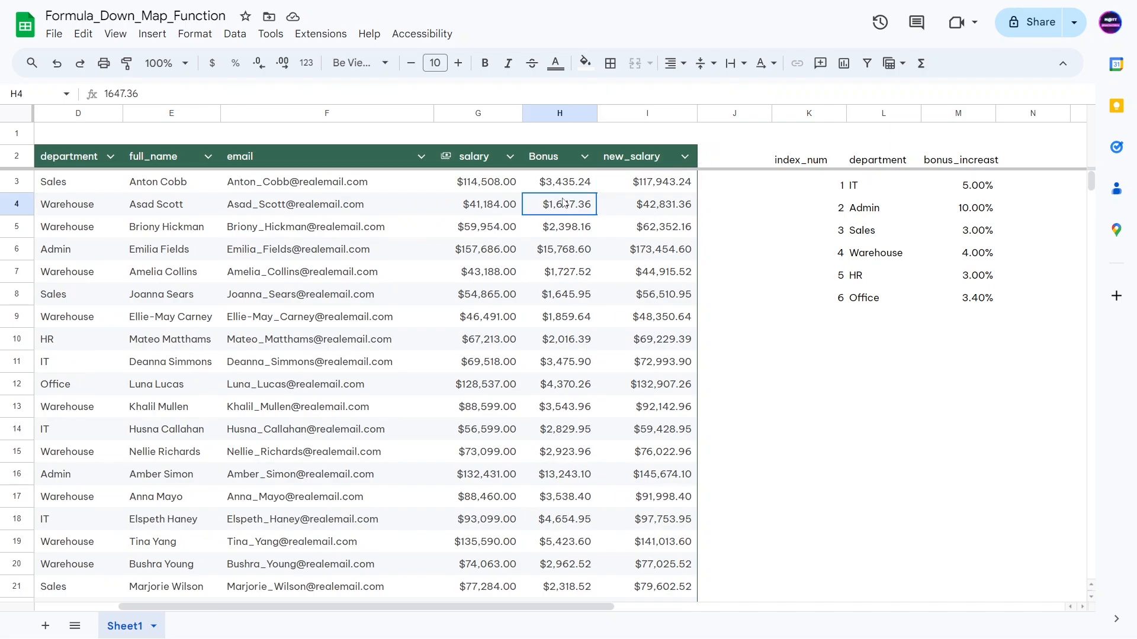
click(563, 166)
click(554, 187)
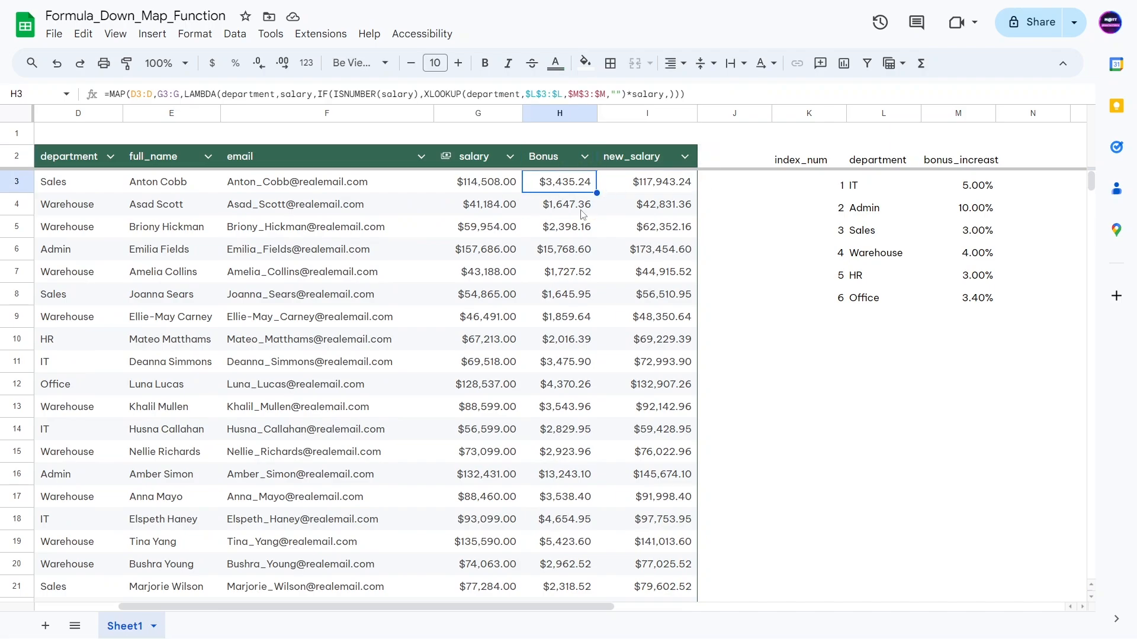
click(703, 190)
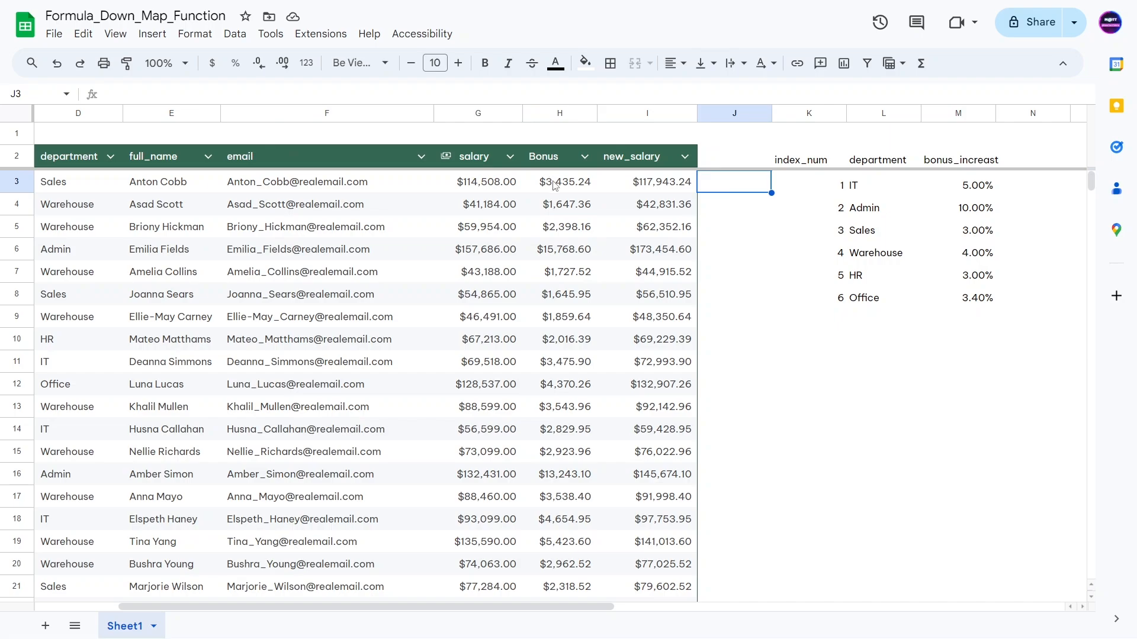
Step: Add a temporary check =I3-H3 in J3 and fill it down the column
text(=)
click(647, 188)
text(-)
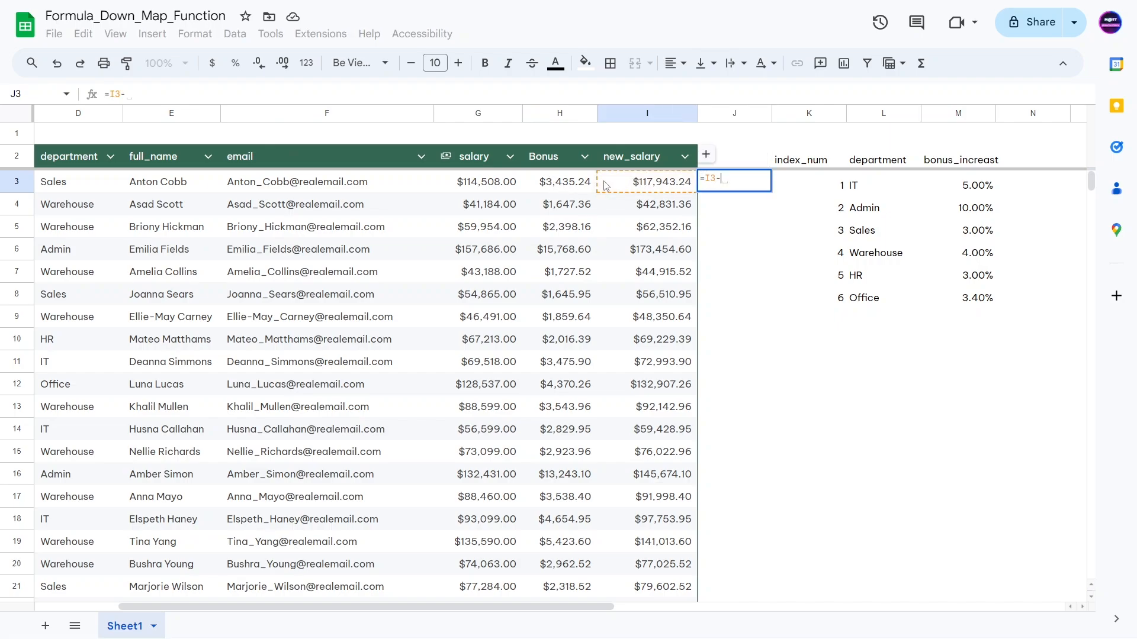
click(536, 185)
click(473, 185)
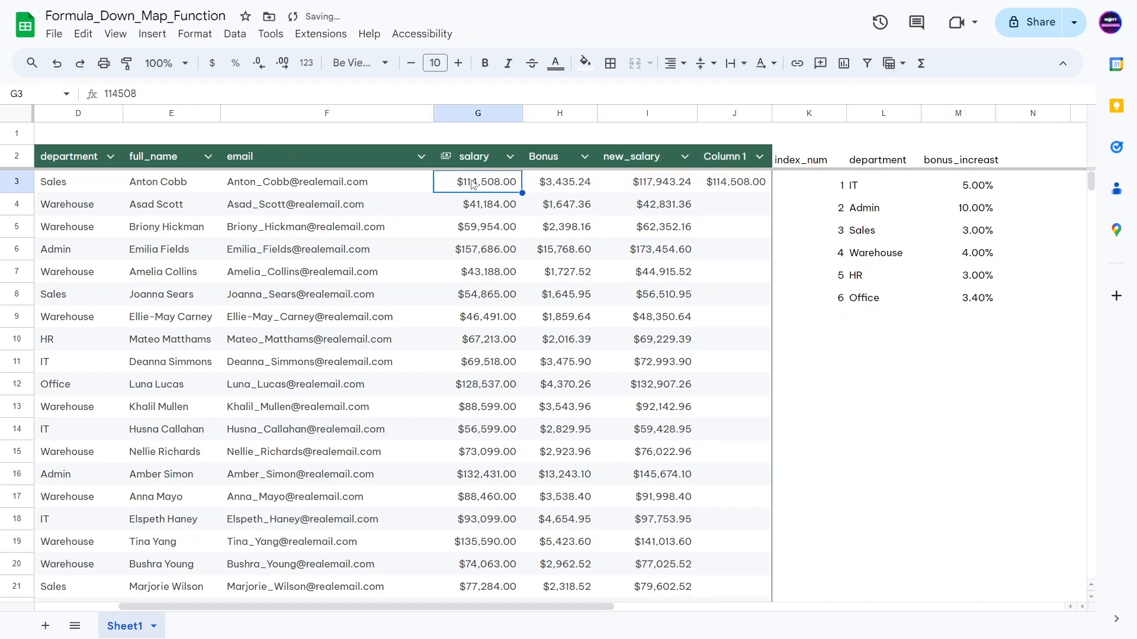
click(713, 187)
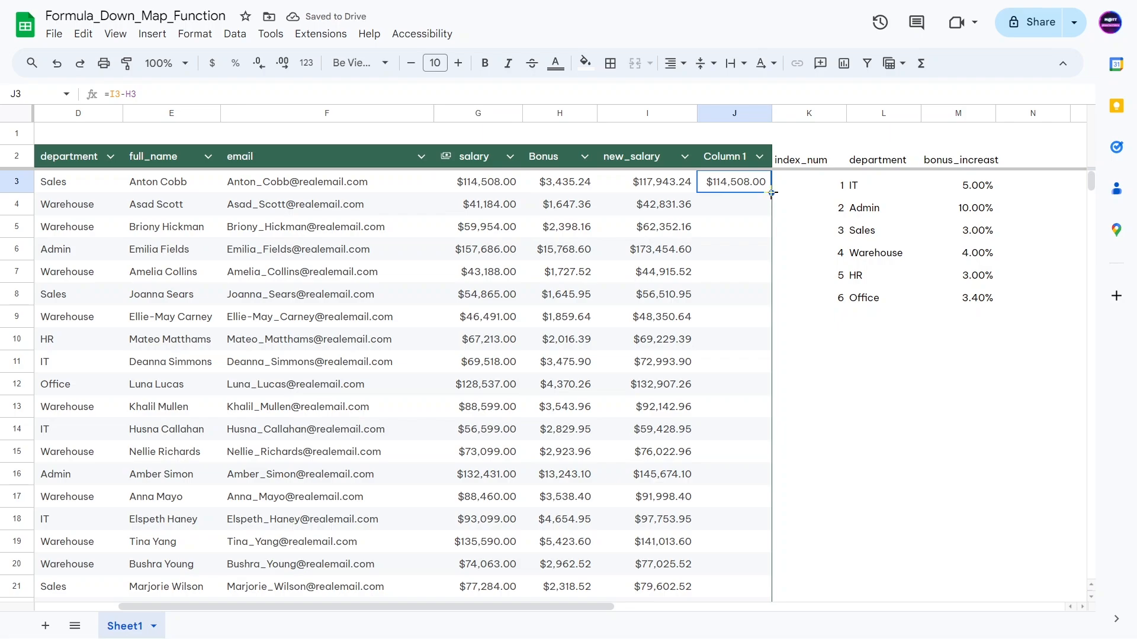
double_click(772, 192)
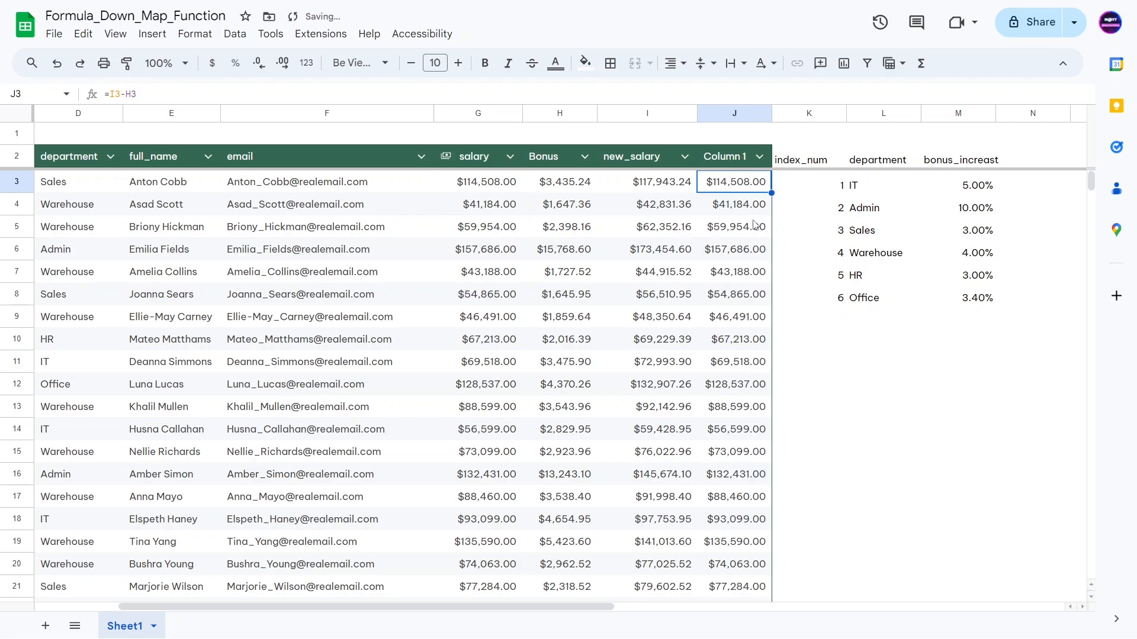
Step: Delete the temporary helper Column 1 in column J
right_click(730, 113)
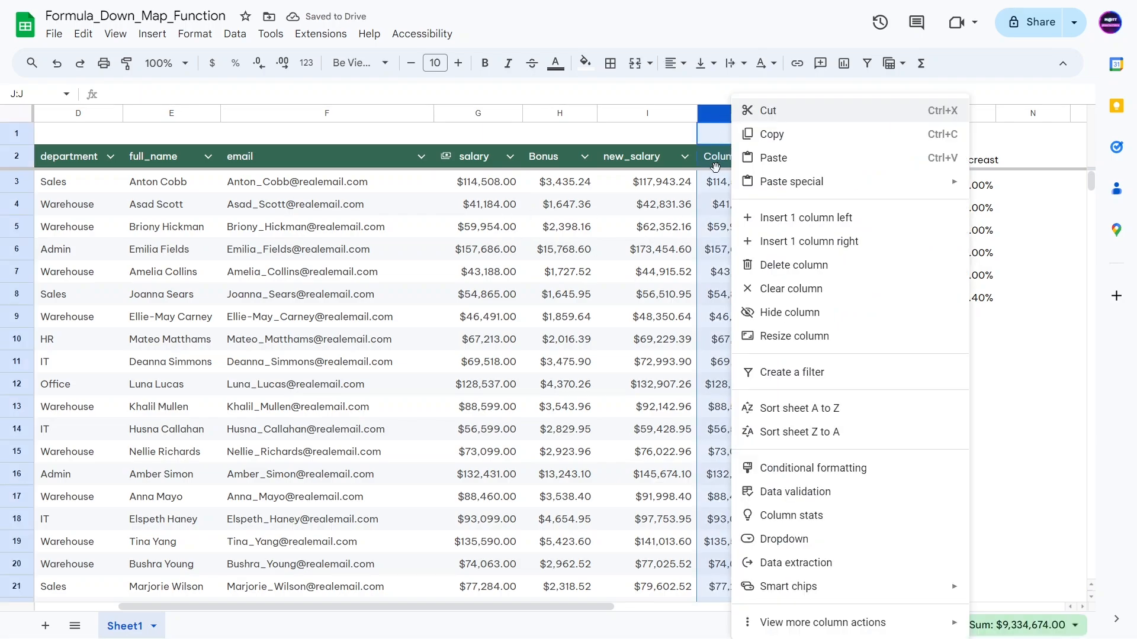
click(769, 264)
click(406, 269)
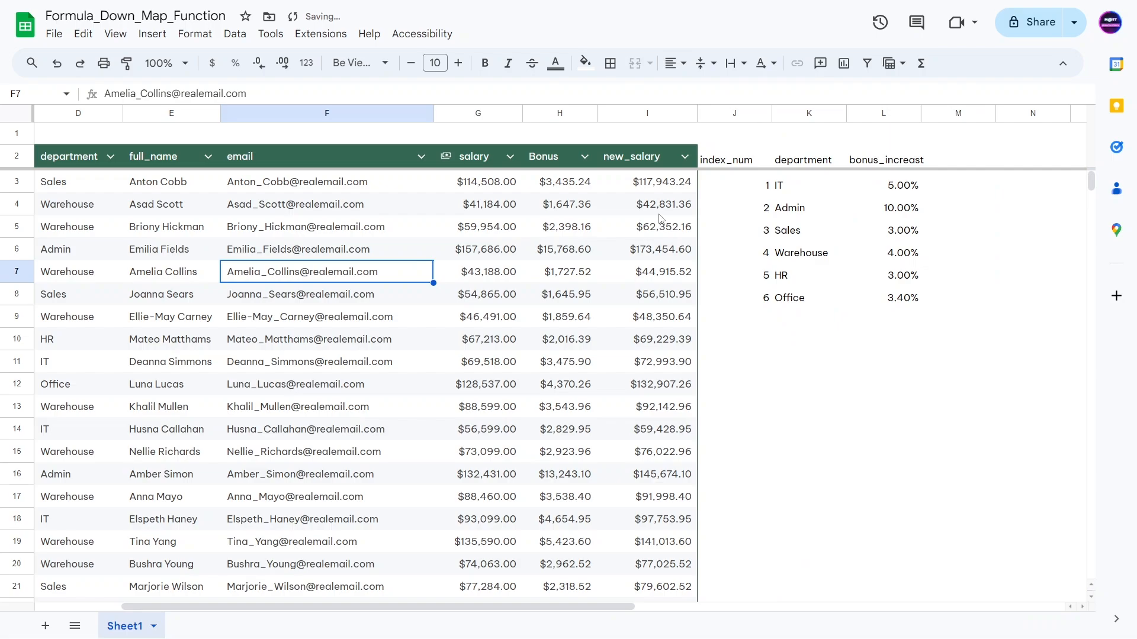
click(675, 182)
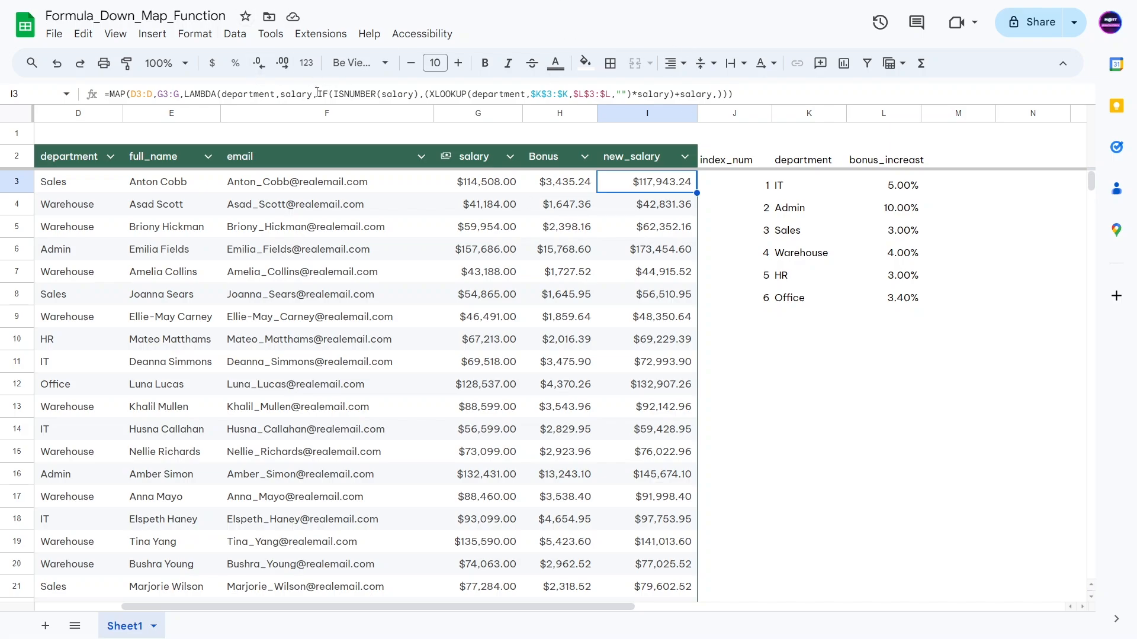
drag(318, 93, 722, 92)
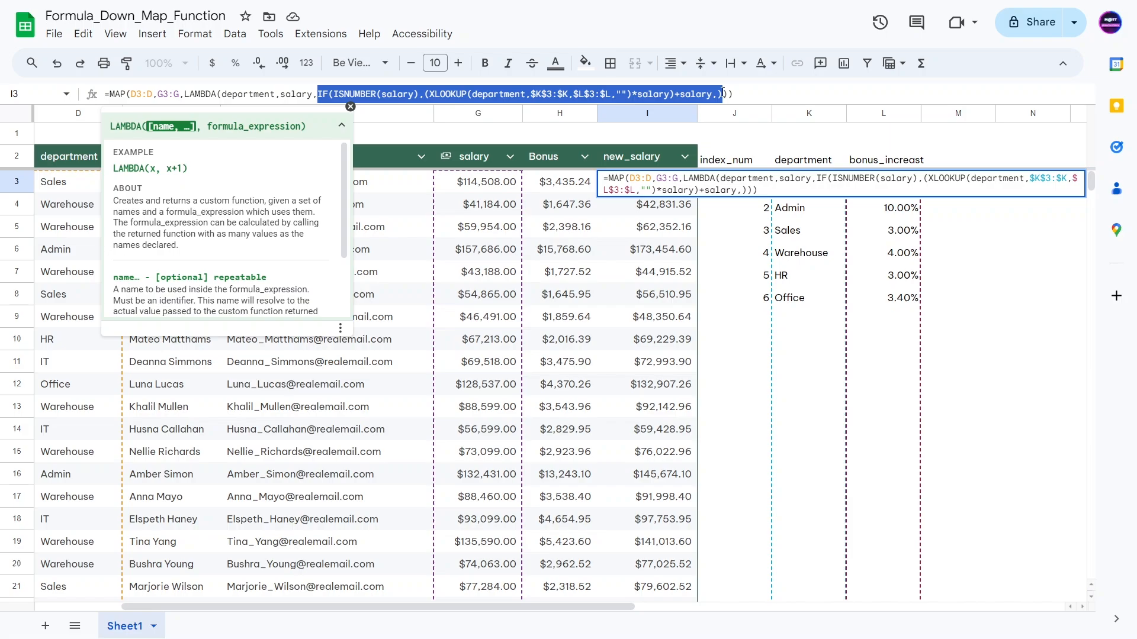
click(377, 320)
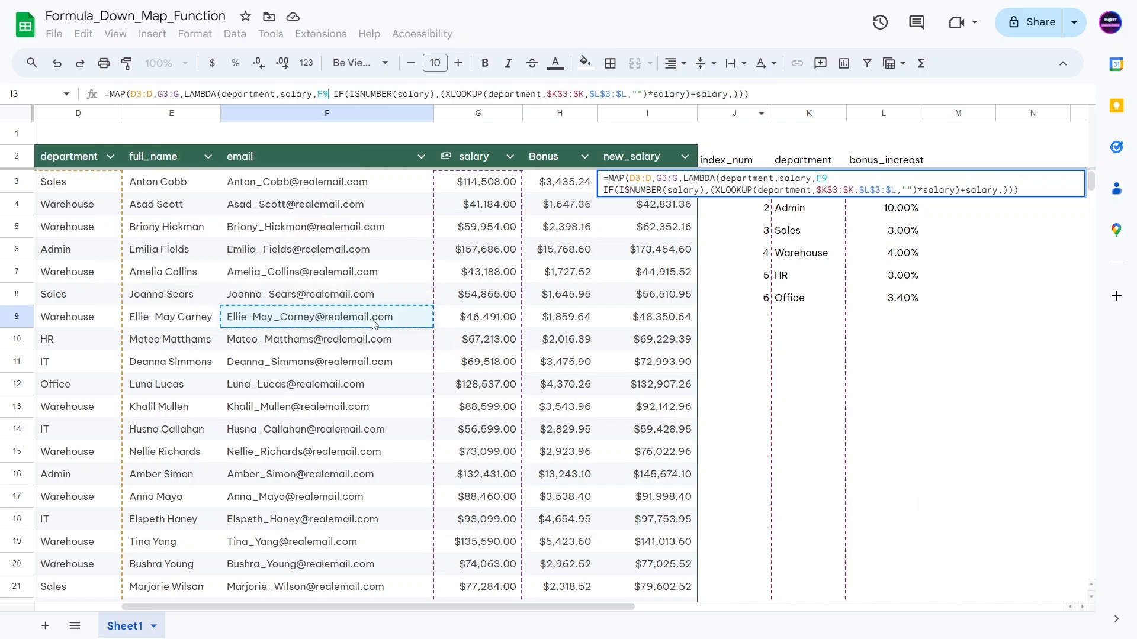
key(Escape)
key(F2)
Step: Enter a new employee's first and last name in empty row 103
click(129, 370)
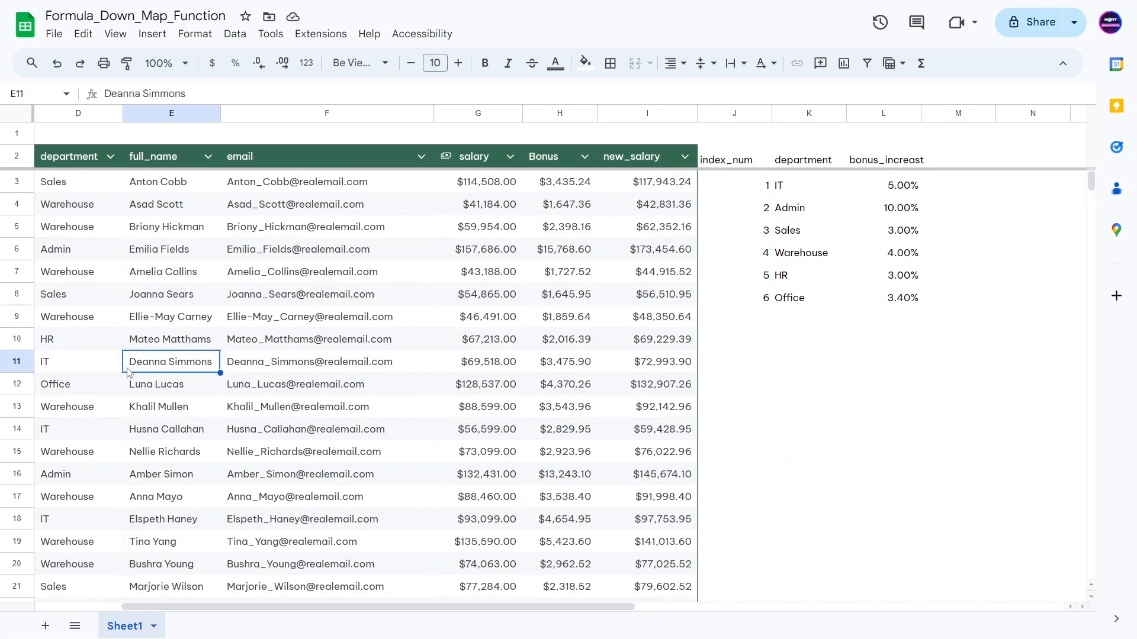
key(ctrl+Down)
key(Down)
key(ctrl+Left)
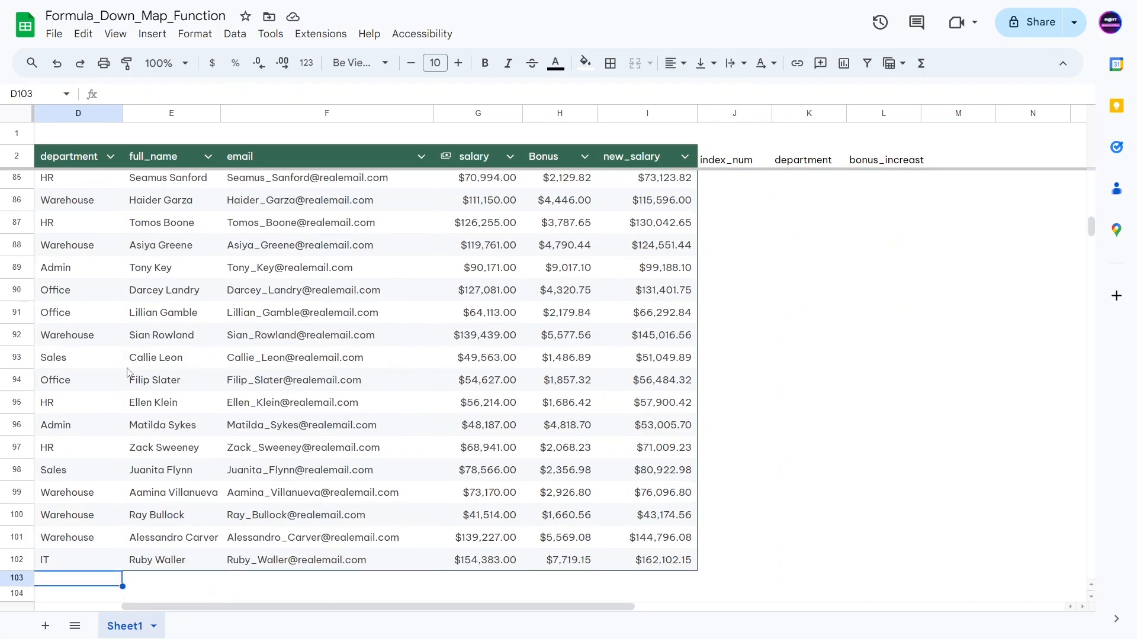
key(Right)
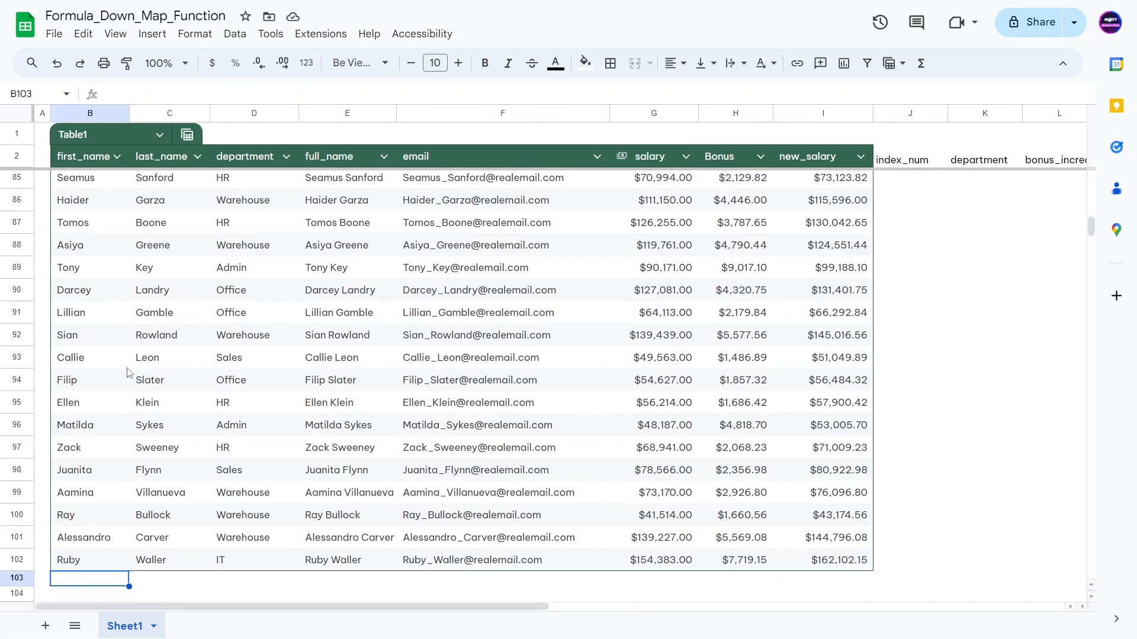
key(Tab)
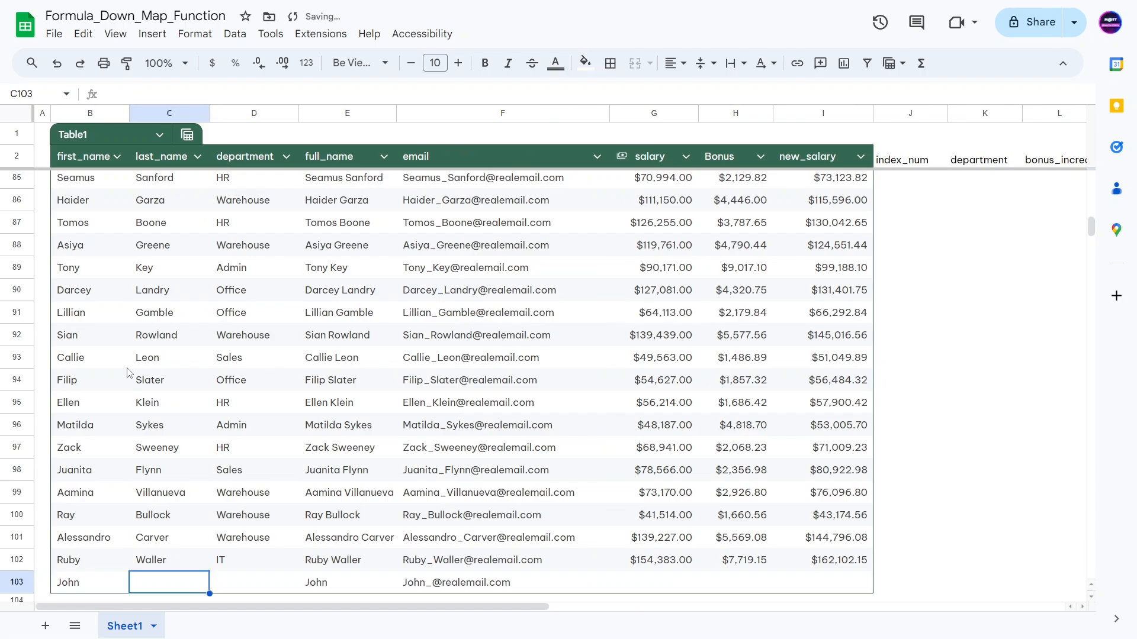
key(Tab)
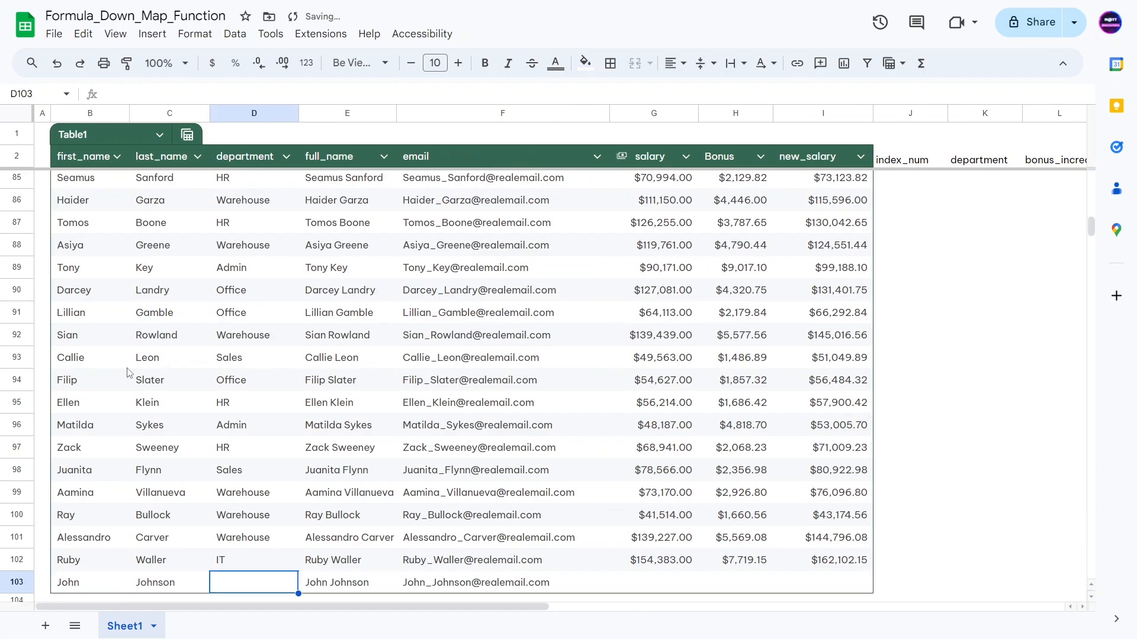
Step: Set the new row's department to IT and salary to 90,000
text(IT)
click(554, 371)
click(664, 588)
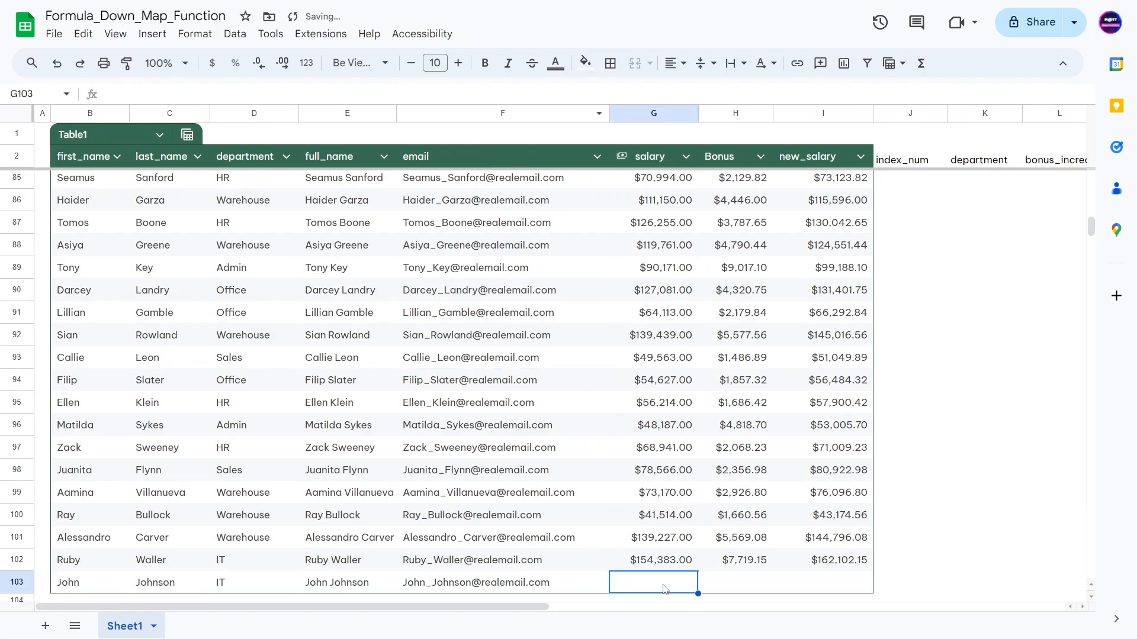
text(90)
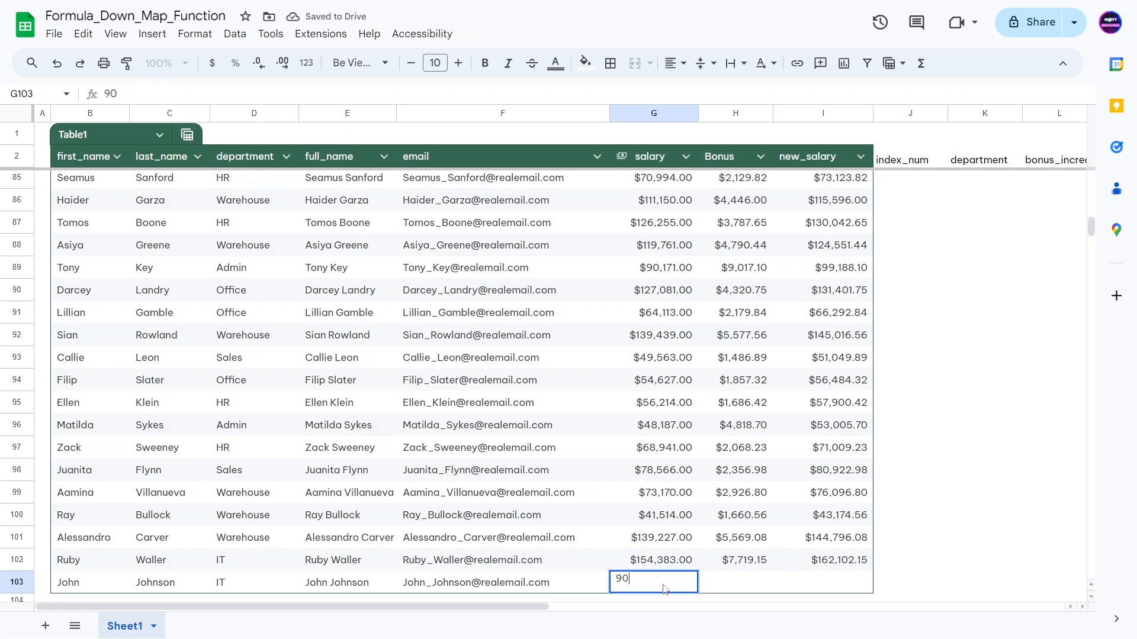
text(,000)
key(Tab)
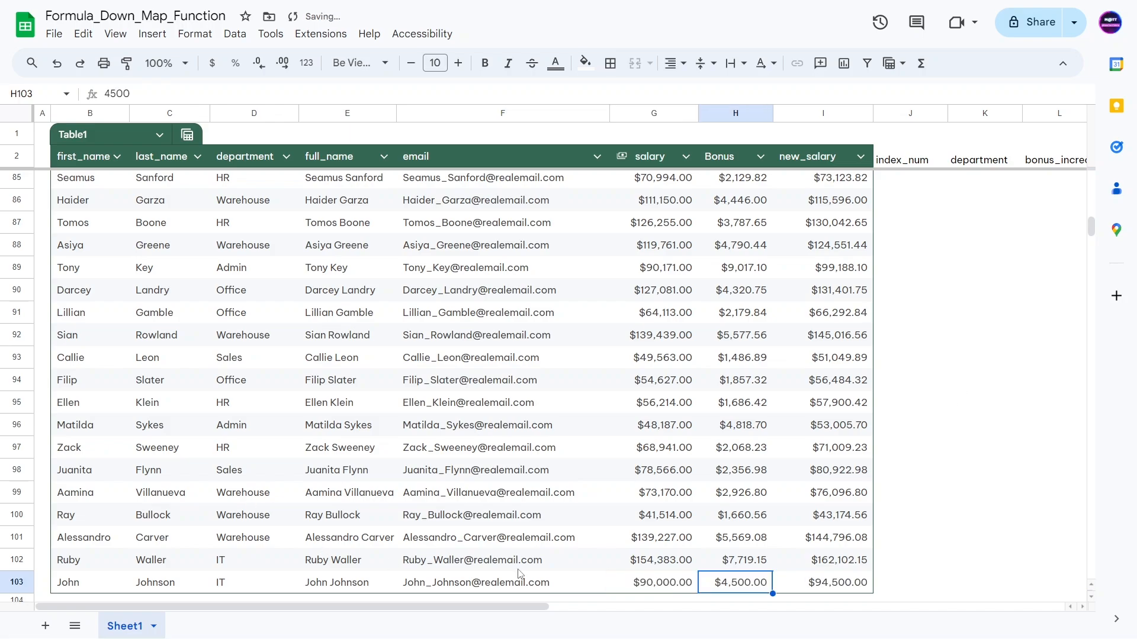
scroll(718, 525, down, 4)
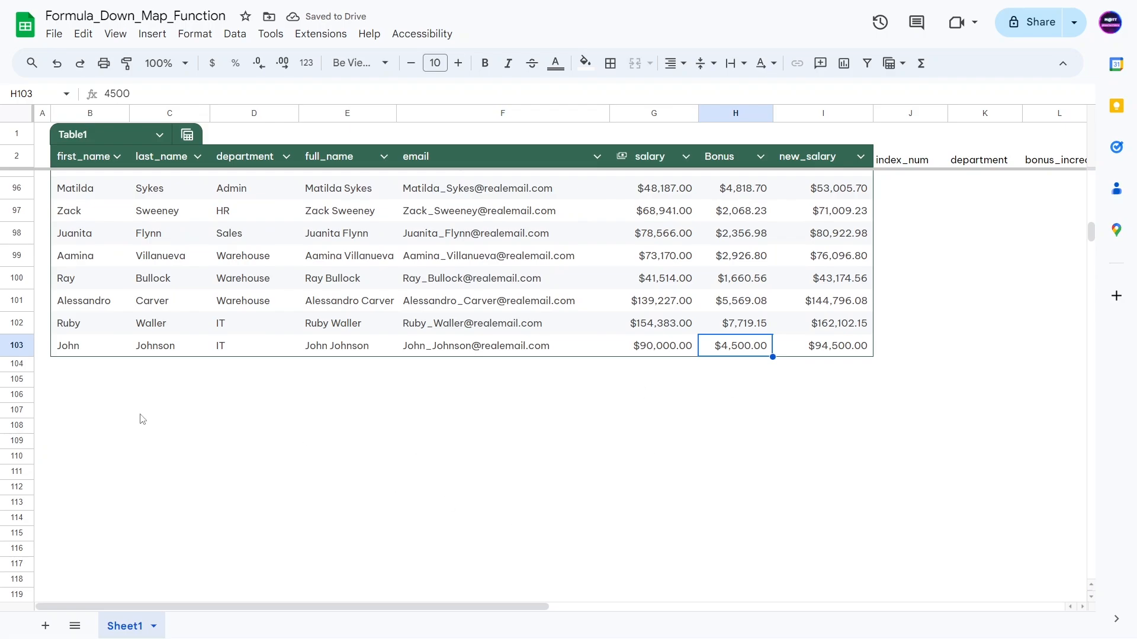
click(3, 348)
key(ctrl+c)
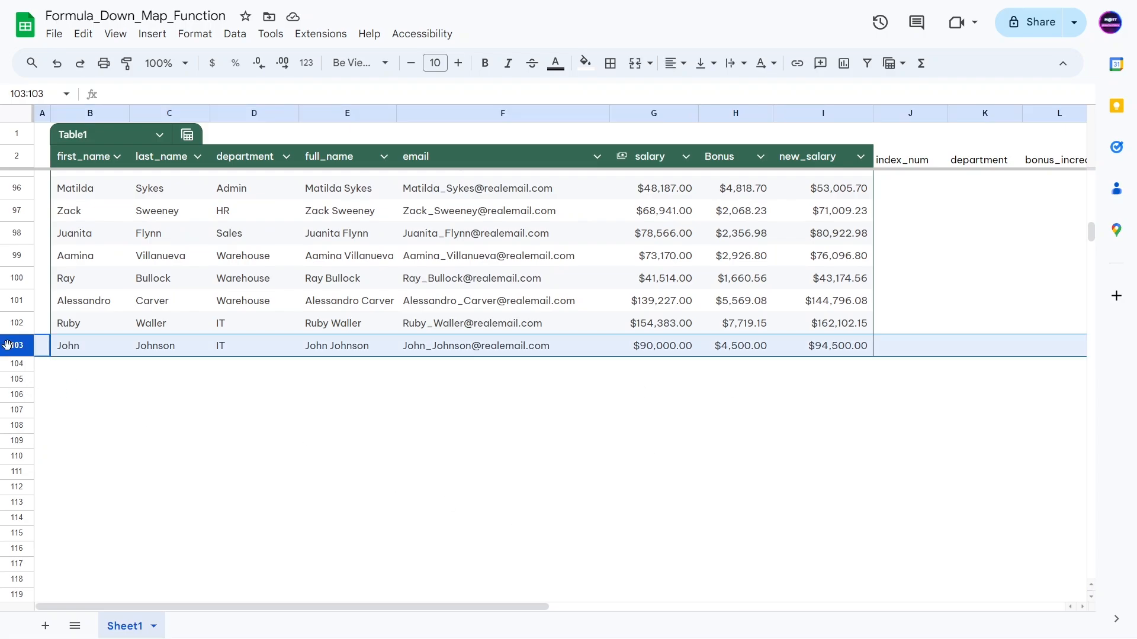
click(17, 487)
key(ctrl+v)
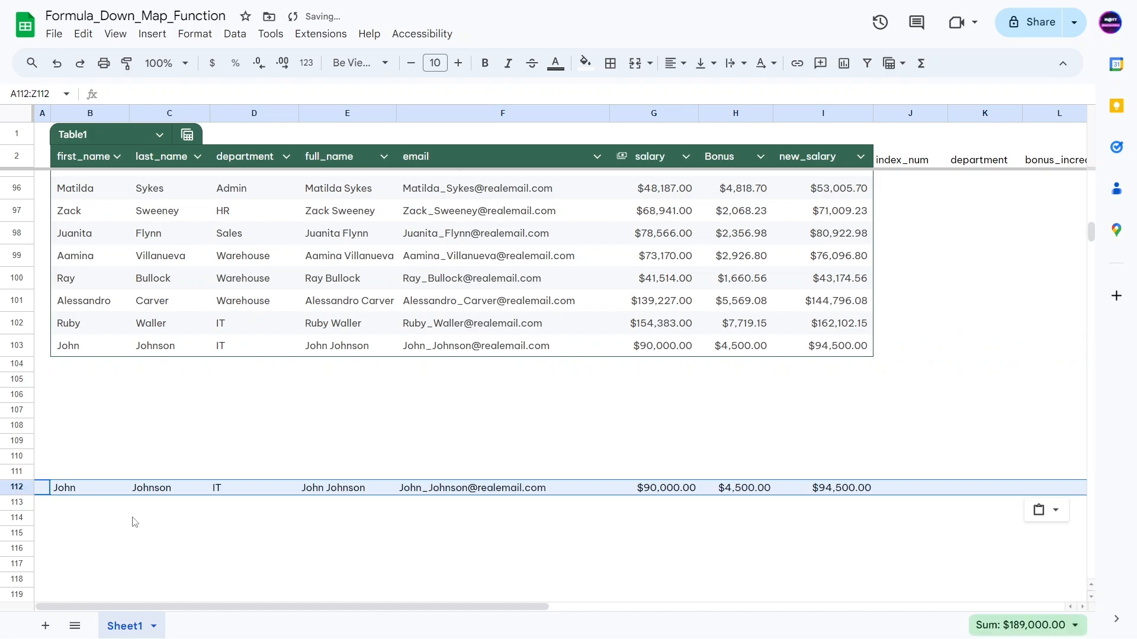
click(133, 519)
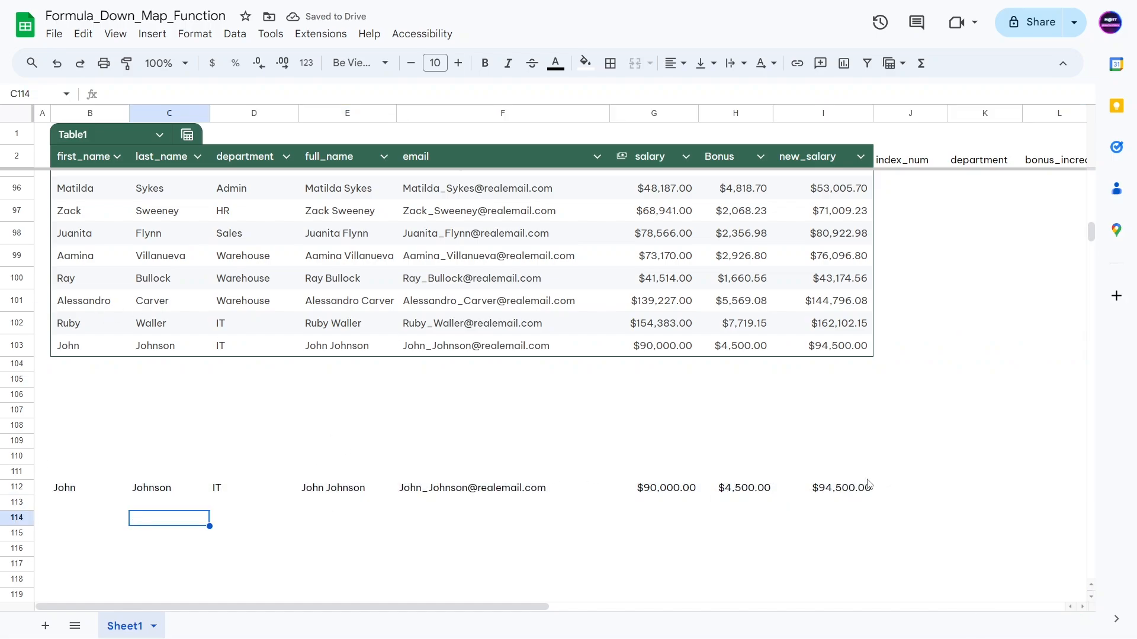
drag(885, 473, 59, 496)
key(Delete)
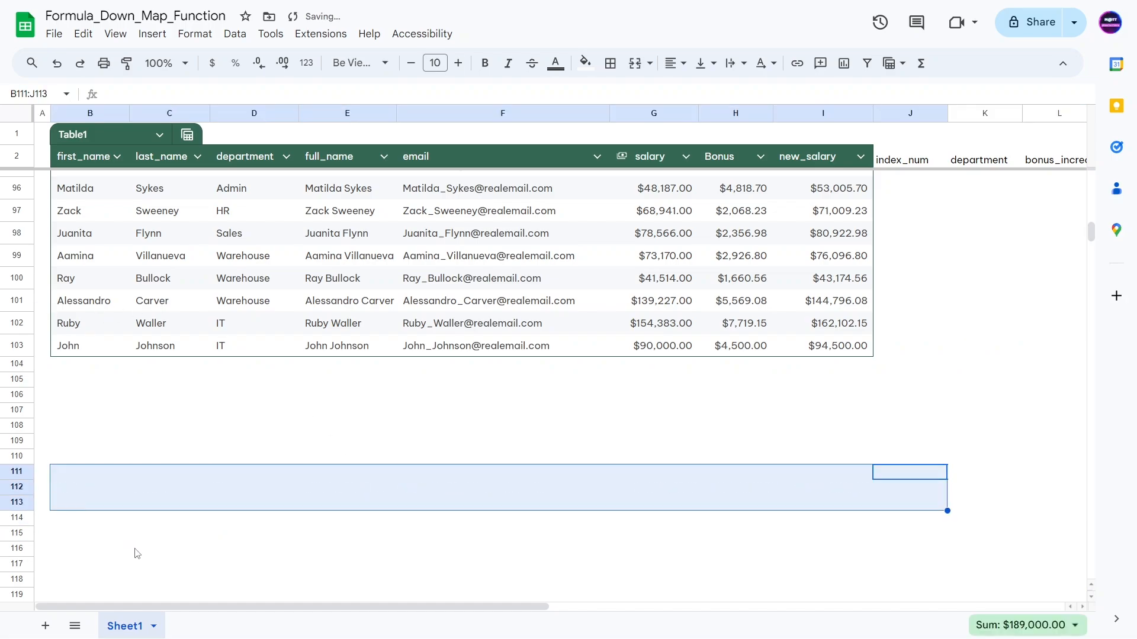
click(135, 550)
drag(157, 410, 864, 521)
scroll(619, 495, up, 3)
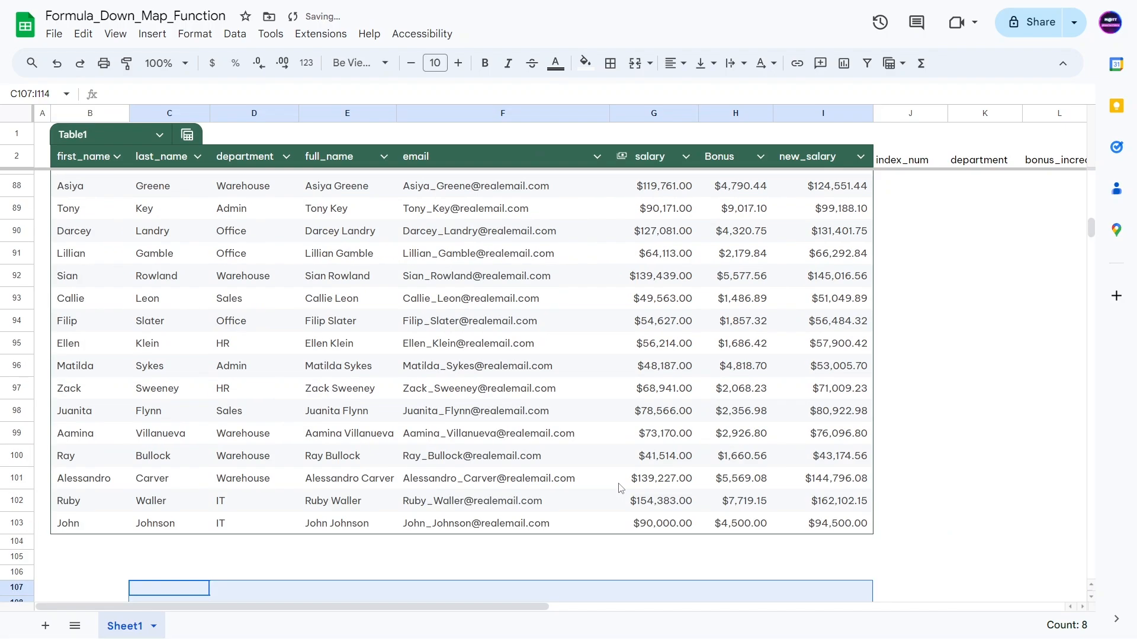
click(524, 415)
key(ctrl+Up)
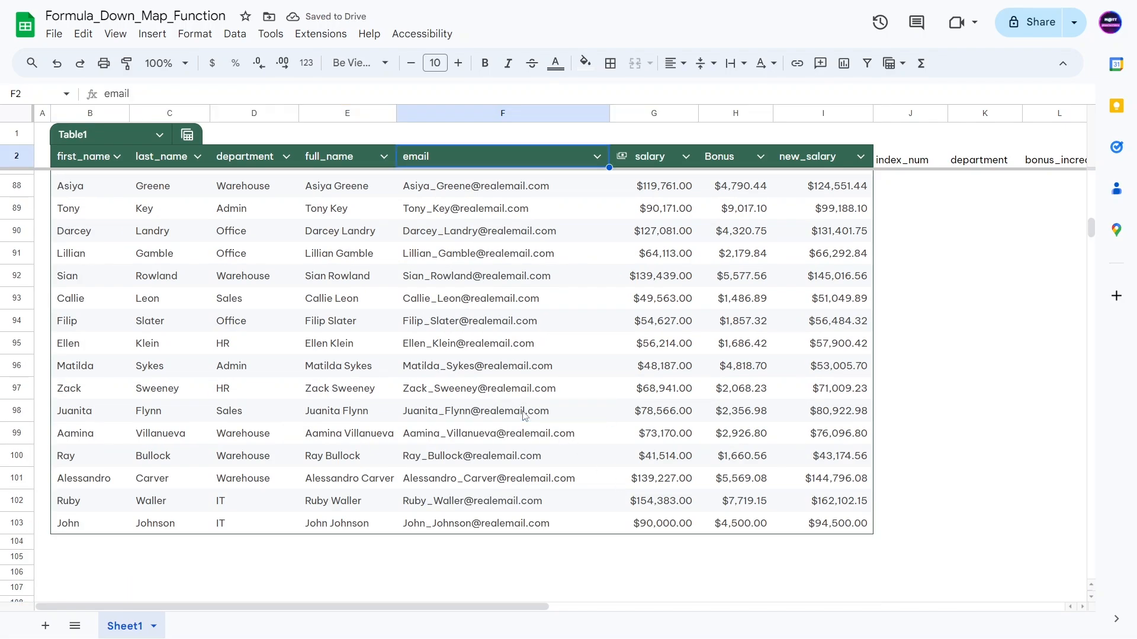
key(Down)
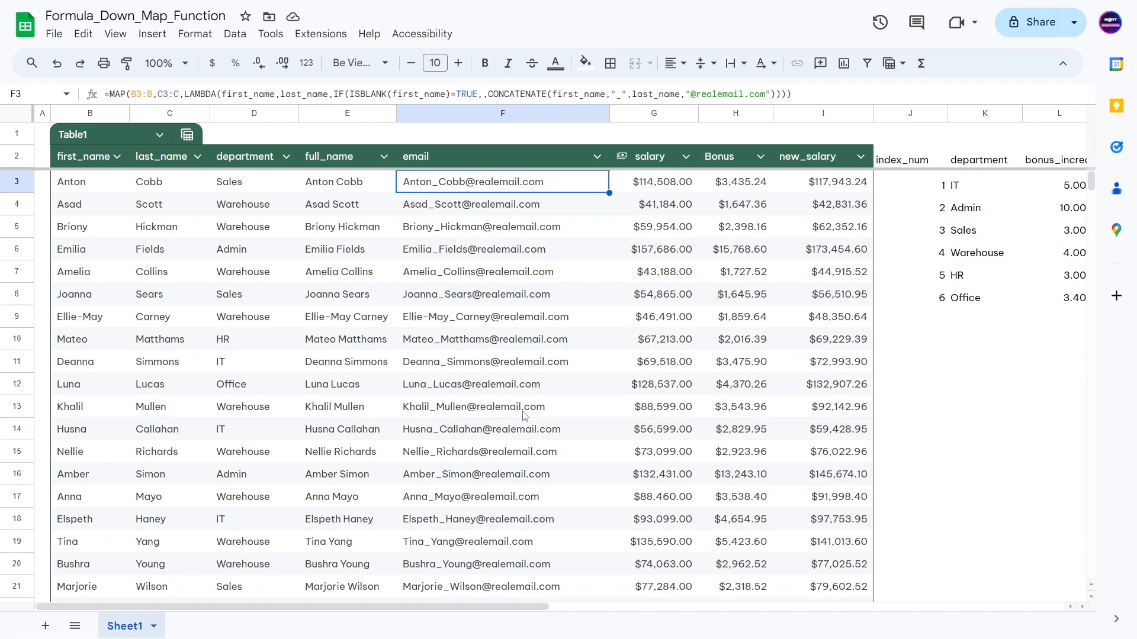
Step: Toggle Show formulas with Ctrl+` and view the full_name MAP/LAMBDA formula in E3
key(ctrl+grave)
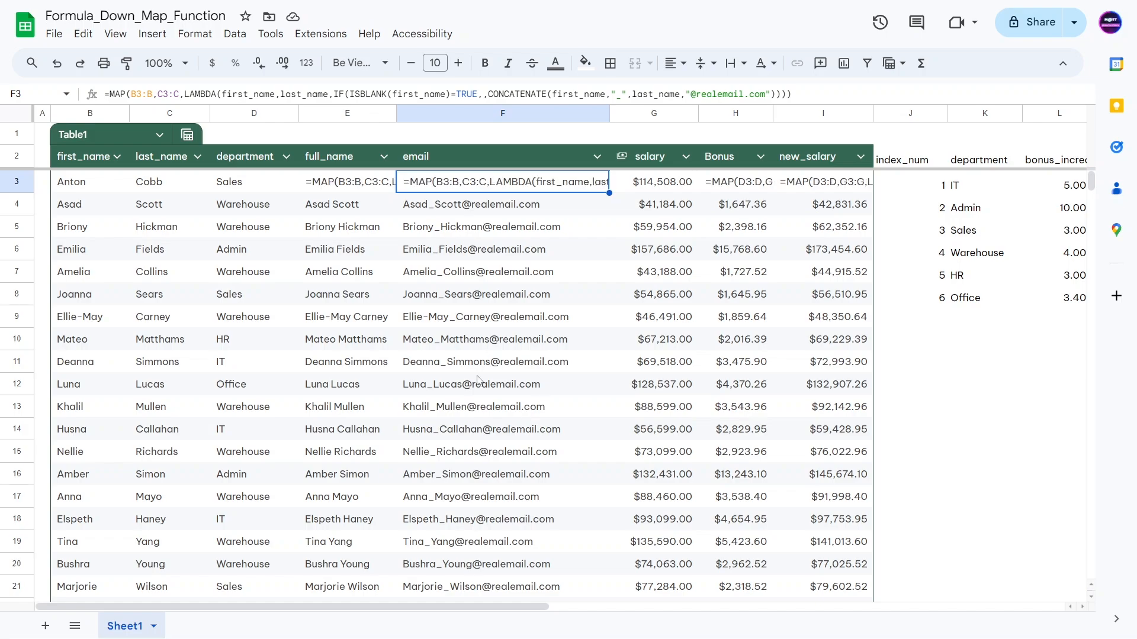
click(322, 356)
click(511, 337)
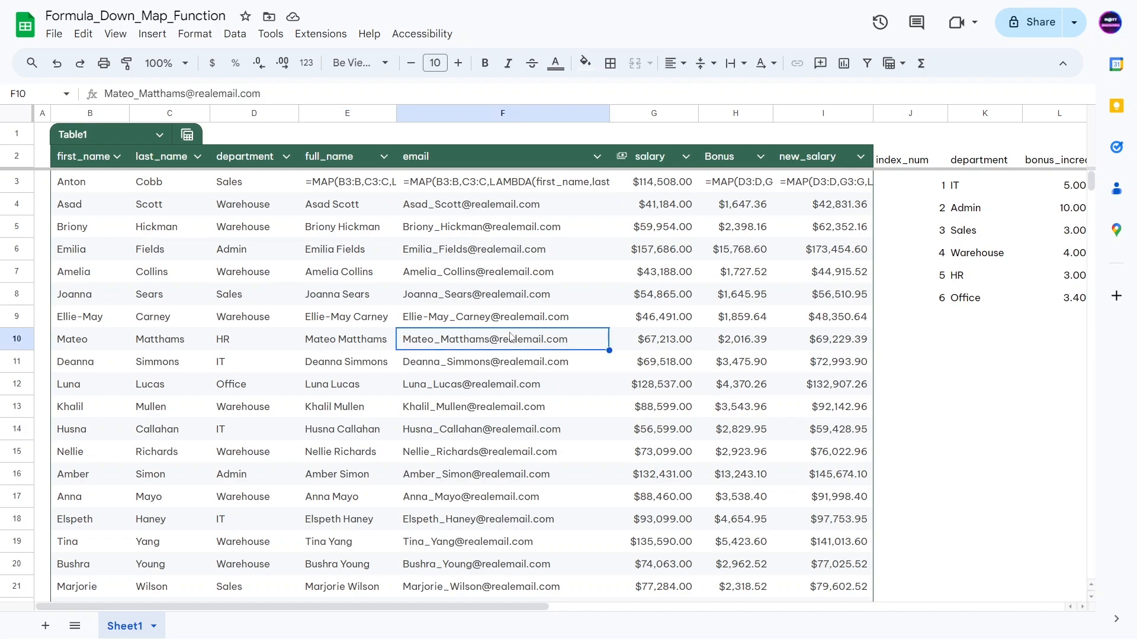
click(338, 185)
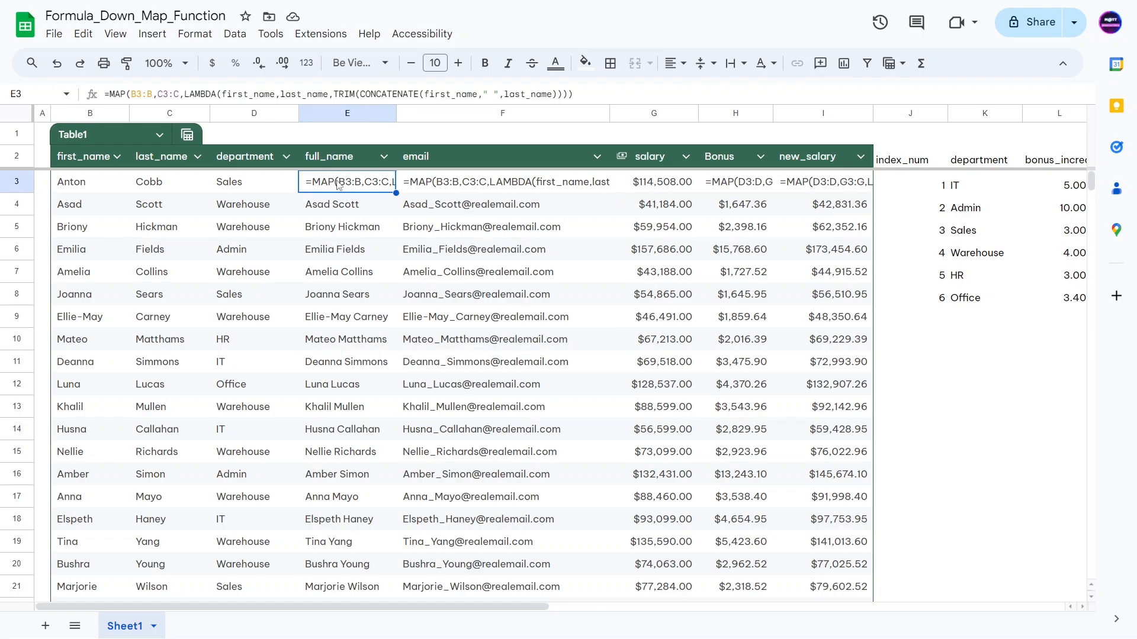